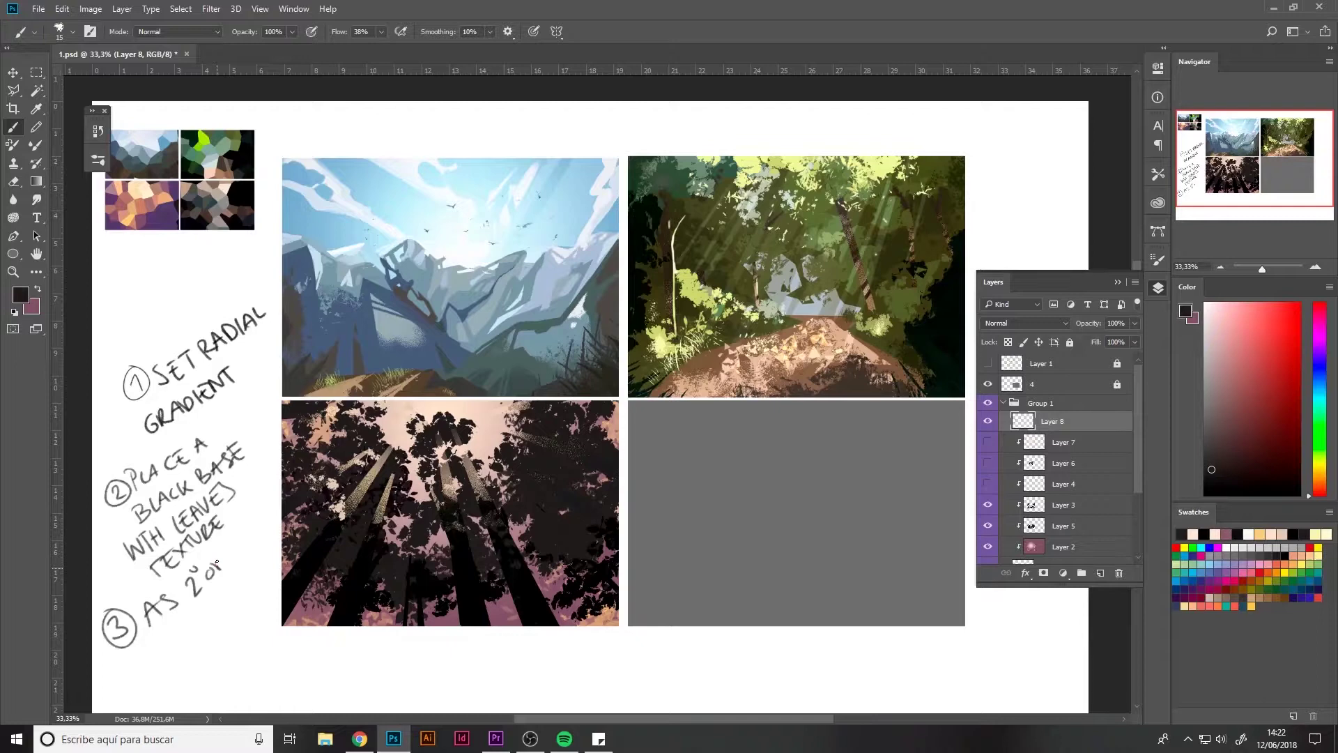
# Step: Finish handwriting note 3, then add a long tapered trunk shape filled with the dark foreground colour below it
pyautogui.moveTo(217, 562); pyautogui.dragTo(245, 548)
pyautogui.press('l')
pyautogui.click(144, 659)
pyautogui.click(156, 672)
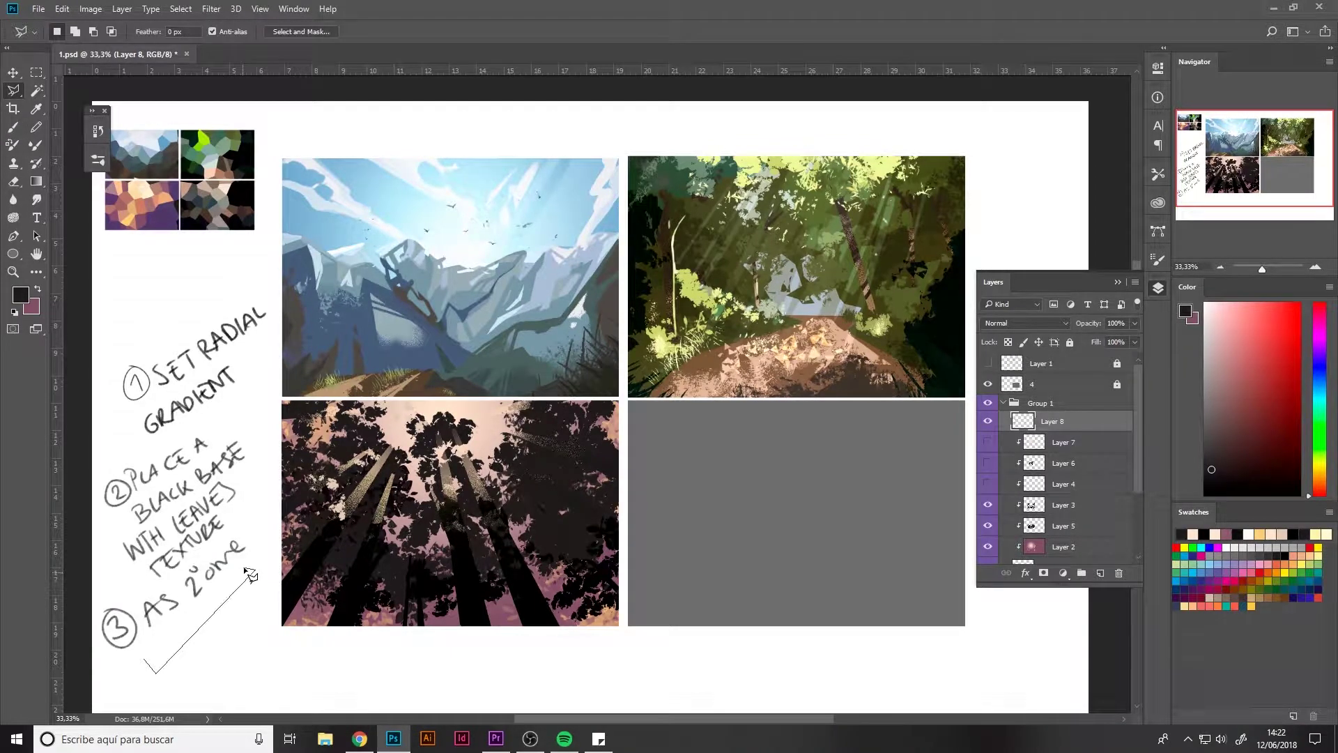
pyautogui.click(144, 659)
pyautogui.hotkey('alt', 'BackSpace')
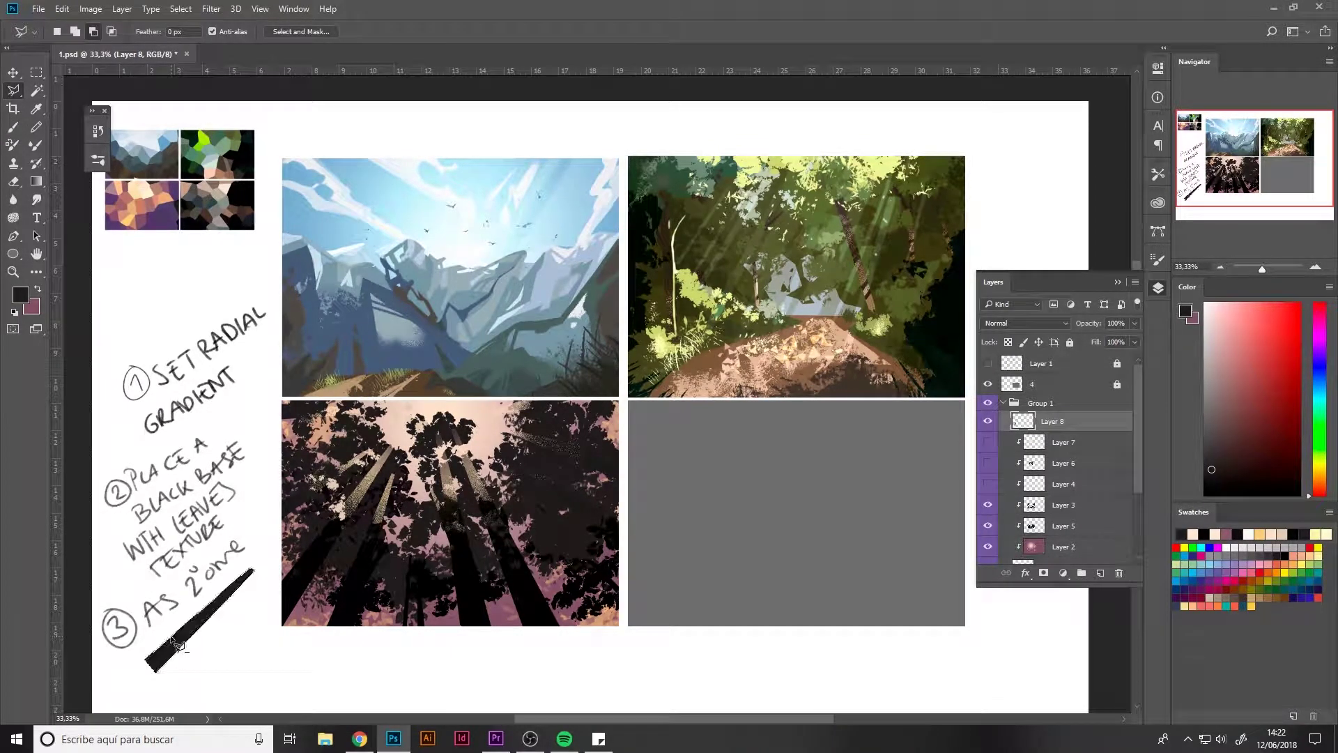
# Step: Choose the "Cuadro de dibujo Kyle - Feliz HB" brush and set its blending mode to Dissolve
pyautogui.press('b')
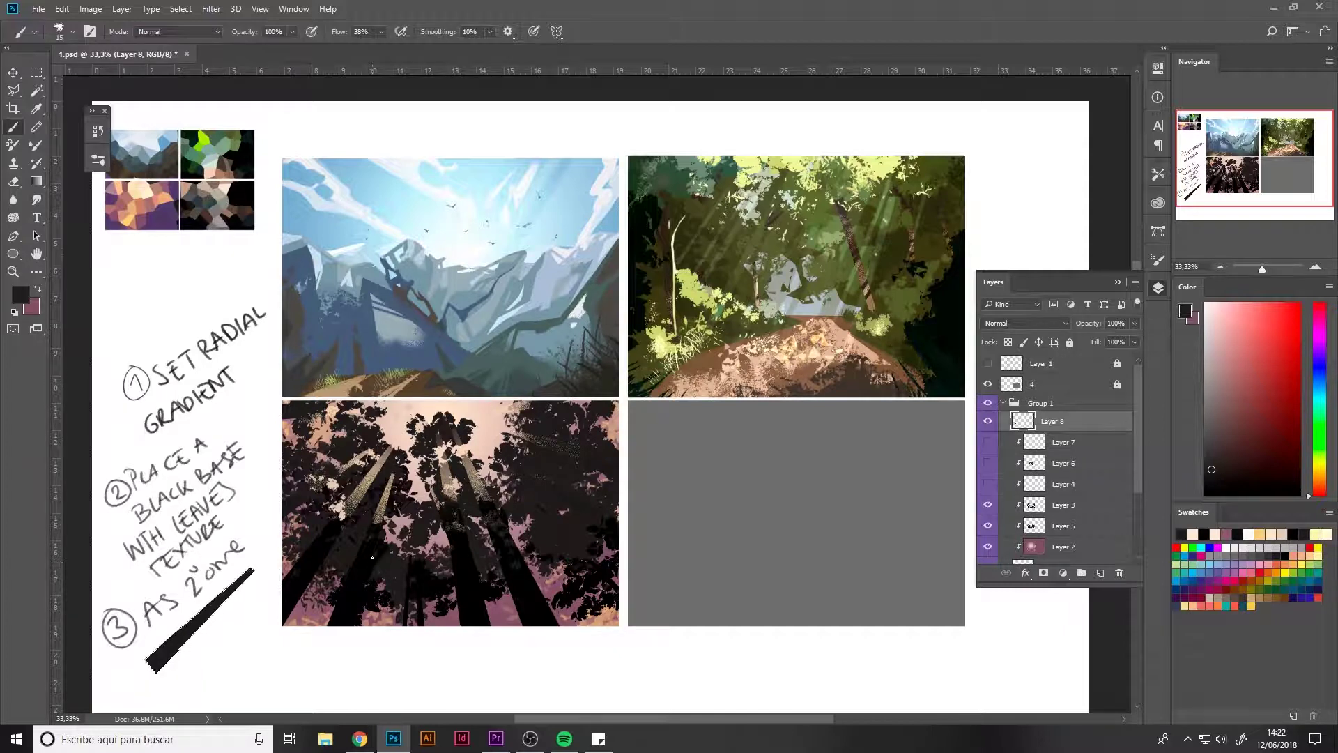
pyautogui.click(97, 160)
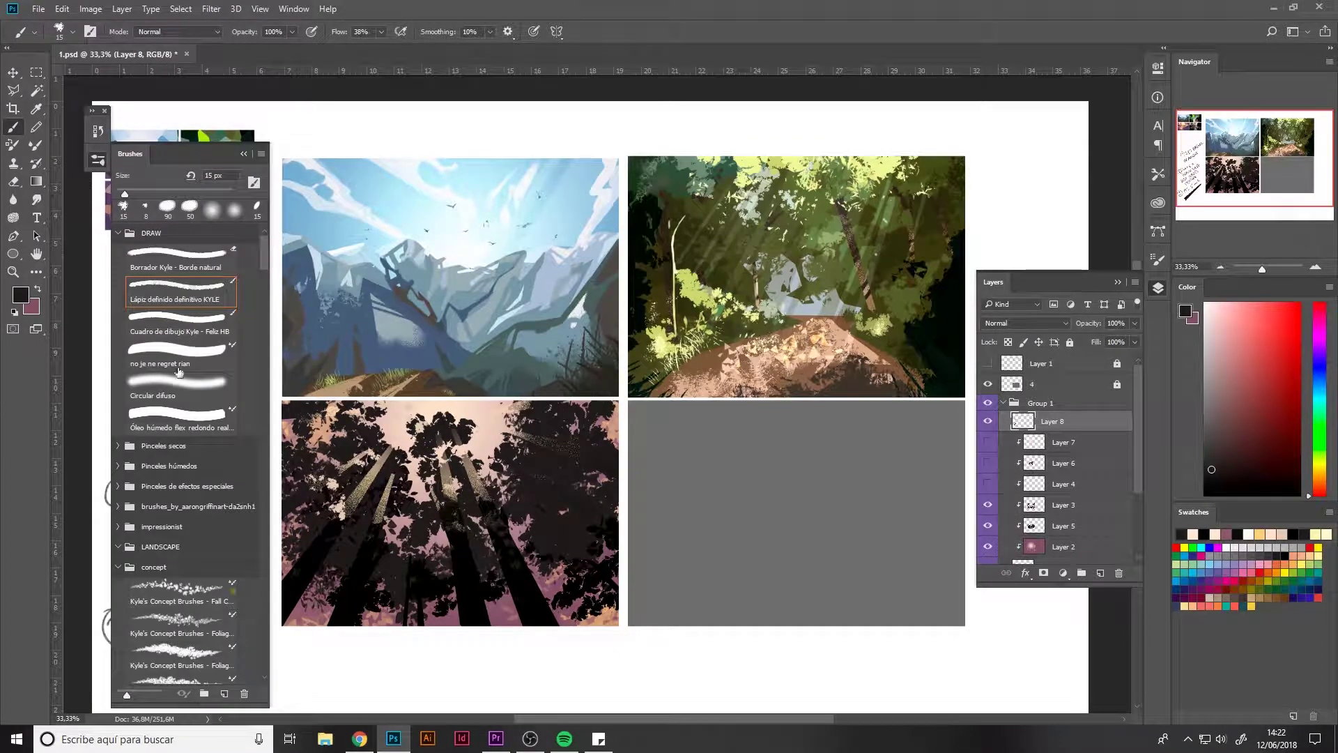
pyautogui.click(177, 322)
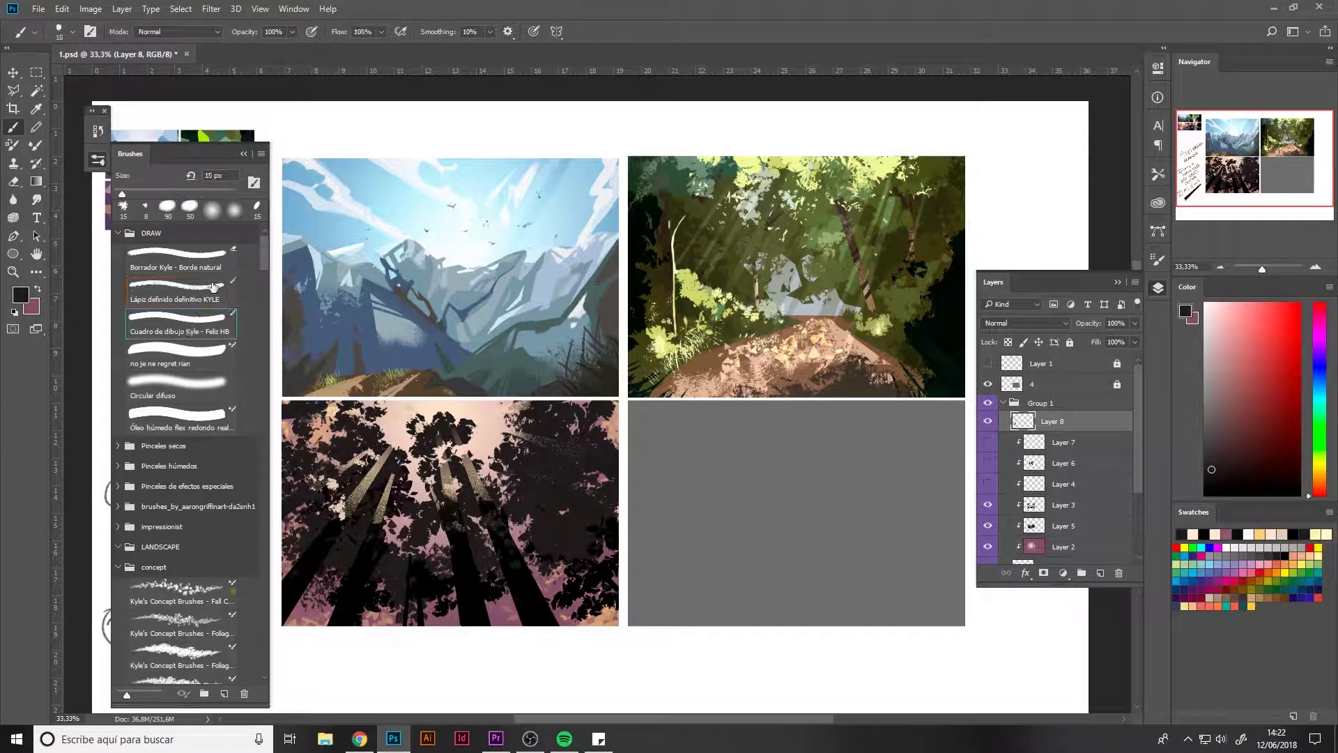
pyautogui.click(97, 159)
pyautogui.click(146, 32)
pyautogui.click(156, 53)
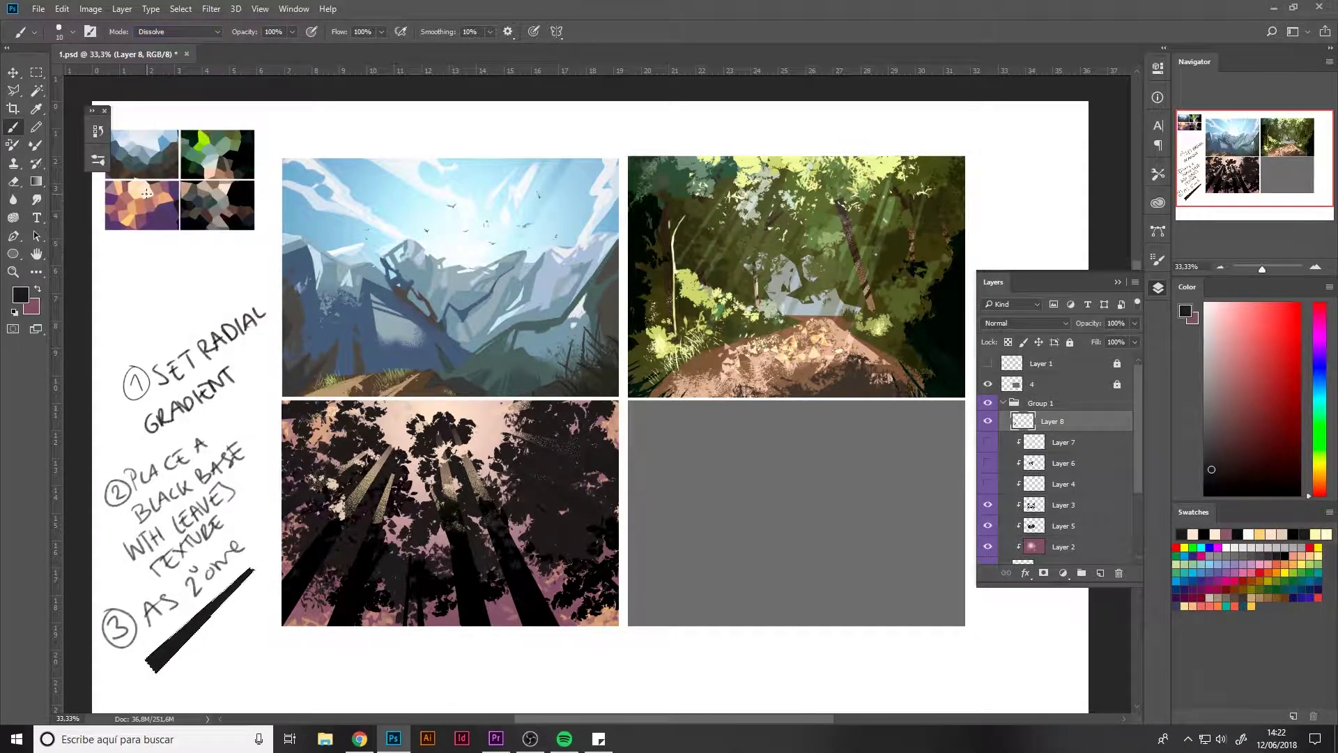
# Step: Shade the upper end of the sample trunk with cream sampled from the third palette, using a 400 px brush at 58% flow, and deselect
pyautogui.press('i')
pyautogui.click(149, 187)
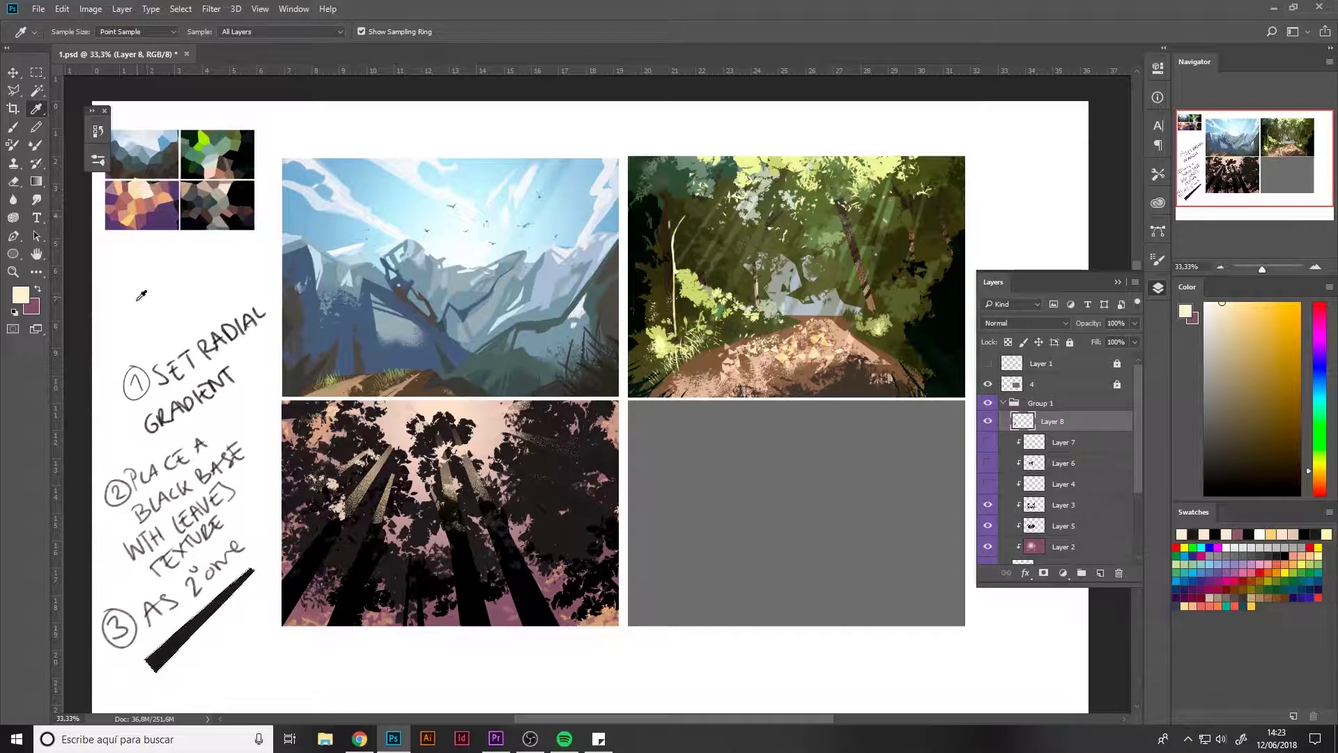
pyautogui.press('b')
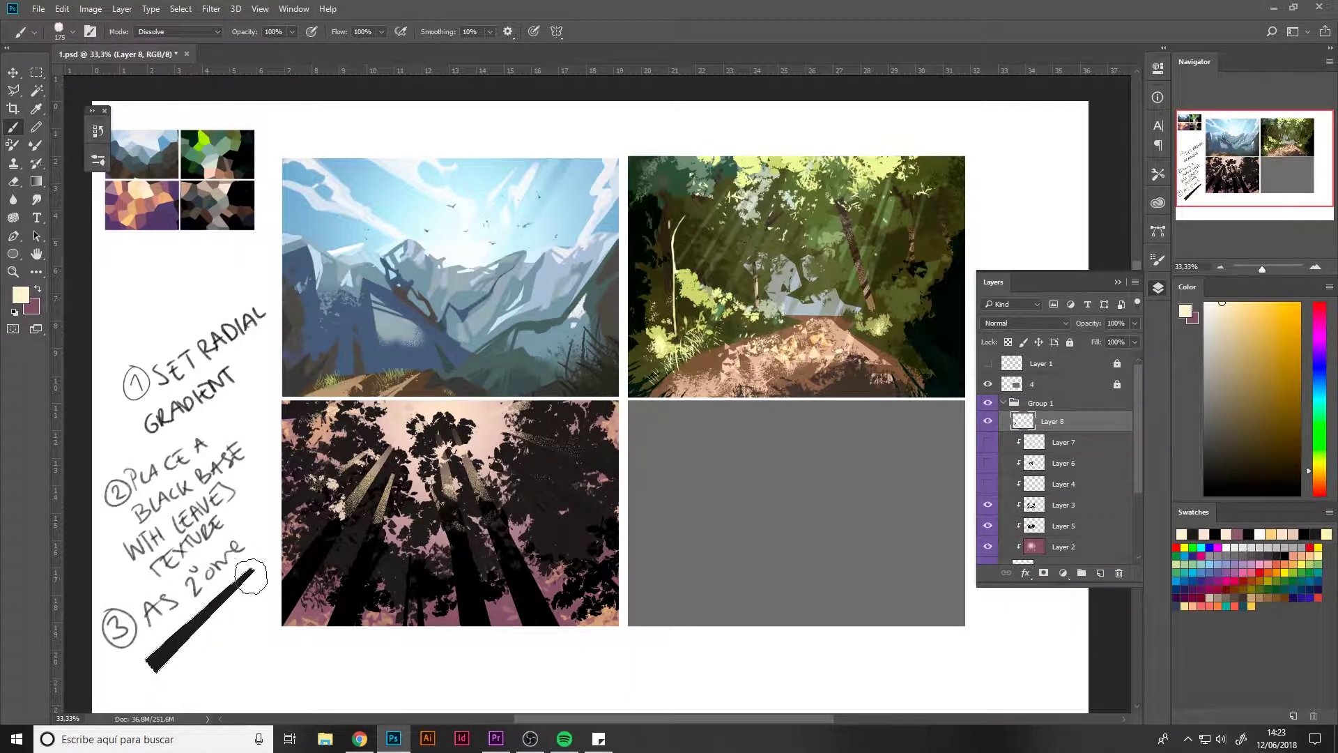
pyautogui.press(']')
pyautogui.moveTo(339, 32); pyautogui.dragTo(310, 36)
pyautogui.moveTo(264, 551)
pyautogui.mouseDown()
pyautogui.moveTo(221, 589)
pyautogui.moveTo(255, 550)
pyautogui.moveTo(230, 568)
pyautogui.moveTo(205, 607)
pyautogui.moveTo(255, 557)
pyautogui.mouseUp()
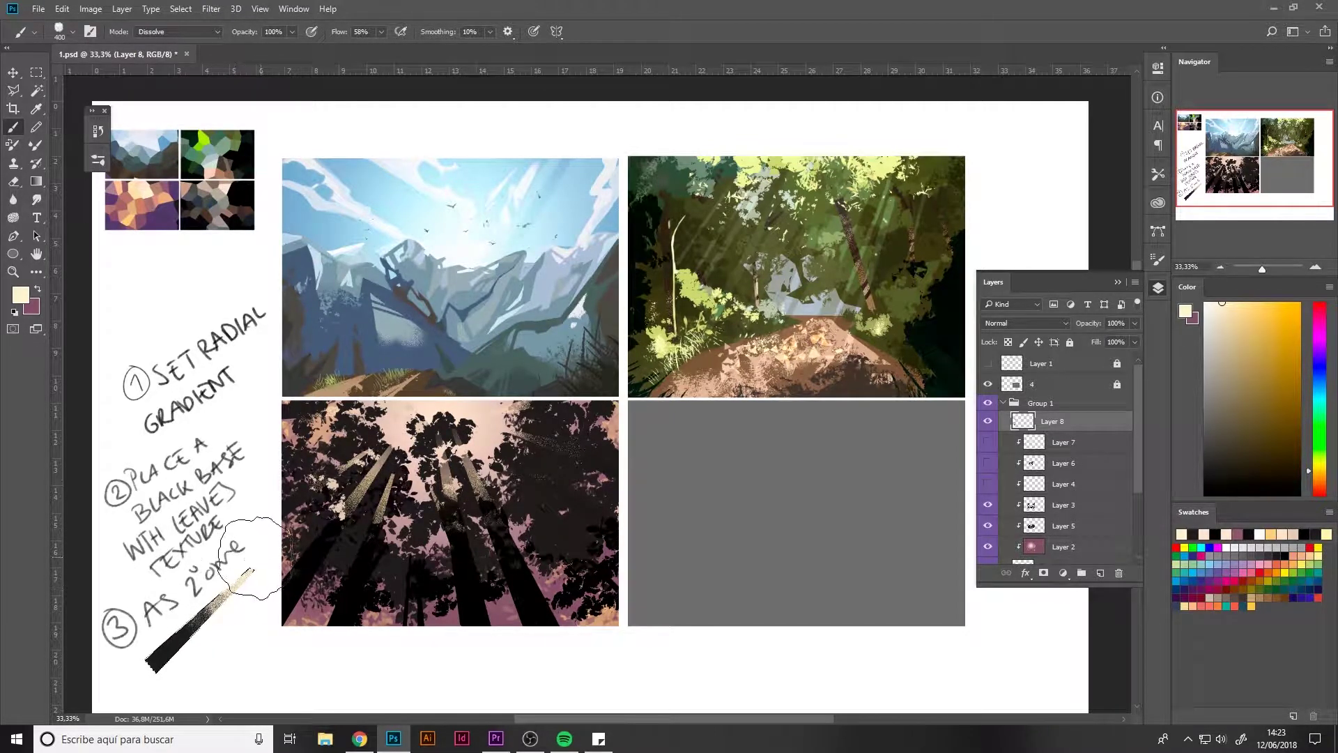
pyautogui.hotkey('ctrl', 'd')
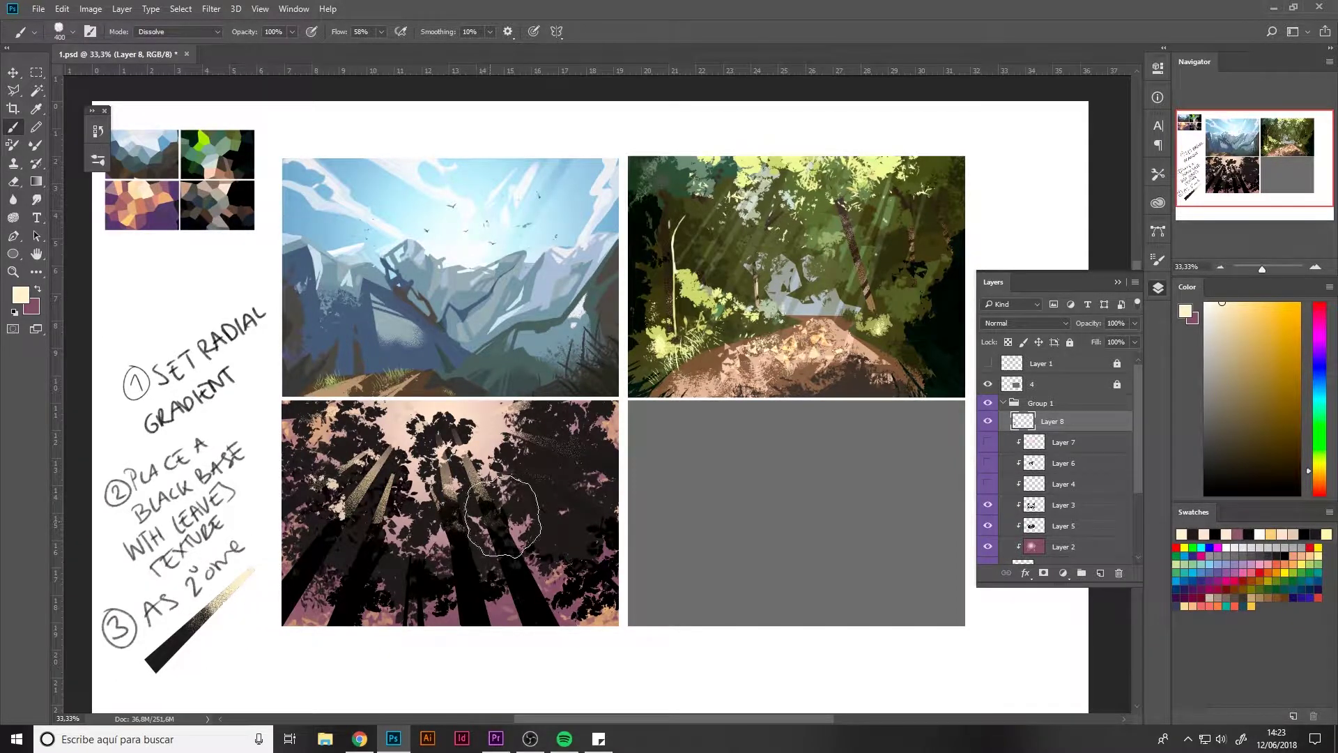
# Step: Show Layer 4 and handwrite note 4, "OVERLAY LAYER", below the sample trunk with the "Lápiz definido definitivo KYLE" brush
pyautogui.click(988, 486)
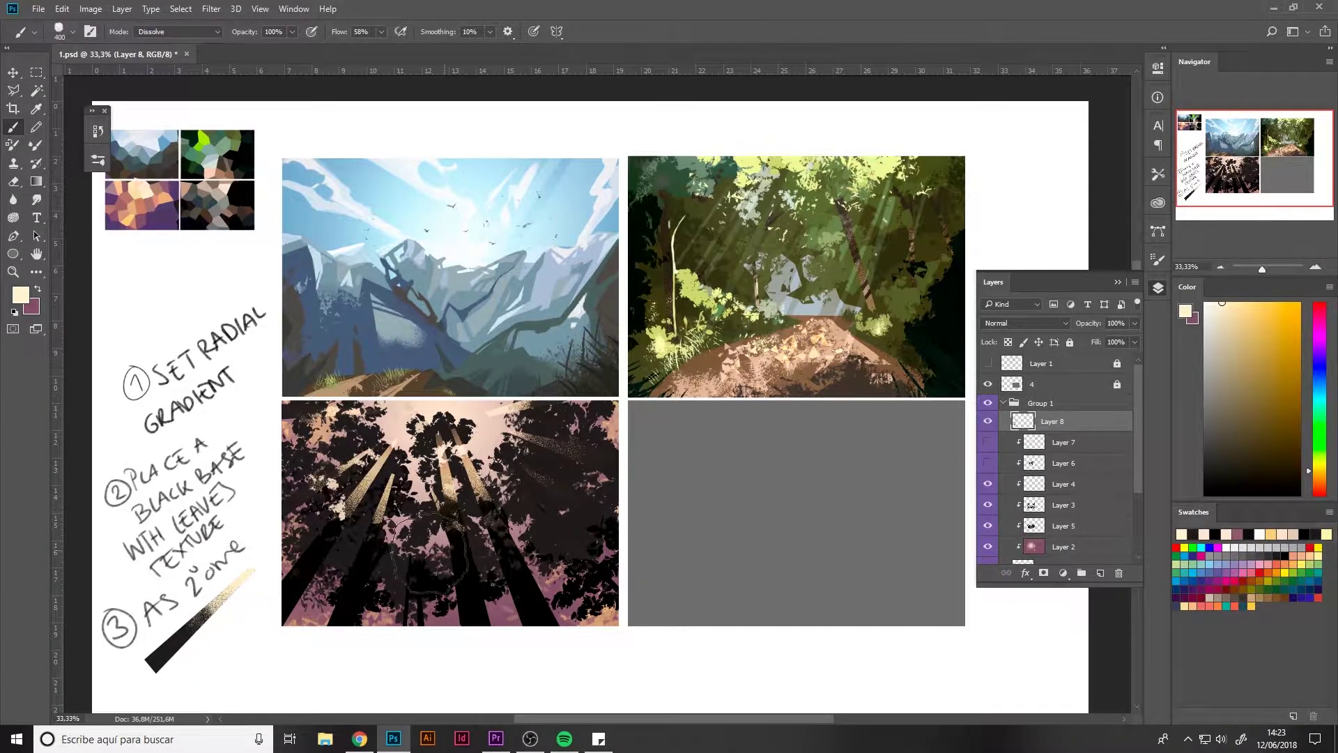
pyautogui.click(97, 165)
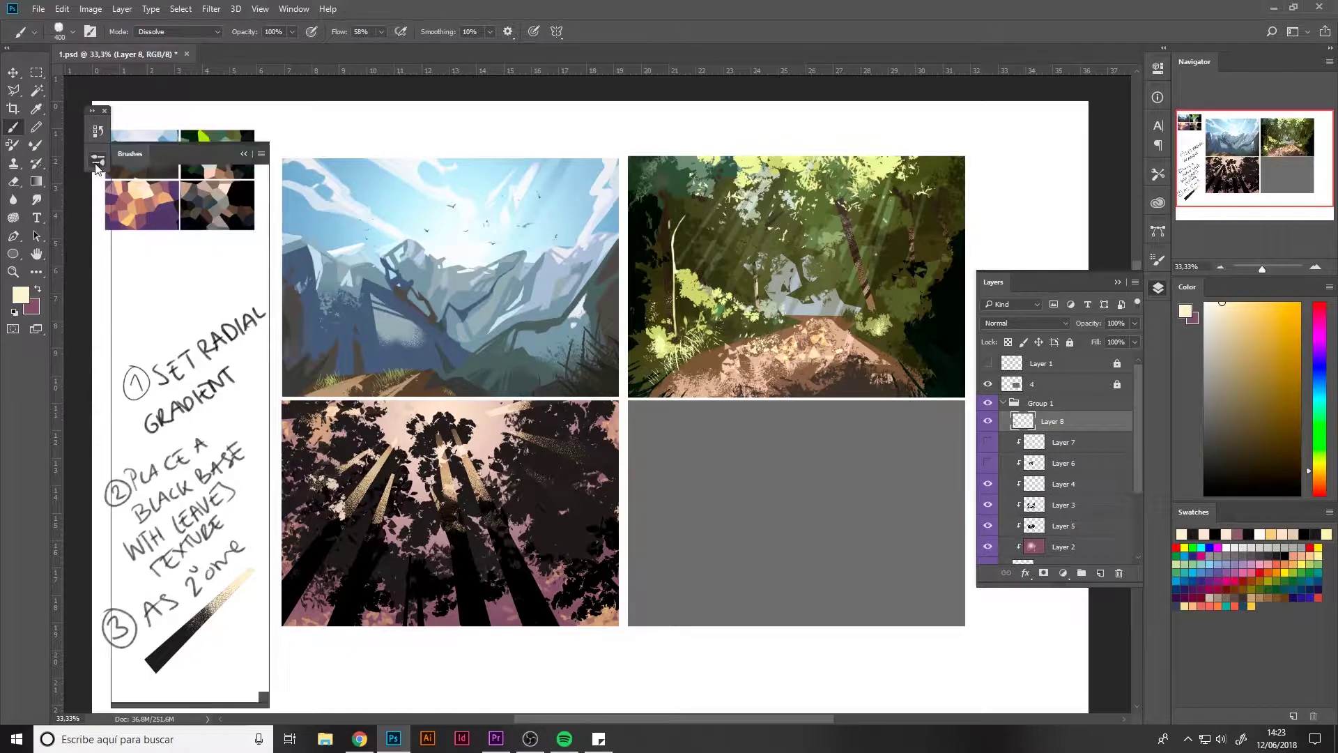
pyautogui.click(153, 296)
pyautogui.click(101, 164)
pyautogui.keyDown('alt'); pyautogui.click(369, 586); pyautogui.keyUp('alt')
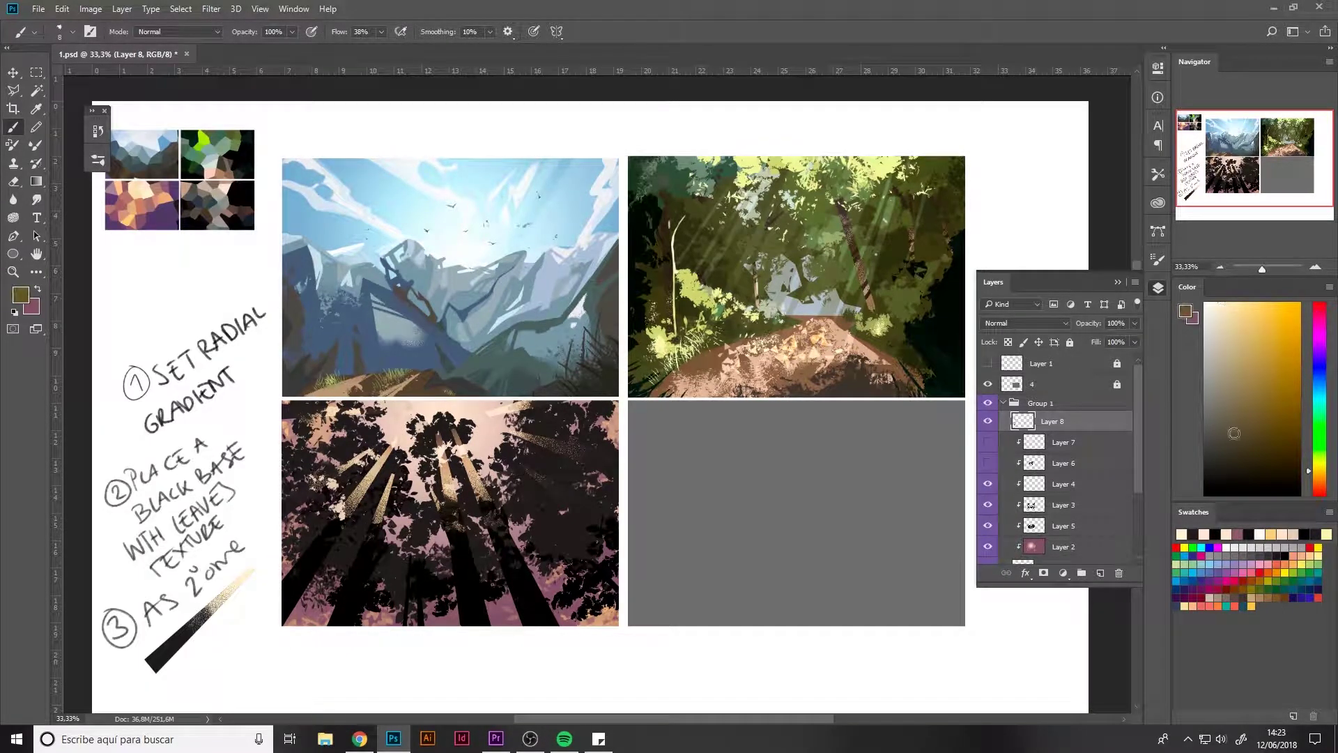
pyautogui.moveTo(180, 684)
pyautogui.mouseDown()
pyautogui.moveTo(236, 667)
pyautogui.moveTo(234, 651)
pyautogui.moveTo(262, 641)
pyautogui.moveTo(244, 695)
pyautogui.moveTo(282, 675)
pyautogui.mouseUp()
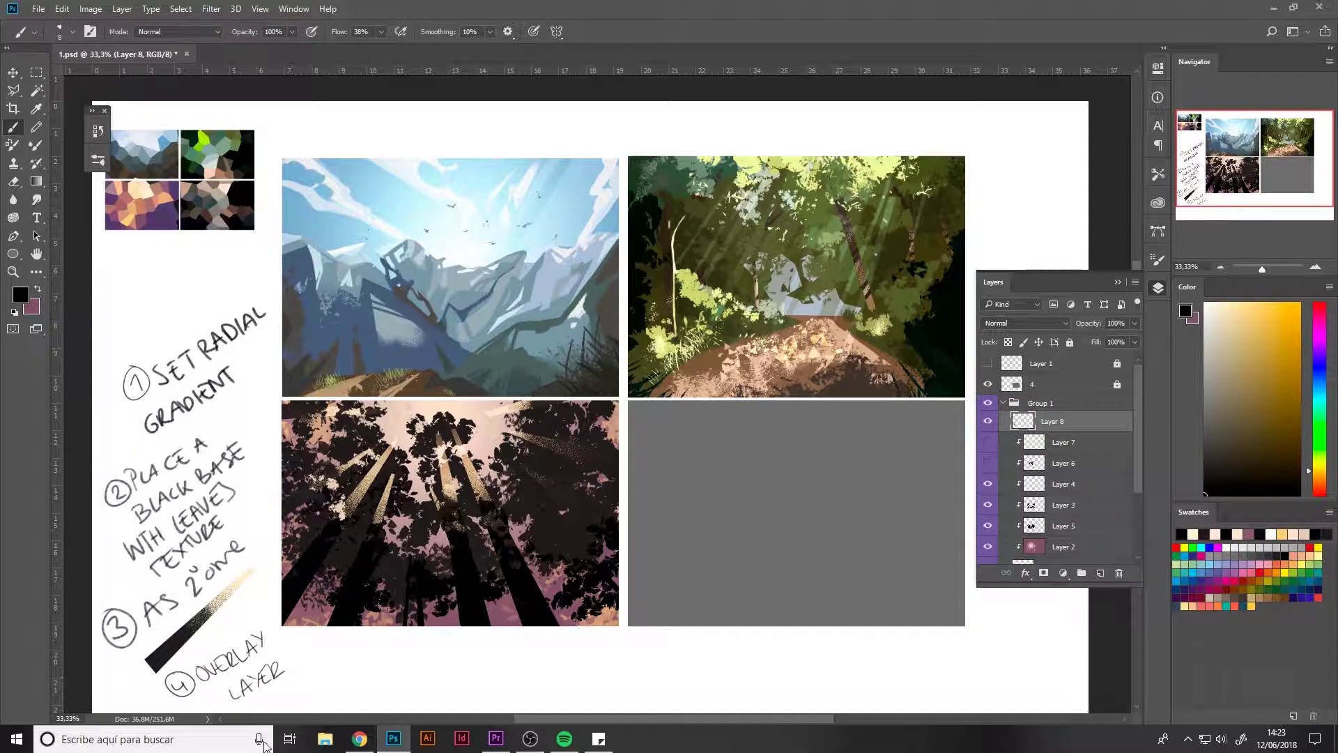
# Step: Show Layer 6 and handwrite note 5, "MORE BASE W. LEAVES BRUSH", beneath the third painting
pyautogui.click(988, 463)
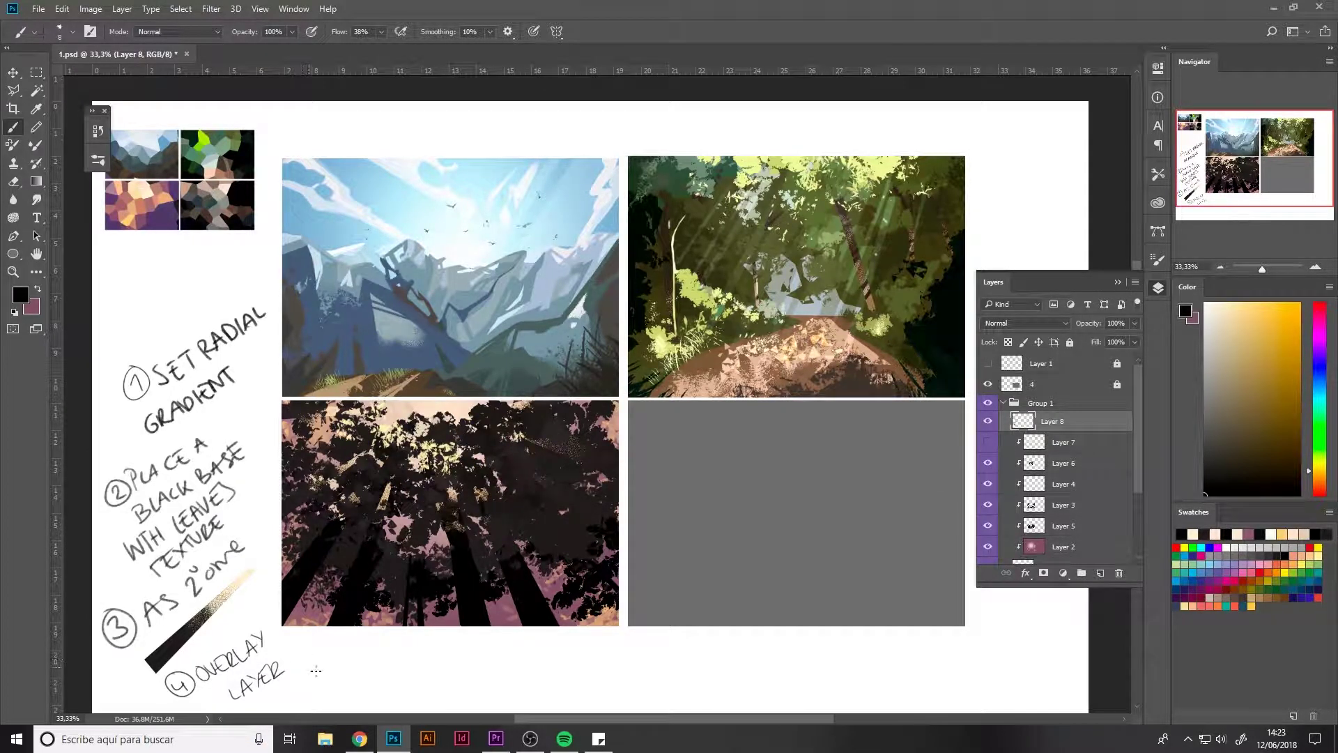
pyautogui.moveTo(307, 668); pyautogui.dragTo(314, 670)
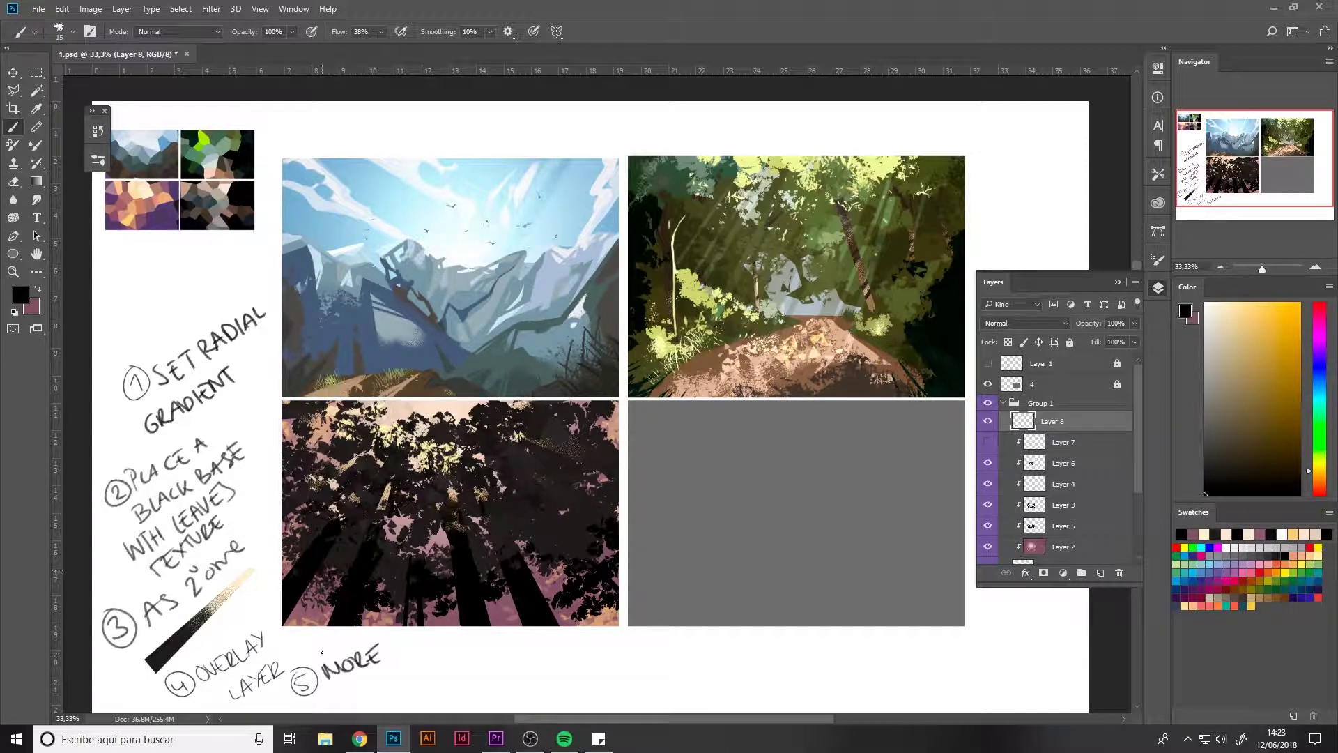
pyautogui.moveTo(342, 687)
pyautogui.mouseDown()
pyautogui.moveTo(345, 701)
pyautogui.moveTo(390, 692)
pyautogui.mouseUp()
pyautogui.moveTo(423, 653)
pyautogui.mouseDown()
pyautogui.moveTo(470, 638)
pyautogui.moveTo(474, 648)
pyautogui.mouseUp()
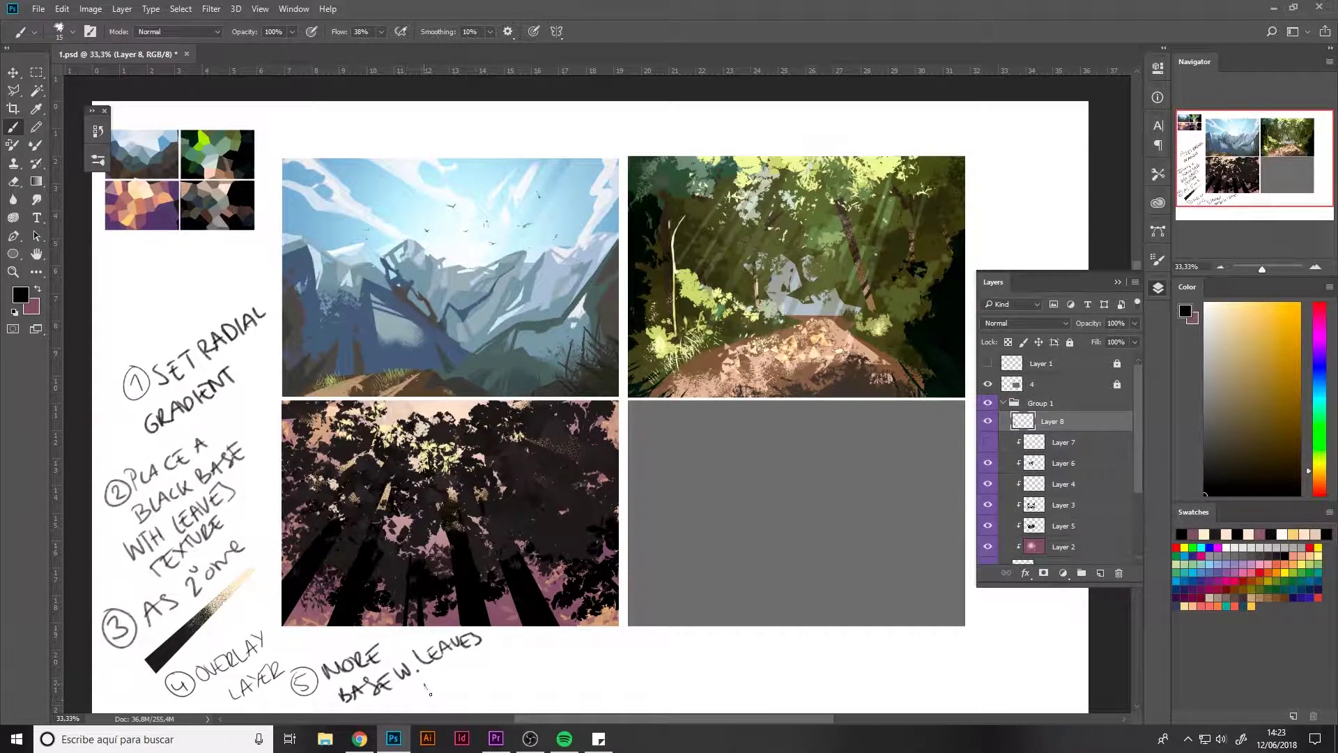
pyautogui.moveTo(440, 689); pyautogui.dragTo(471, 681)
pyautogui.moveTo(481, 659); pyautogui.dragTo(481, 675)
# Step: Show Layer 7 and handwrite note 6, "W. LOW OPACITY BRUSH", beside note 5 on Layer 8
pyautogui.click(988, 442)
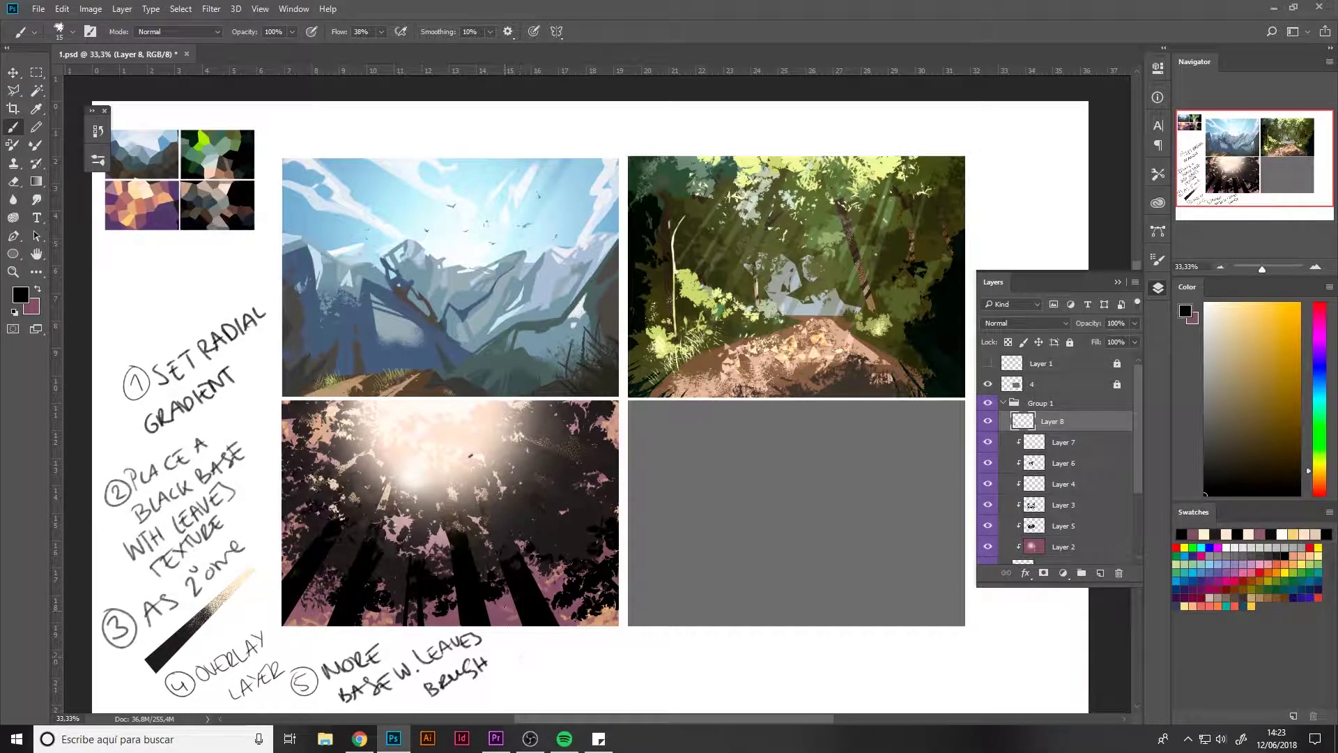
pyautogui.click(988, 421)
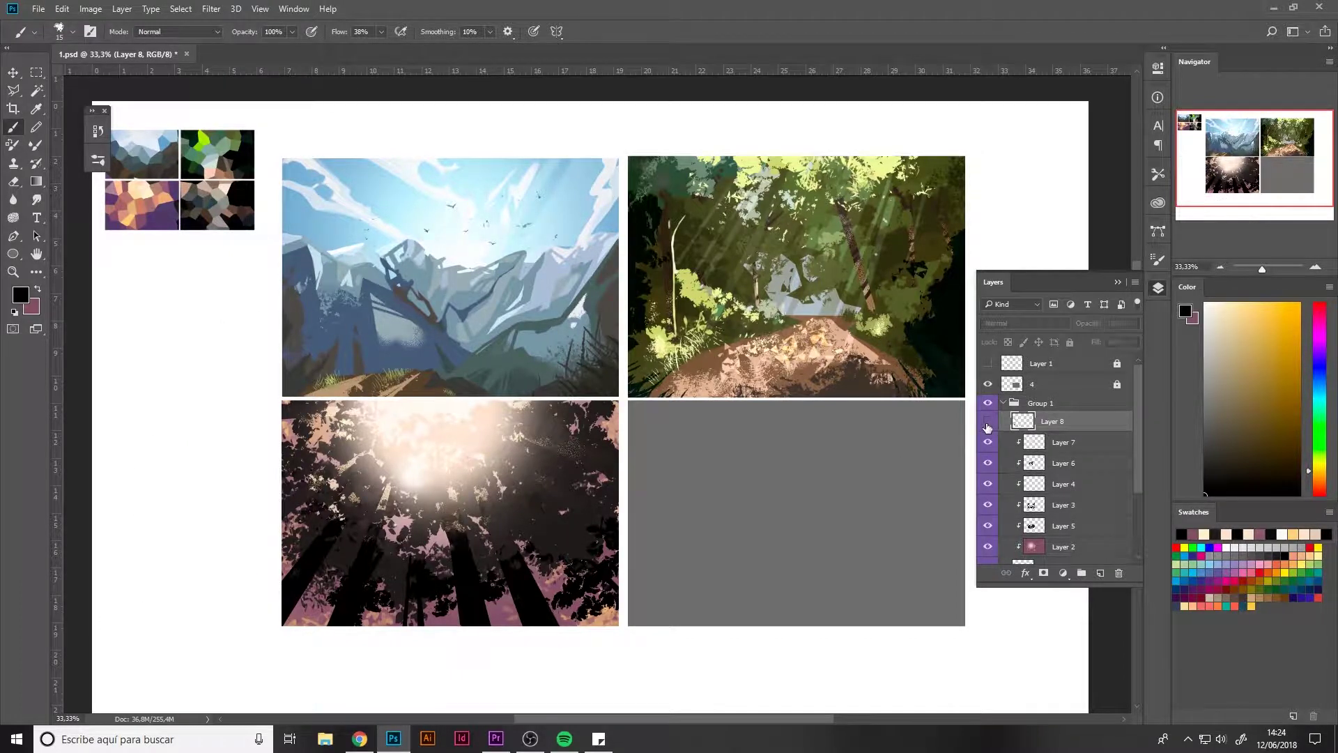
pyautogui.click(988, 421)
pyautogui.press('e')
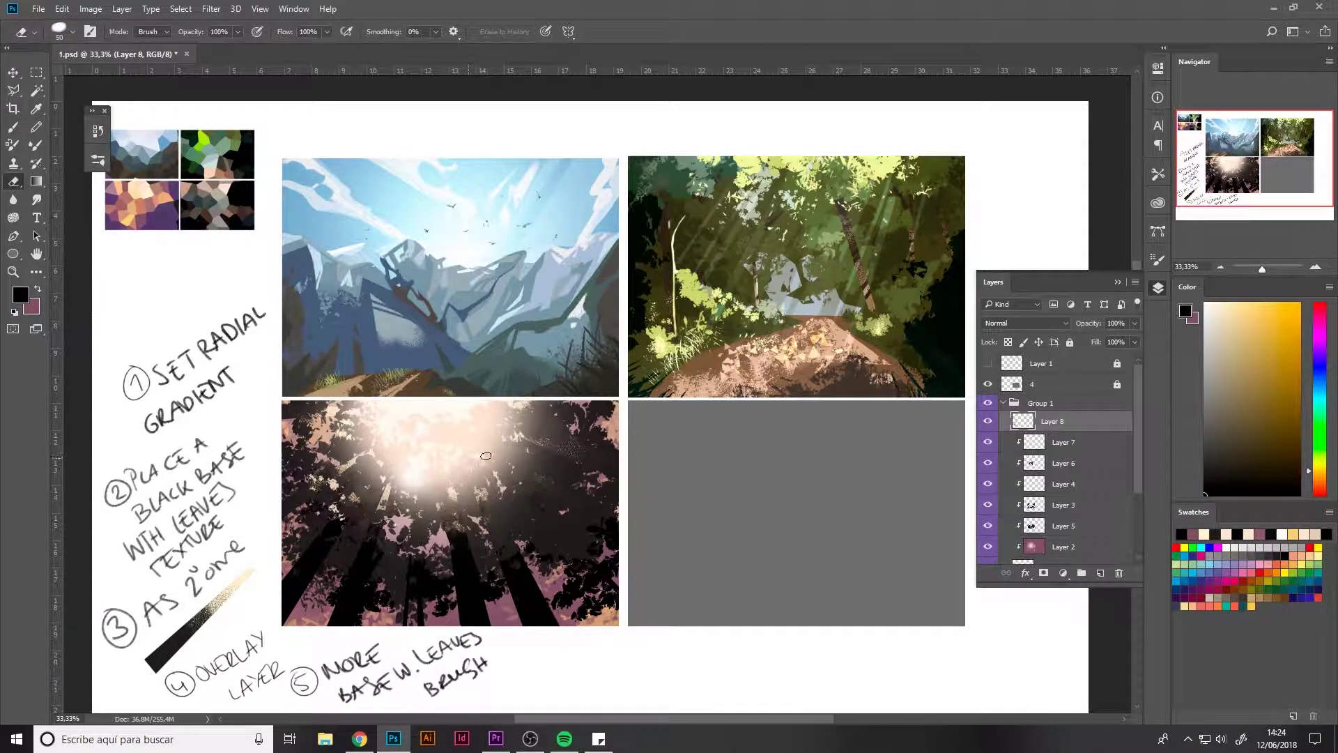
pyautogui.press('b')
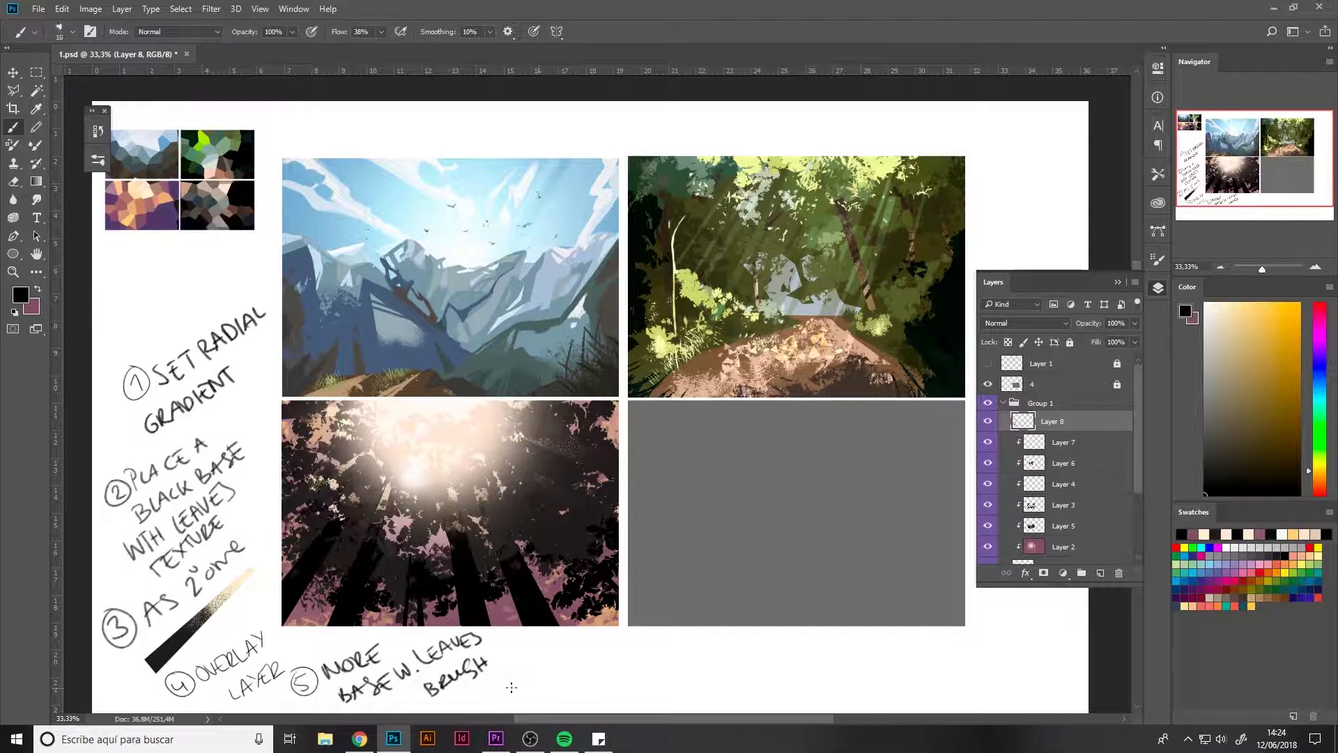
pyautogui.moveTo(508, 668)
pyautogui.mouseDown()
pyautogui.moveTo(494, 687)
pyautogui.moveTo(513, 663)
pyautogui.moveTo(547, 659)
pyautogui.mouseUp()
pyautogui.click(550, 671)
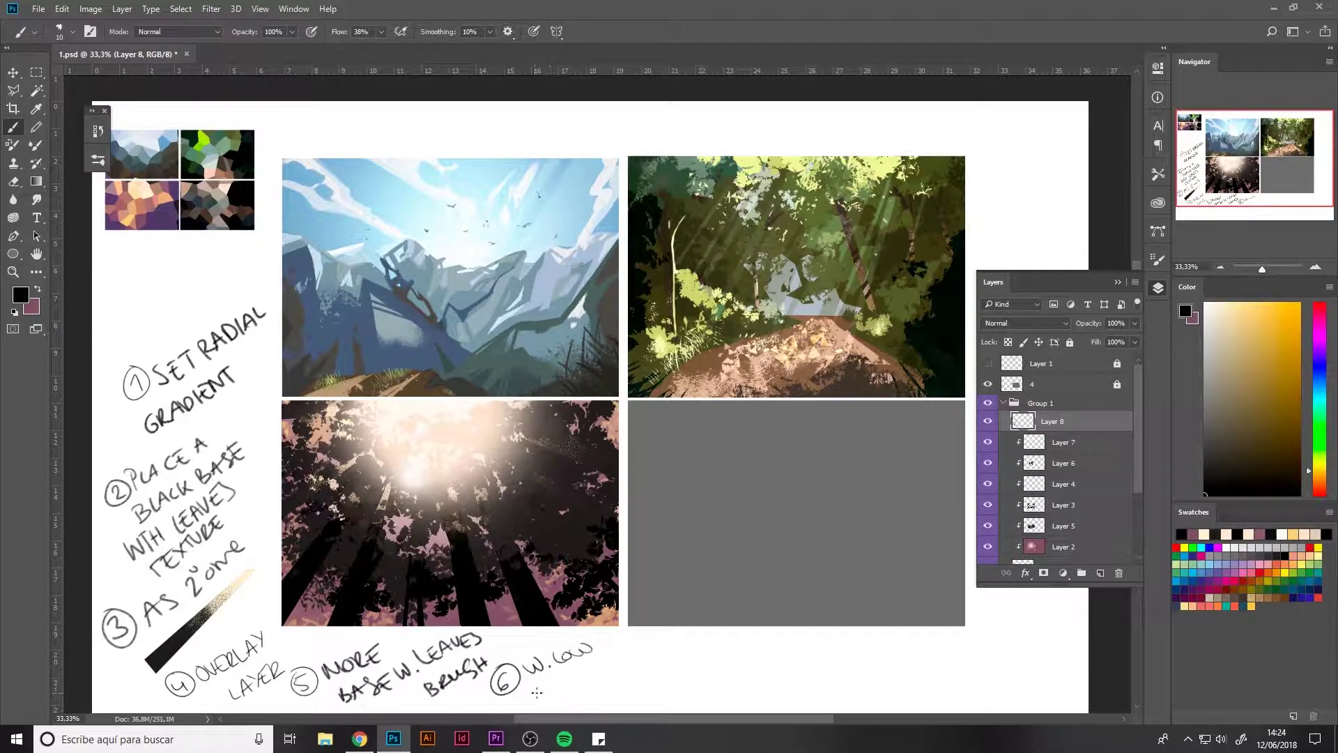
pyautogui.moveTo(534, 690)
pyautogui.mouseDown()
pyautogui.moveTo(598, 677)
pyautogui.moveTo(639, 643)
pyautogui.moveTo(641, 657)
pyautogui.moveTo(663, 637)
pyautogui.mouseUp()
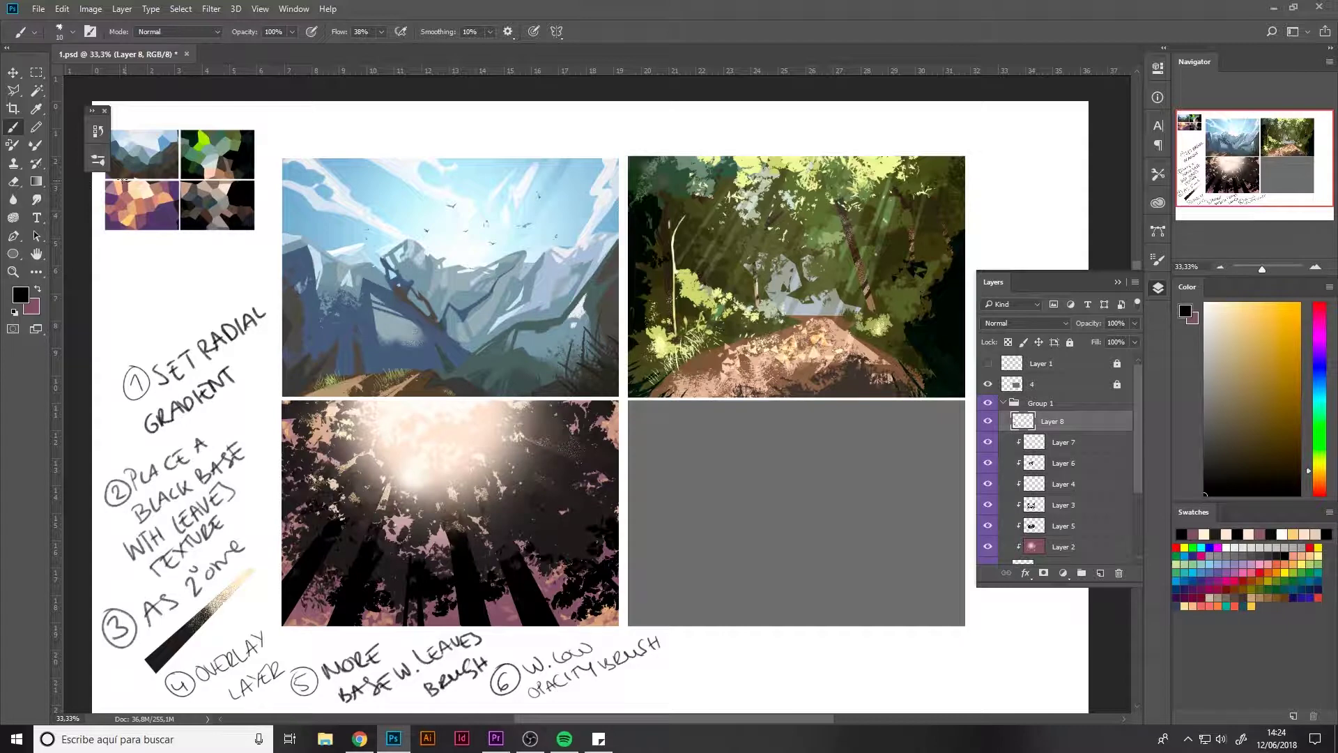
# Step: Paint a soft black sample dab beside note 6 with the "Circular difuso" brush at 300 px
pyautogui.click(98, 159)
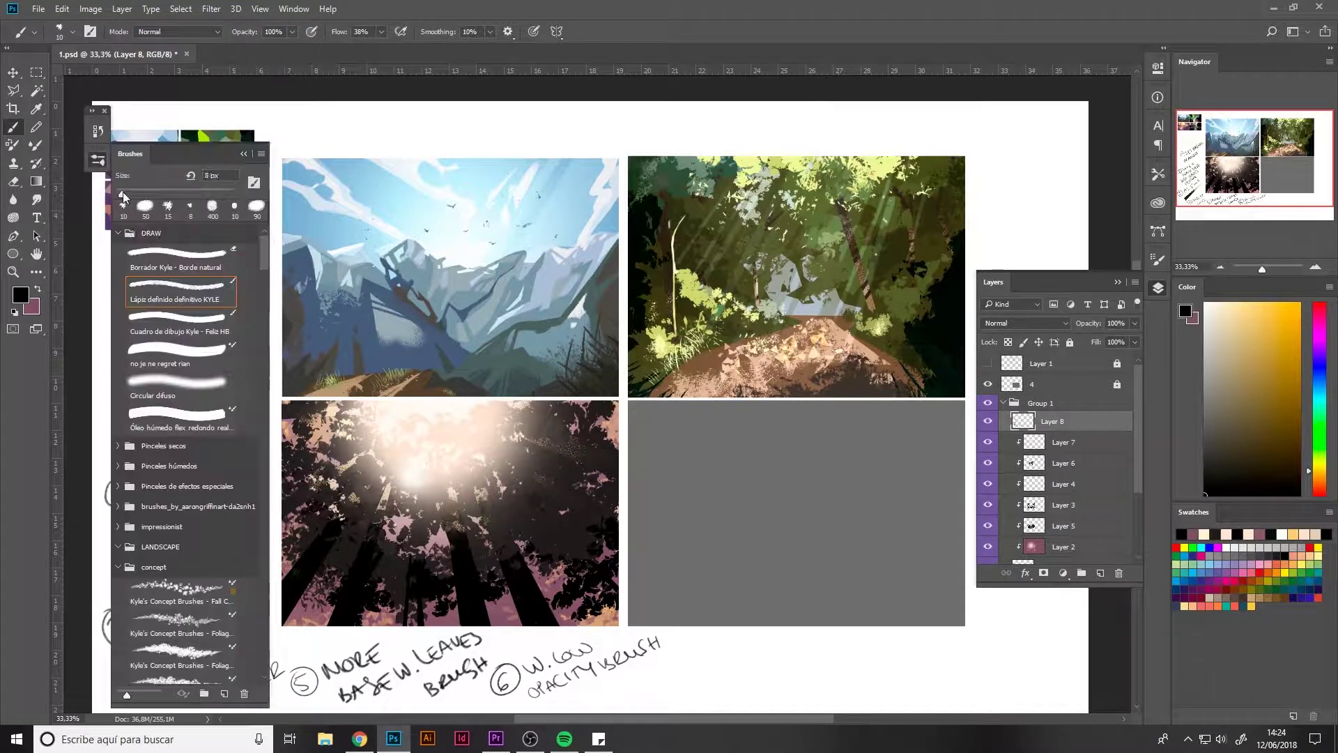
pyautogui.click(185, 389)
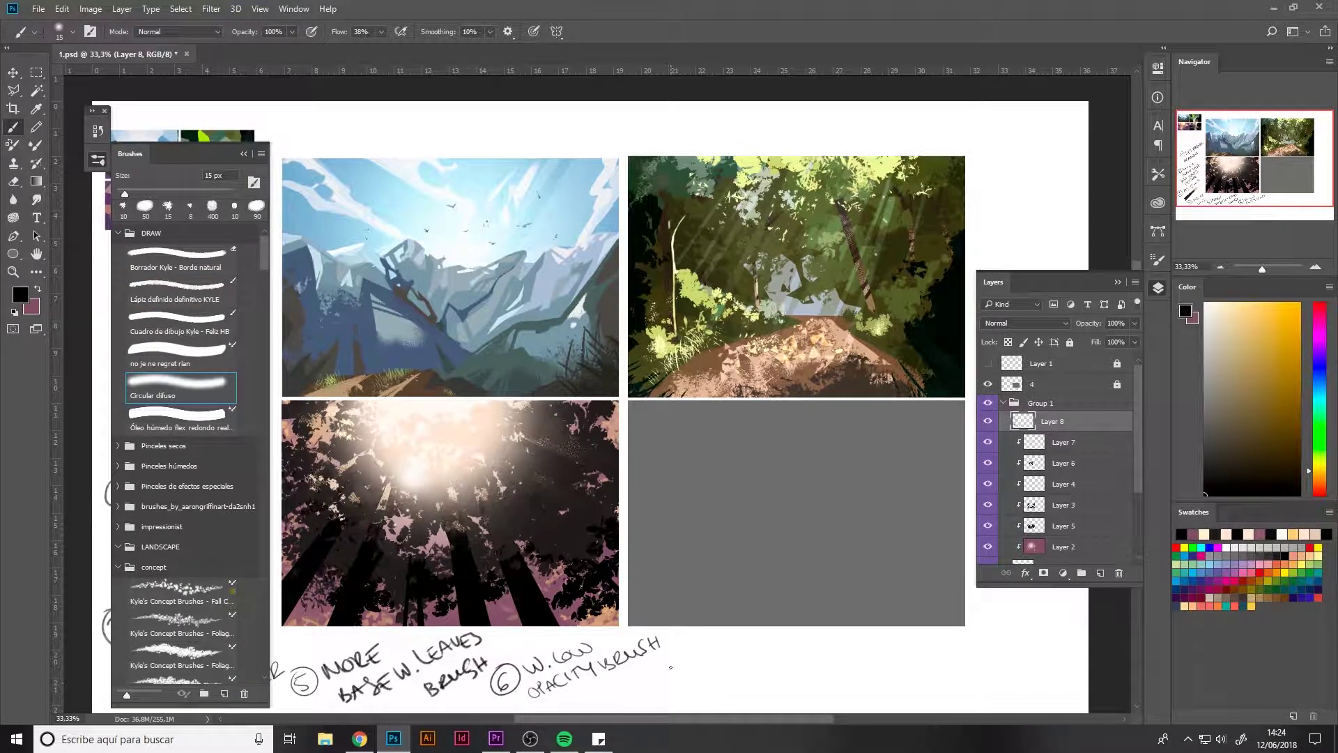
pyautogui.press(']')
pyautogui.press(']')
pyautogui.press(']')
pyautogui.press(']')
pyautogui.press(']')
pyautogui.press(']')
pyautogui.press(']')
pyautogui.press(']')
pyautogui.press(']')
pyautogui.press(']')
pyautogui.press(']')
pyautogui.press(']')
pyautogui.press(']')
pyautogui.press(']')
pyautogui.press(']')
pyautogui.press(']')
pyautogui.press(']')
pyautogui.press(']')
pyautogui.press(']')
pyautogui.press(']')
pyautogui.press('[')
pyautogui.press('[')
pyautogui.moveTo(653, 678); pyautogui.dragTo(652, 684)
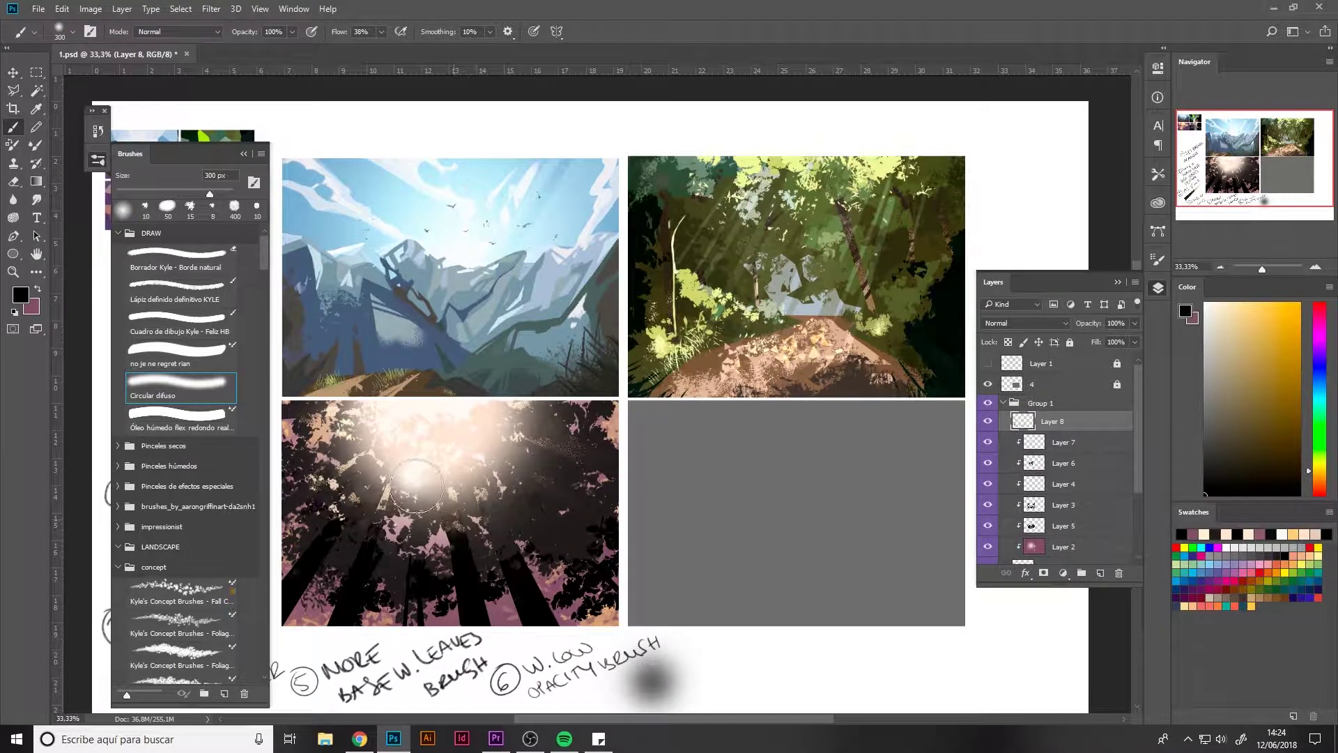
# Step: Switch back to a small pencil brush and handwrite "SET LAYER INTO SCREEN", a curly brace and "DONE!" beside the soft dab
pyautogui.click(212, 208)
pyautogui.click(99, 161)
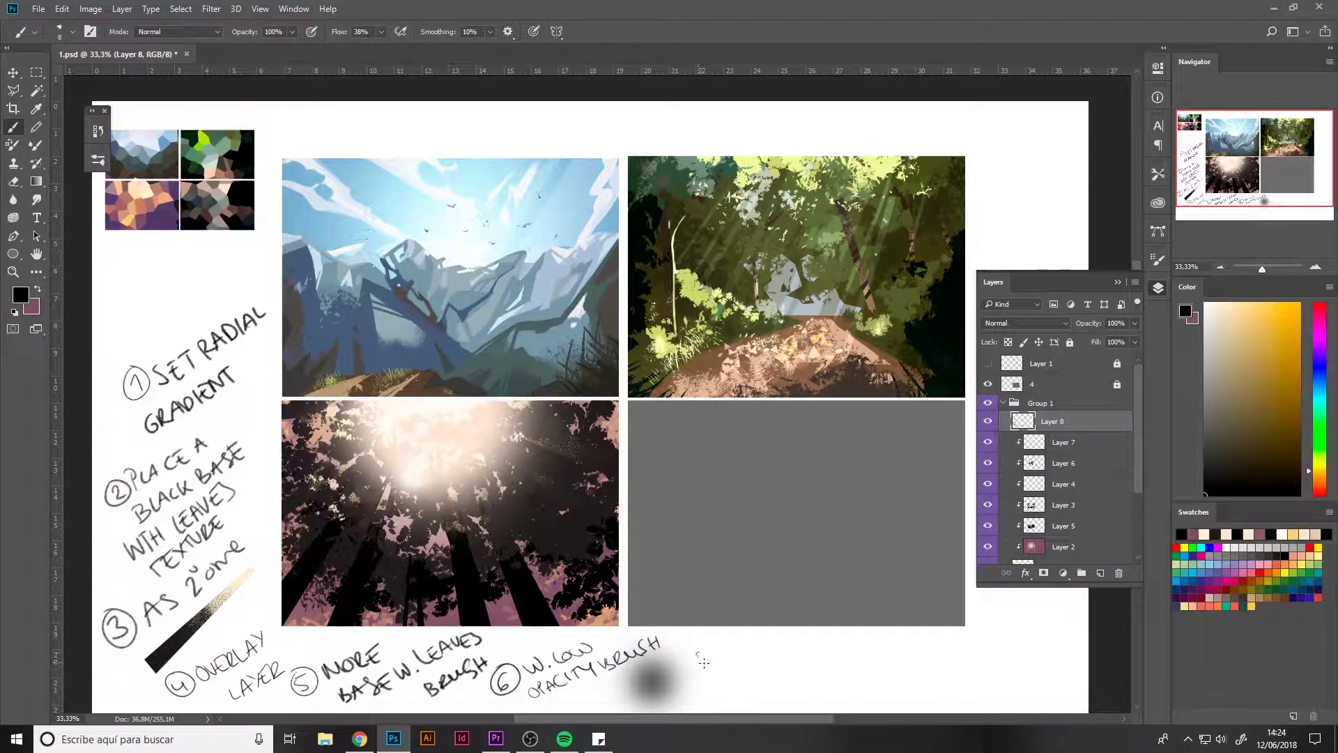
pyautogui.moveTo(704, 662)
pyautogui.mouseDown()
pyautogui.moveTo(724, 666)
pyautogui.moveTo(732, 649)
pyautogui.moveTo(752, 663)
pyautogui.mouseUp()
pyautogui.moveTo(705, 676); pyautogui.dragTo(705, 688)
pyautogui.moveTo(711, 688)
pyautogui.mouseDown()
pyautogui.moveTo(725, 675)
pyautogui.moveTo(788, 684)
pyautogui.moveTo(842, 662)
pyautogui.mouseUp()
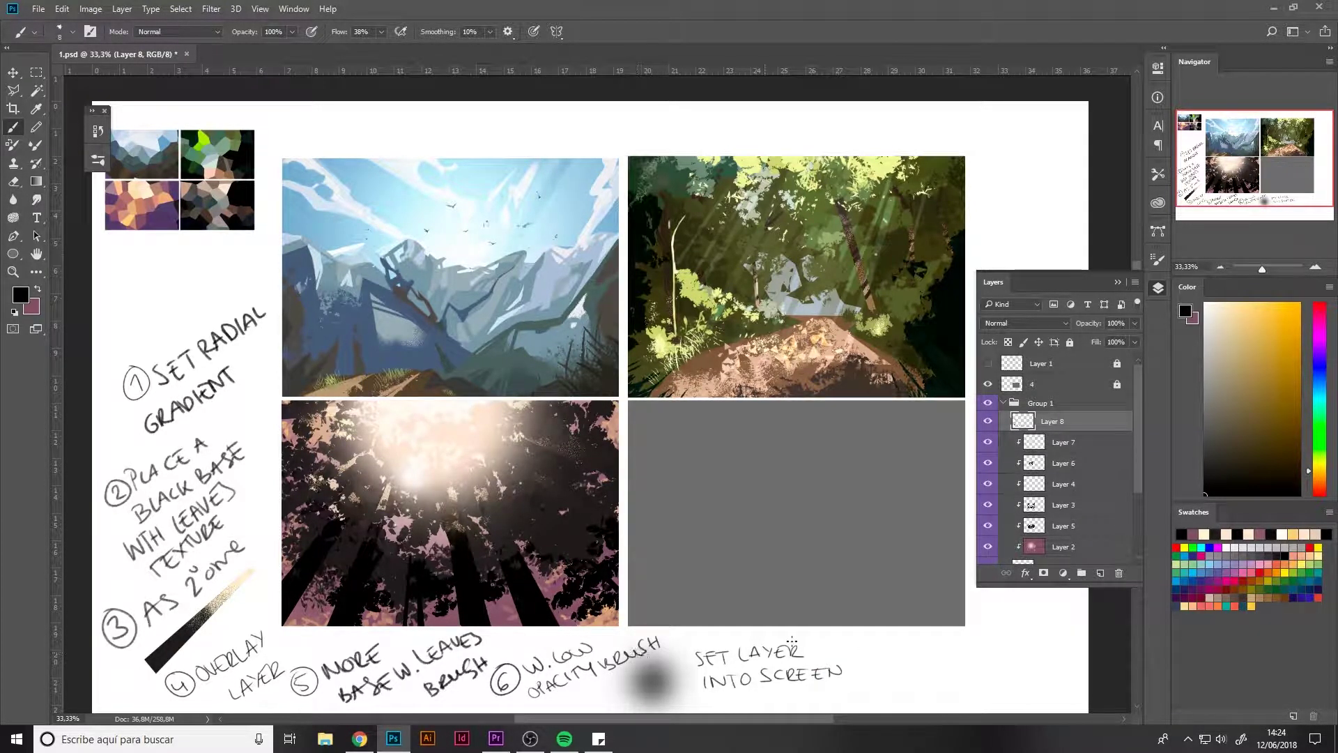
pyautogui.moveTo(860, 642)
pyautogui.mouseDown()
pyautogui.moveTo(868, 702)
pyautogui.moveTo(881, 666)
pyautogui.moveTo(942, 655)
pyautogui.mouseUp()
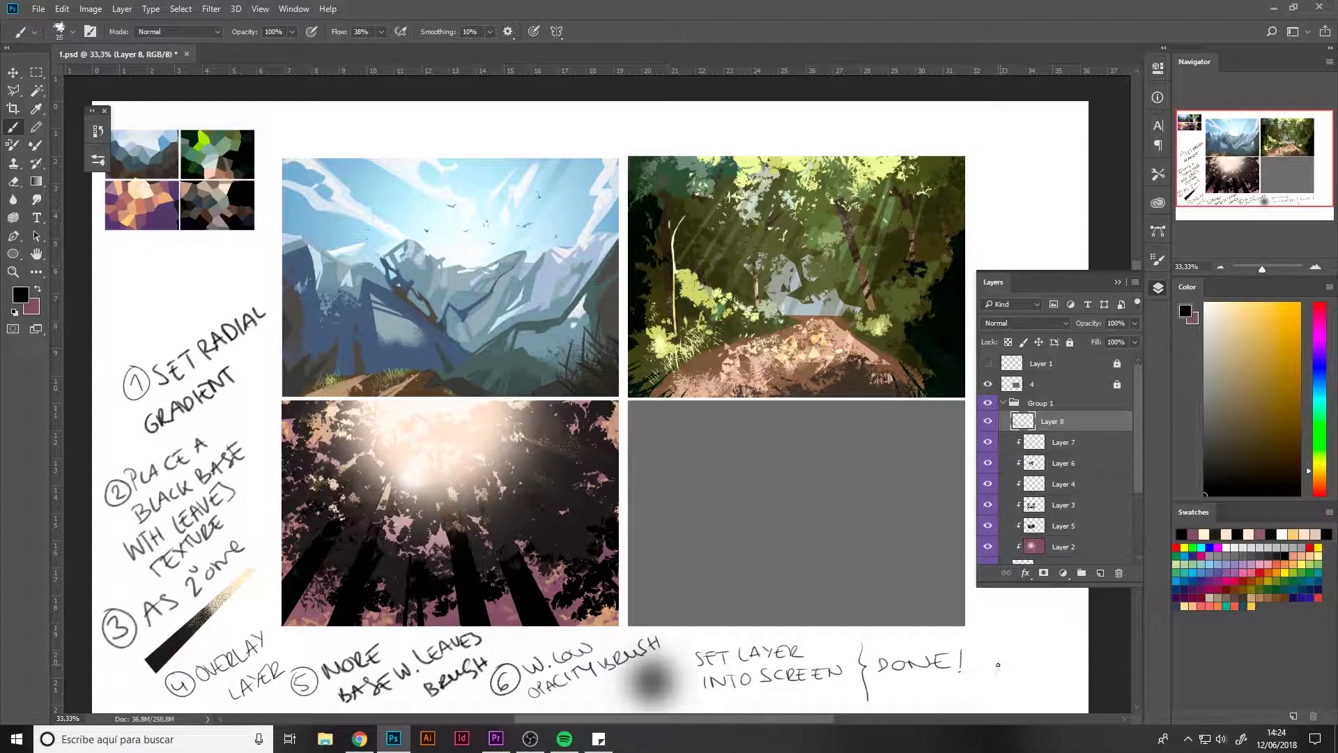
# Step: Doodle a small crying face after "DONE!" and handwrite "SORRY AGAIN" above it
pyautogui.press('[')
pyautogui.moveTo(1005, 666)
pyautogui.mouseDown()
pyautogui.moveTo(1000, 679)
pyautogui.moveTo(1040, 667)
pyautogui.mouseUp()
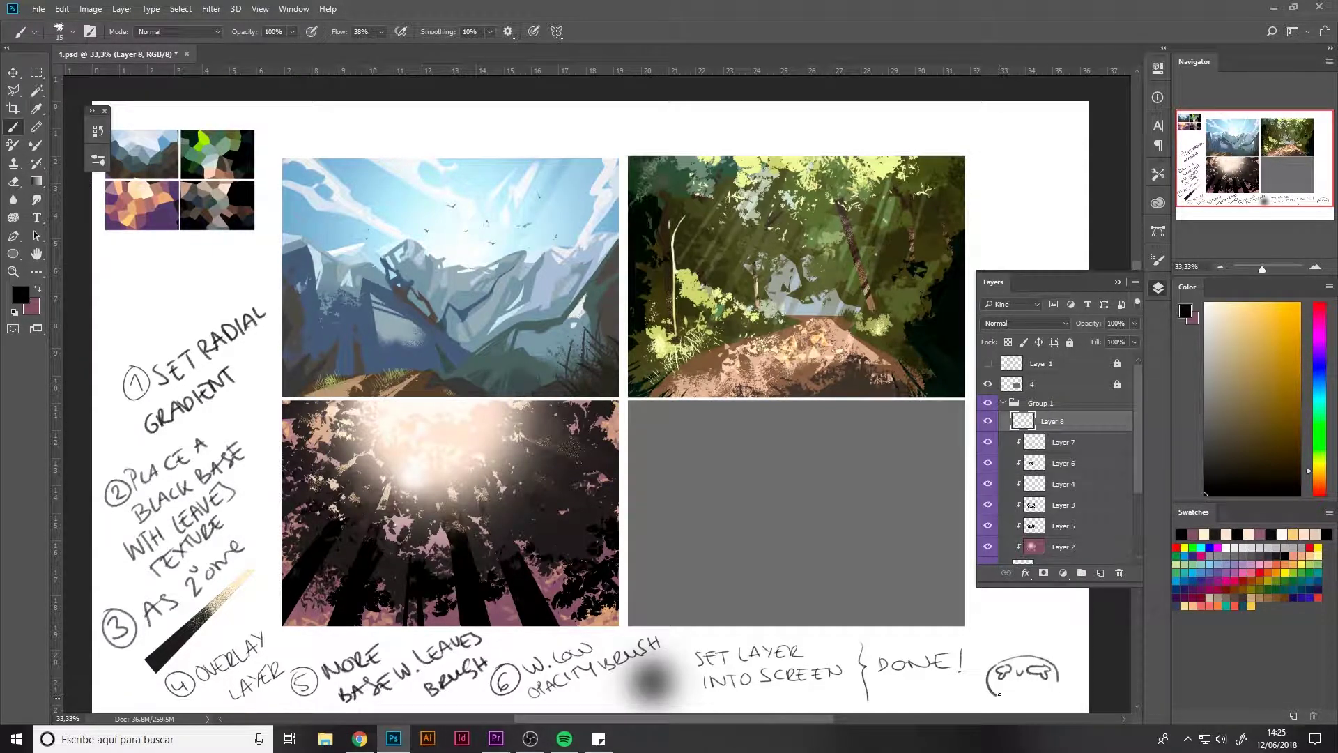
pyautogui.moveTo(1044, 696); pyautogui.dragTo(1044, 697)
pyautogui.moveTo(994, 629); pyautogui.dragTo(1007, 637)
pyautogui.moveTo(1007, 629); pyautogui.dragTo(1021, 632)
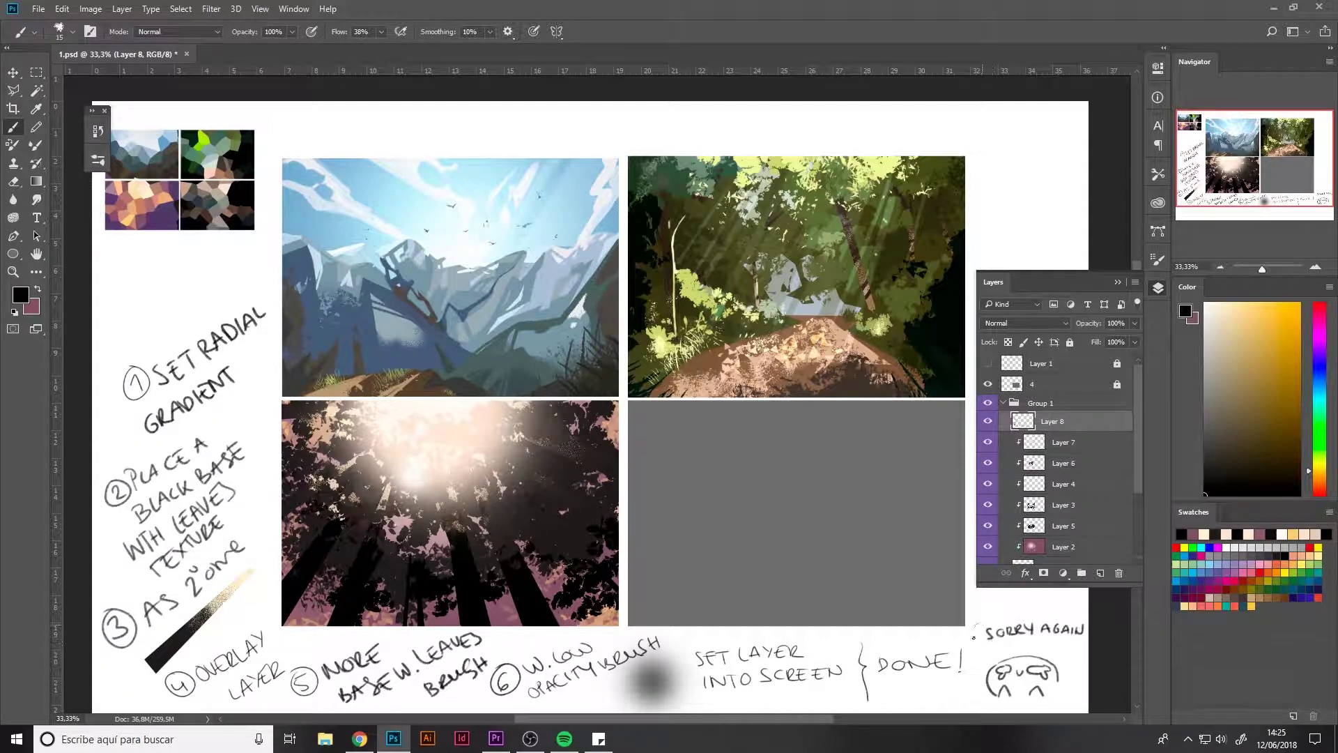
pyautogui.moveTo(977, 625); pyautogui.dragTo(1046, 644)
# Step: Hide the handwritten notes on Layer 8 and collapse Group 1
pyautogui.click(990, 423)
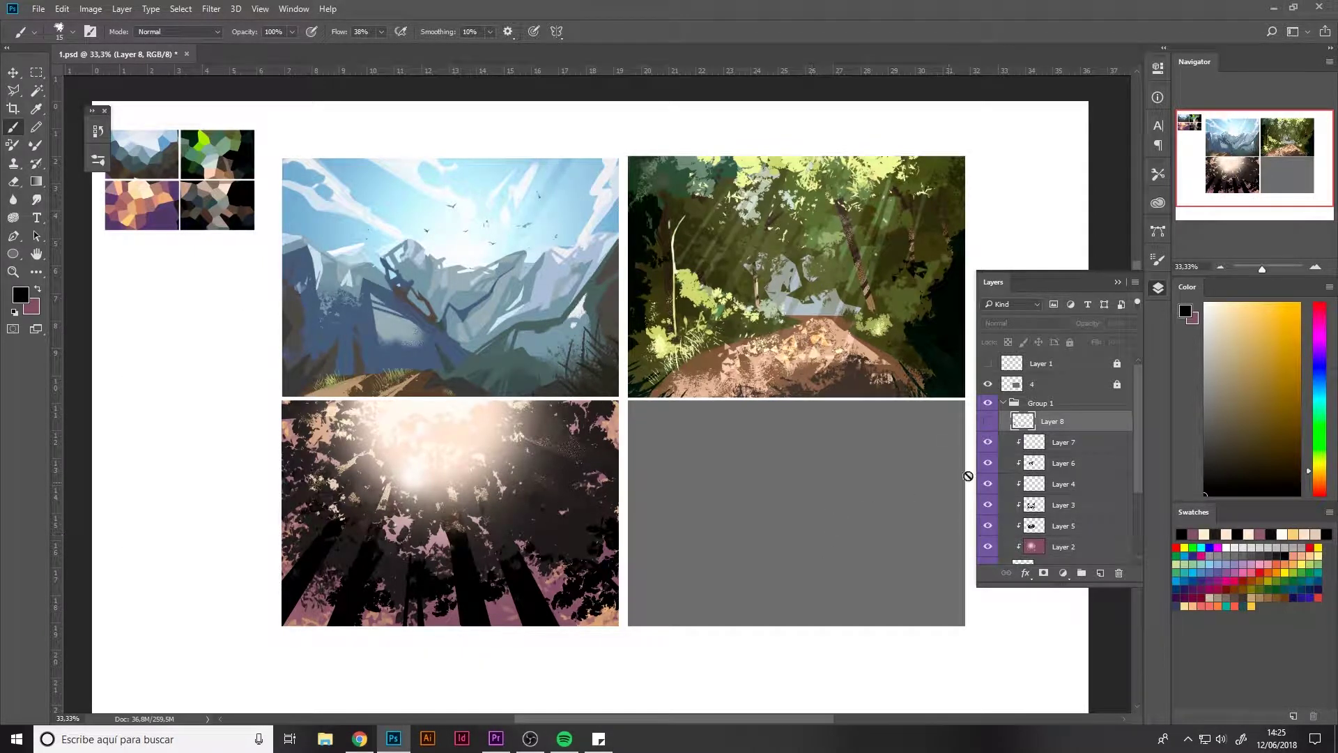
pyautogui.click(1009, 406)
pyautogui.click(1003, 403)
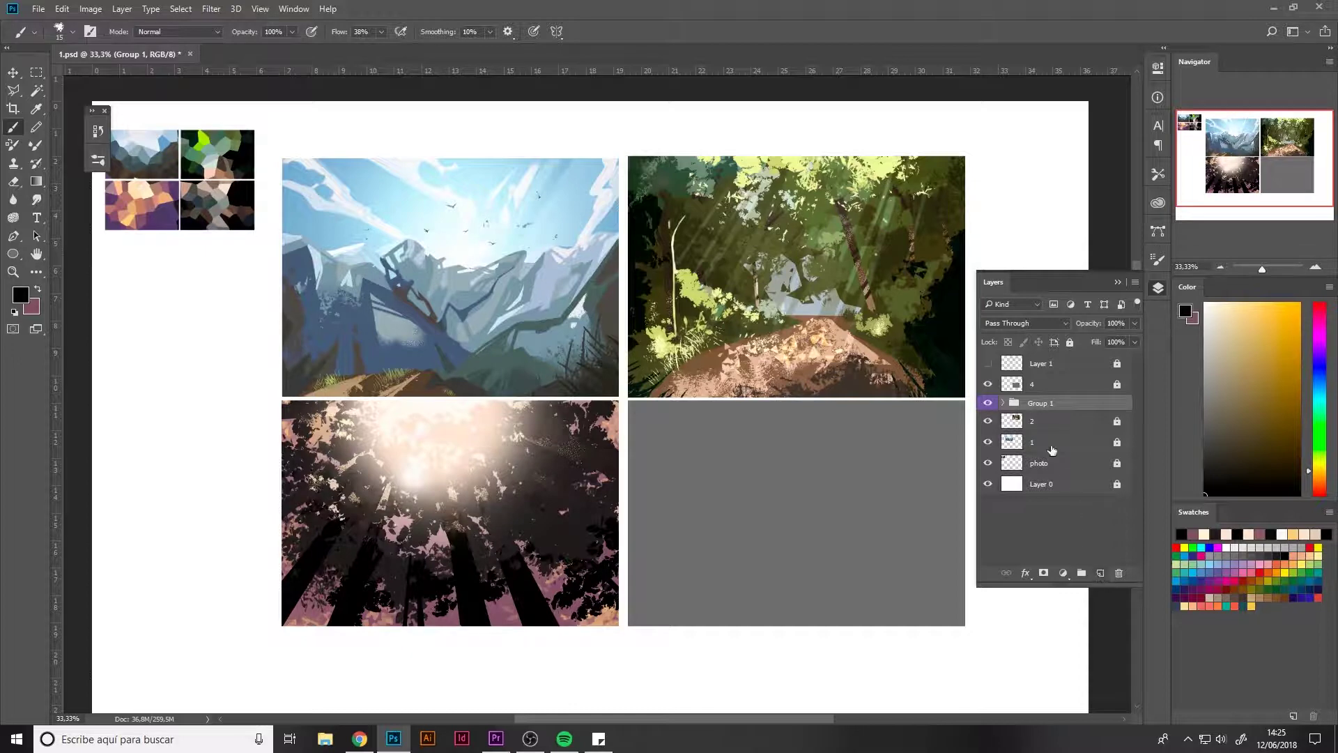
# Step: Duplicate layer 4, the grey fourth panel, and unlock the original layer
pyautogui.moveTo(1053, 385); pyautogui.dragTo(1054, 407)
pyautogui.hotkey('ctrl', 'j')
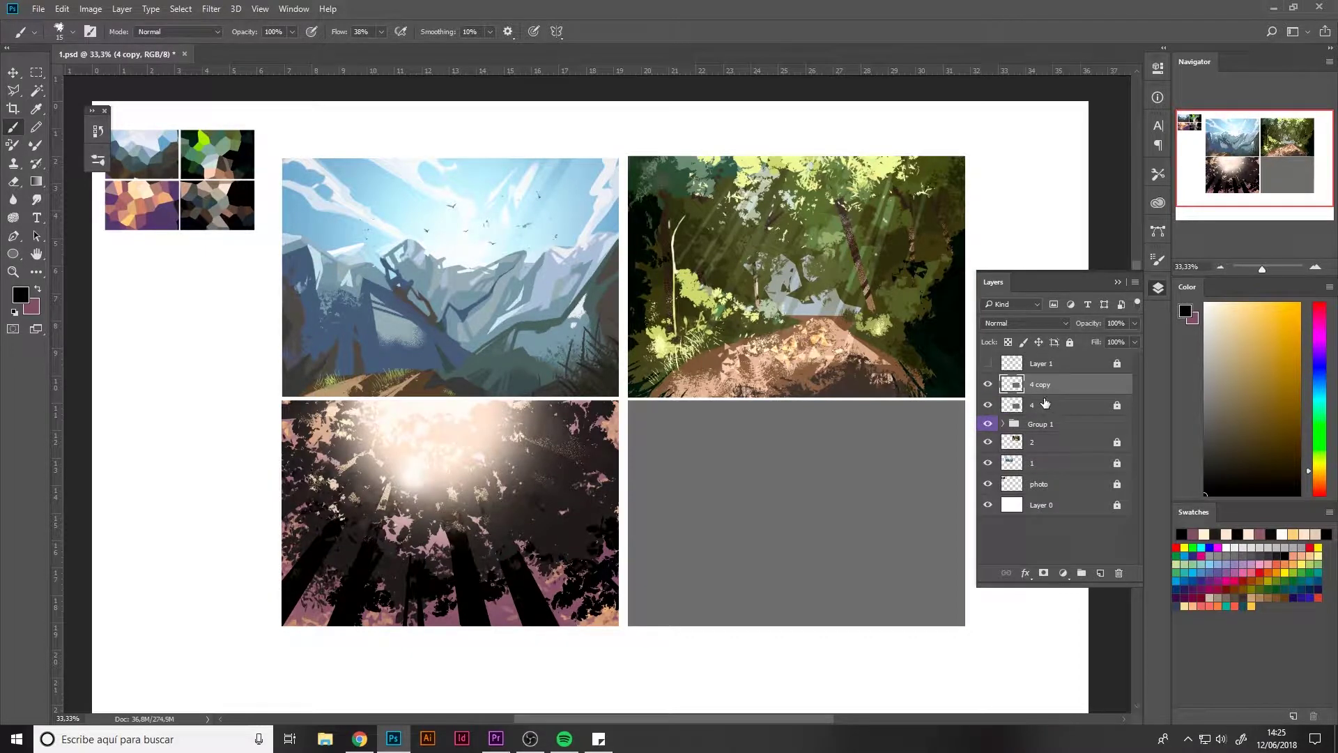
pyautogui.click(1047, 403)
pyautogui.click(1071, 343)
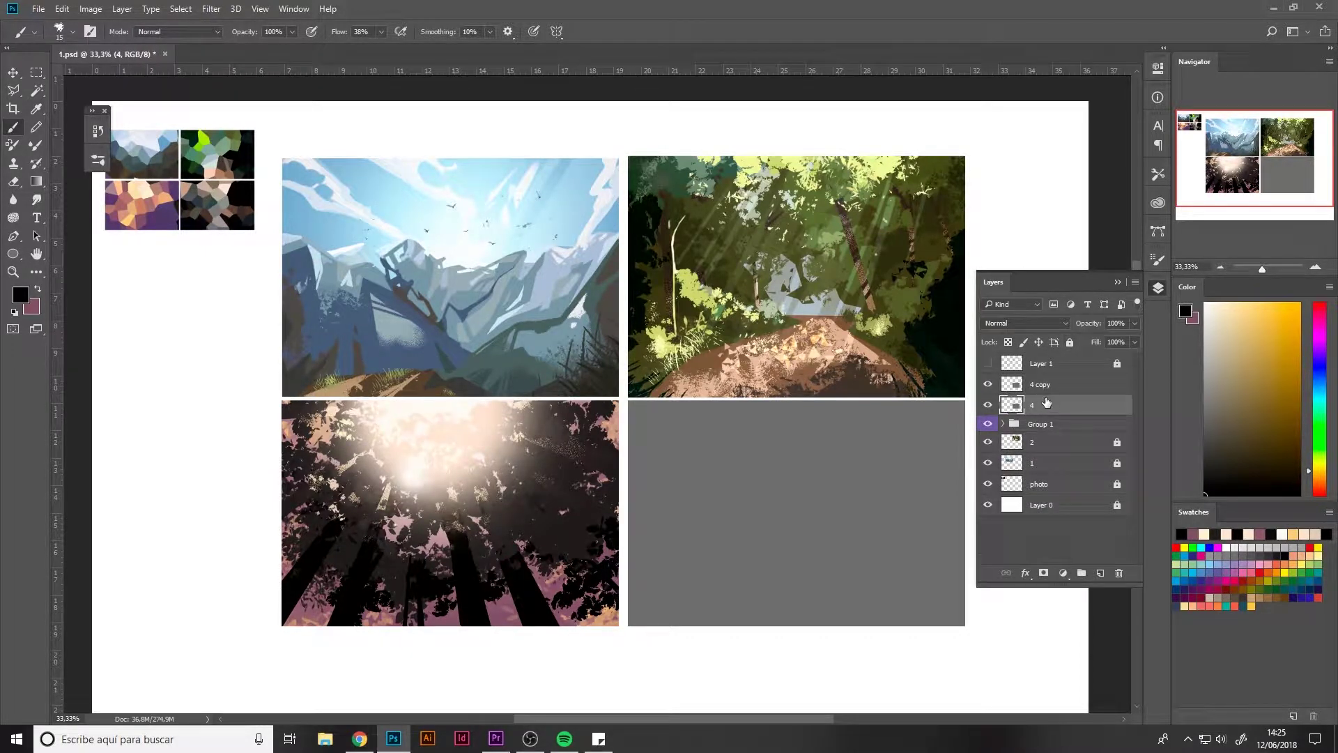
# Step: Lock and hide the original layer 4, and make 4 copy the active layer
pyautogui.click(1071, 342)
pyautogui.click(988, 404)
pyautogui.click(1058, 396)
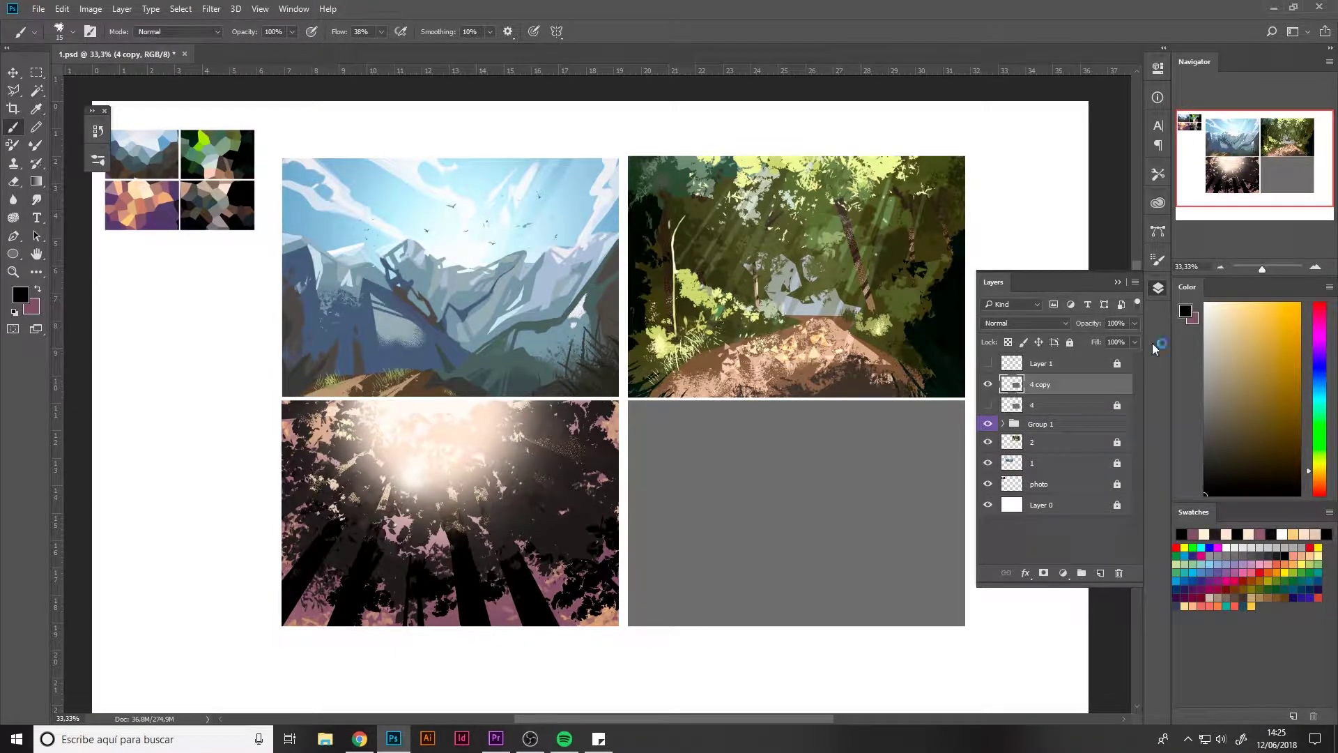
pyautogui.click(1158, 288)
# Step: Select the whole grey area of the fourth panel with the Magic Wand
pyautogui.hscroll(3, 601, 463)
pyautogui.press('w')
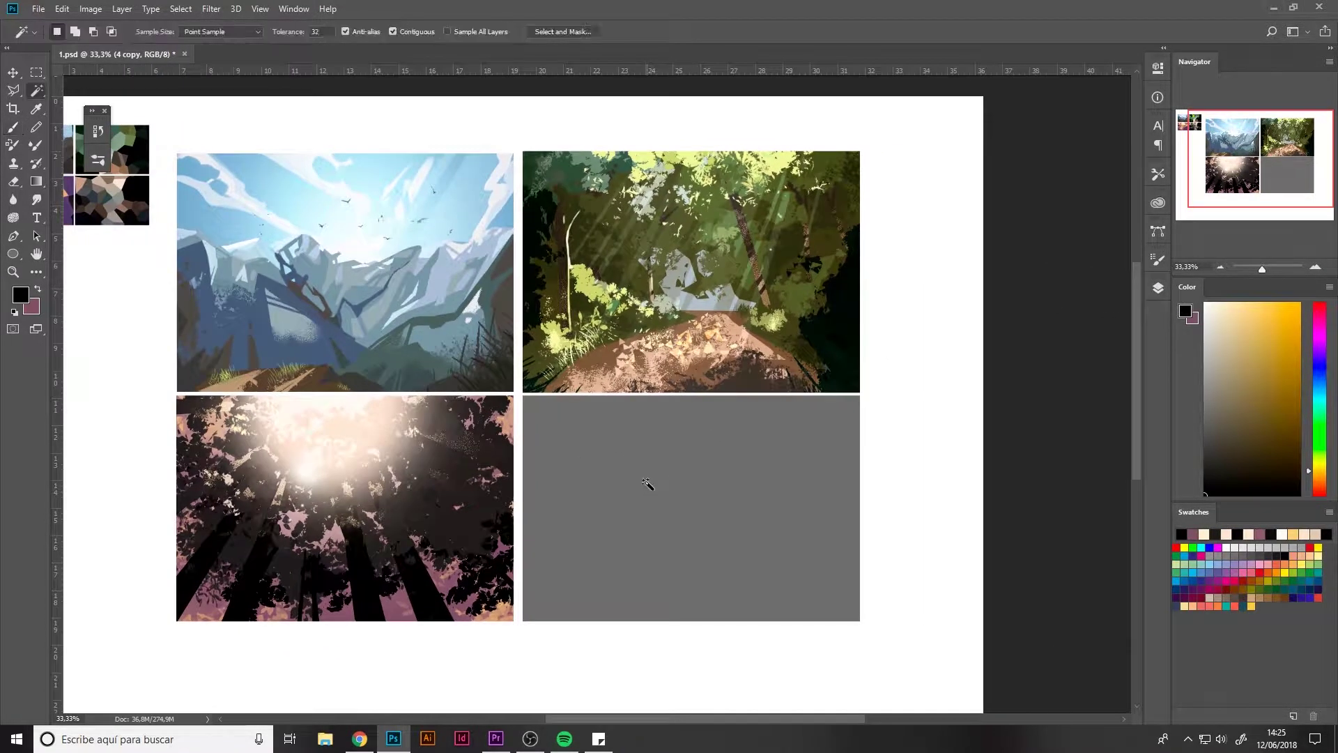
pyautogui.hscroll(-2, 621, 469)
pyautogui.scroll(1, 621, 469)
pyautogui.click(646, 457)
# Step: Fill the selected panel with a radial gradient from white at its upper centre to mauve sampled from the third thumbnail
pyautogui.press('i')
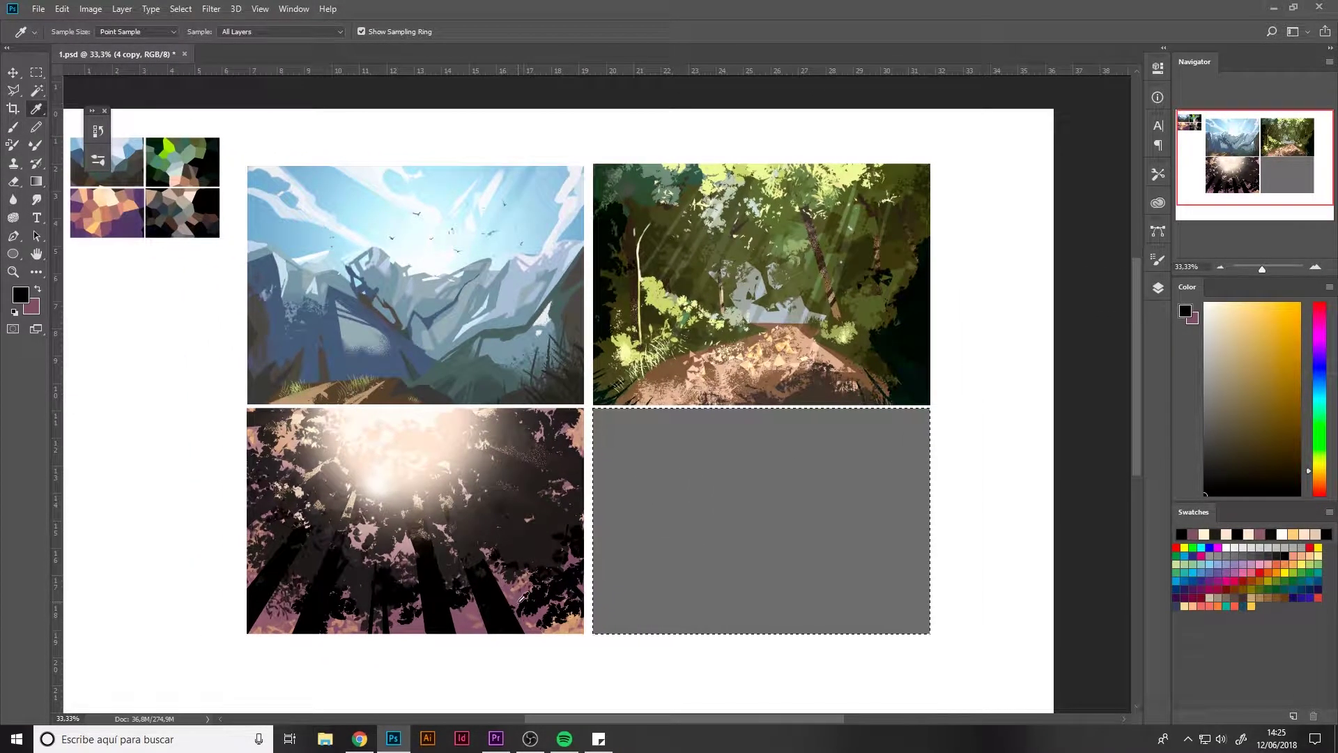
pyautogui.click(514, 582)
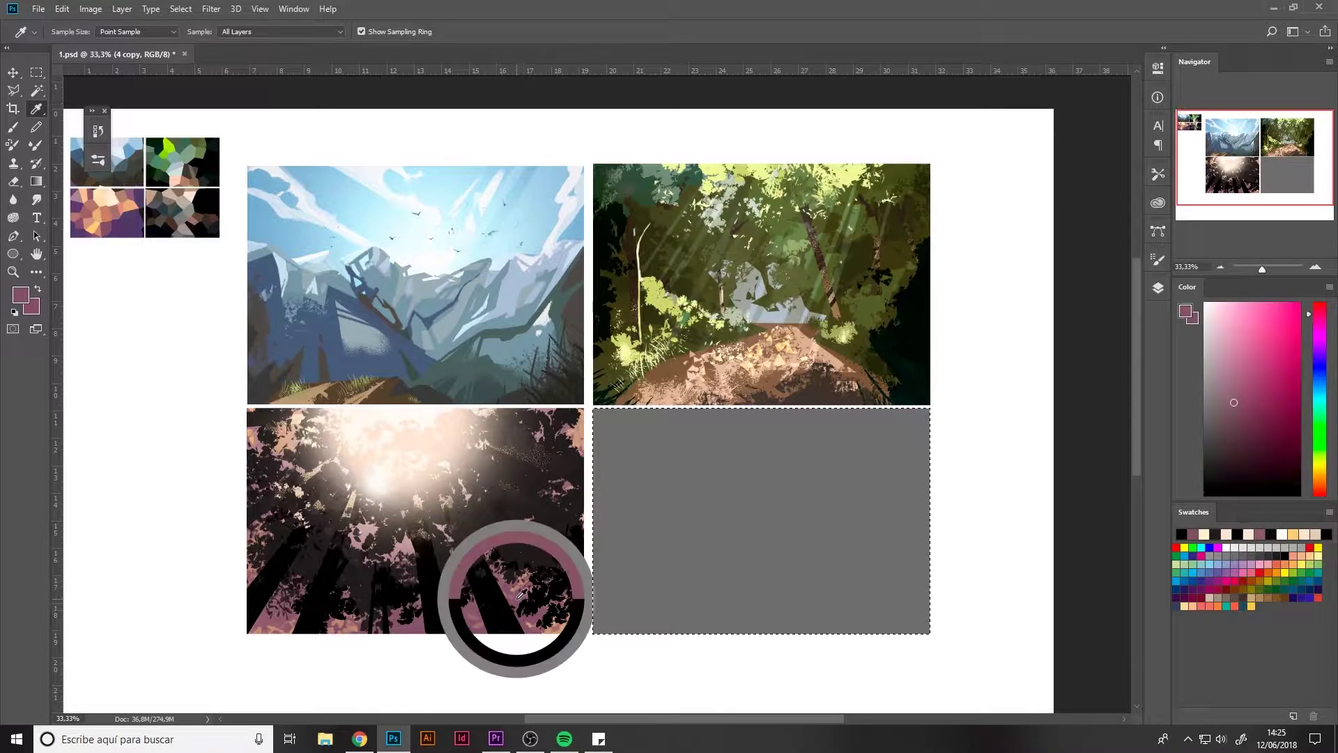
pyautogui.click(38, 289)
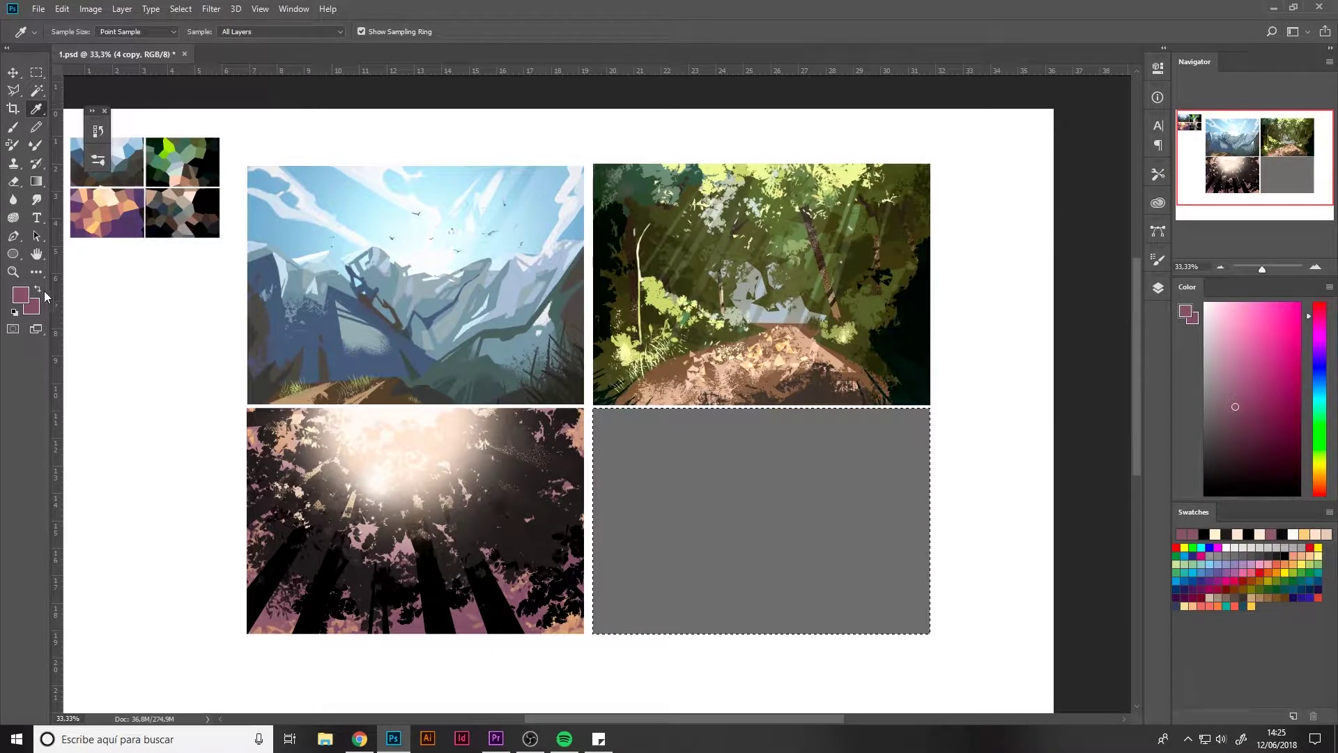
pyautogui.click(406, 405)
pyautogui.click(36, 181)
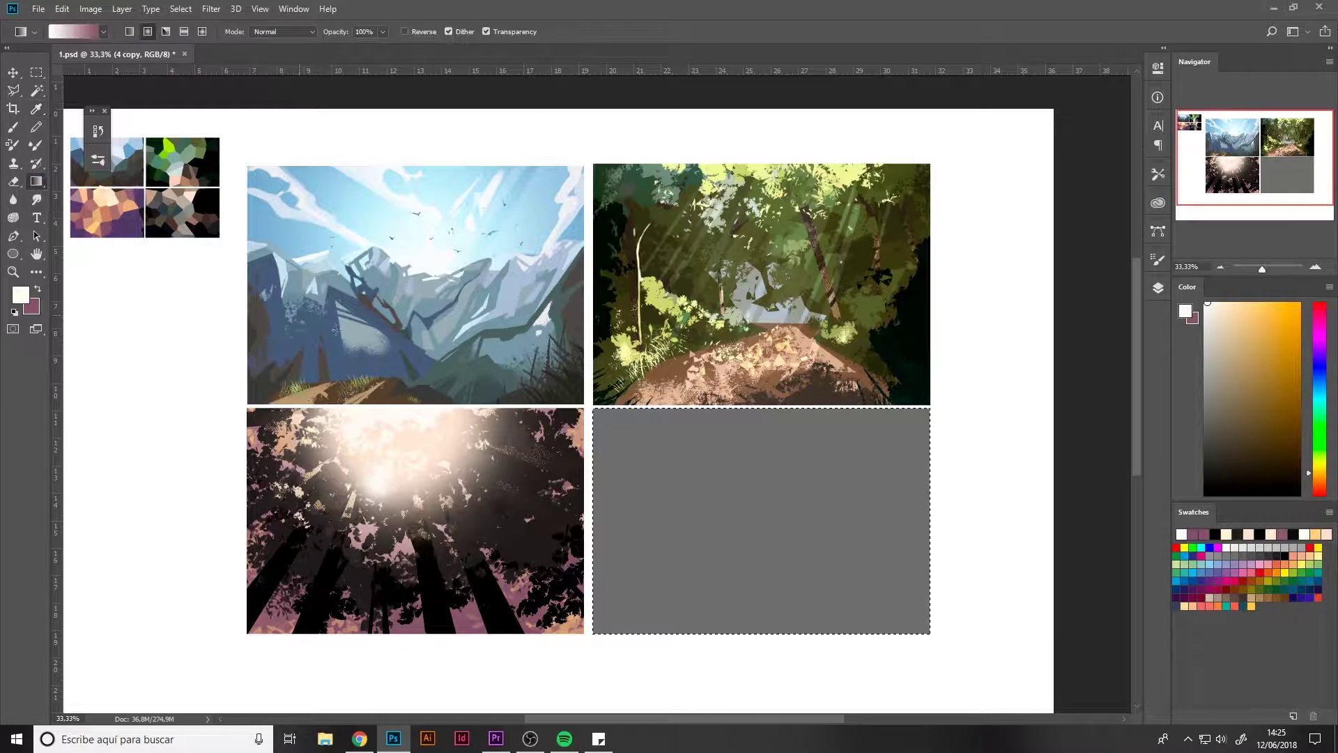
pyautogui.moveTo(759, 418); pyautogui.dragTo(752, 558)
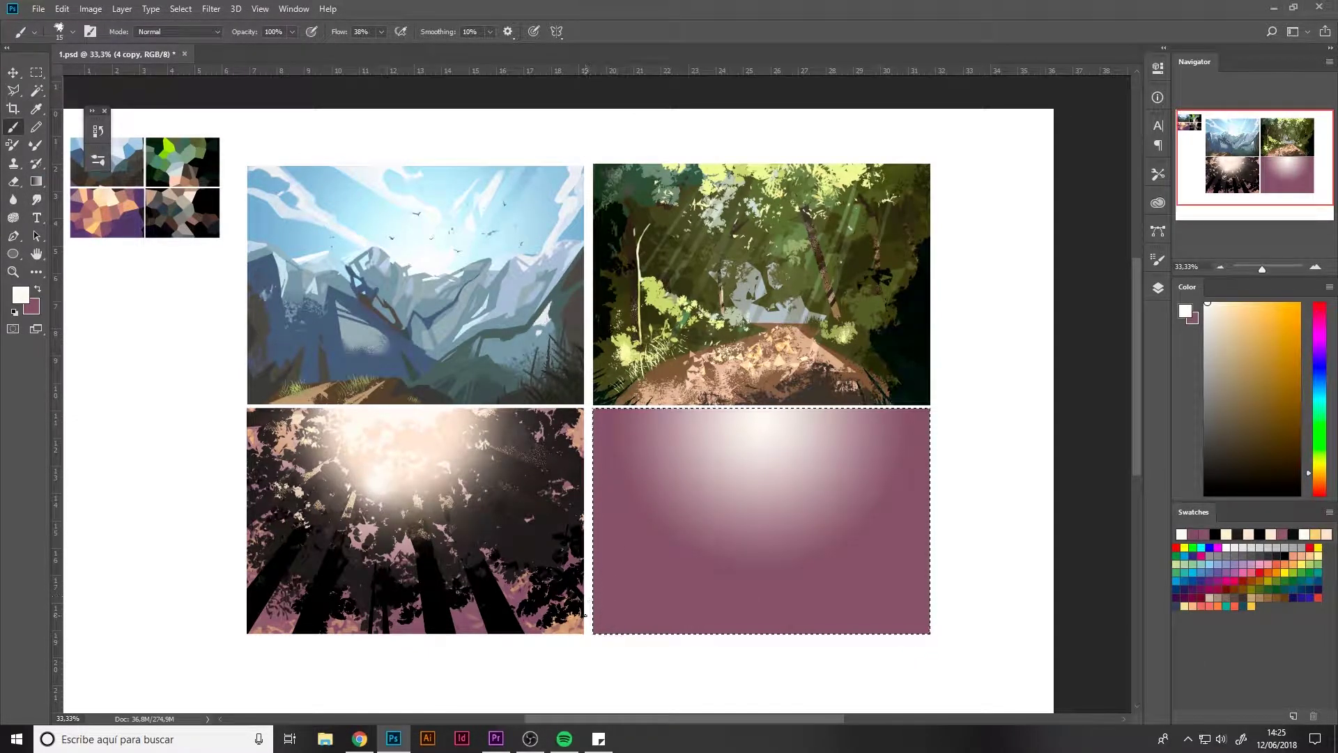
# Step: Clear the selection, sample the orange-brown from the third thumbnail's lower corner and brighten the foreground colour to e1ac87
pyautogui.press('i')
pyautogui.click(578, 619)
pyautogui.hotkey('ctrl', 'd')
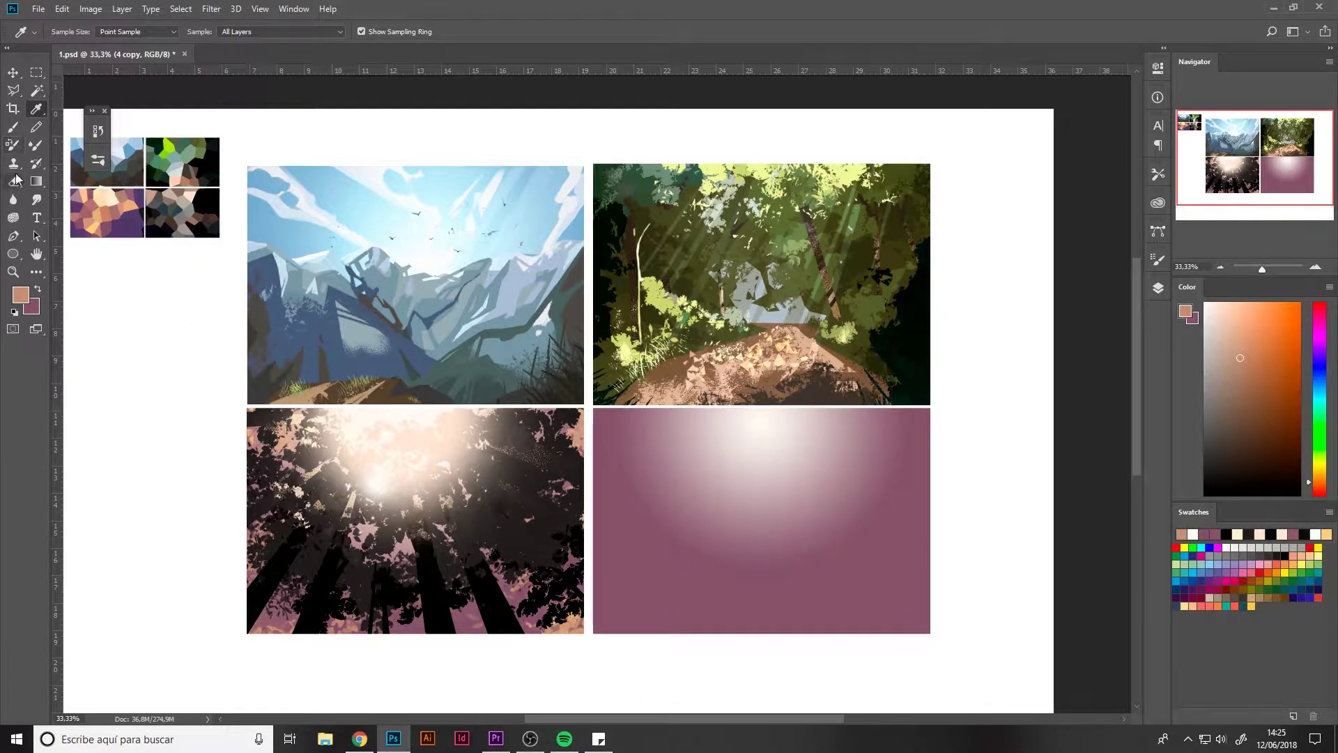
pyautogui.click(20, 294)
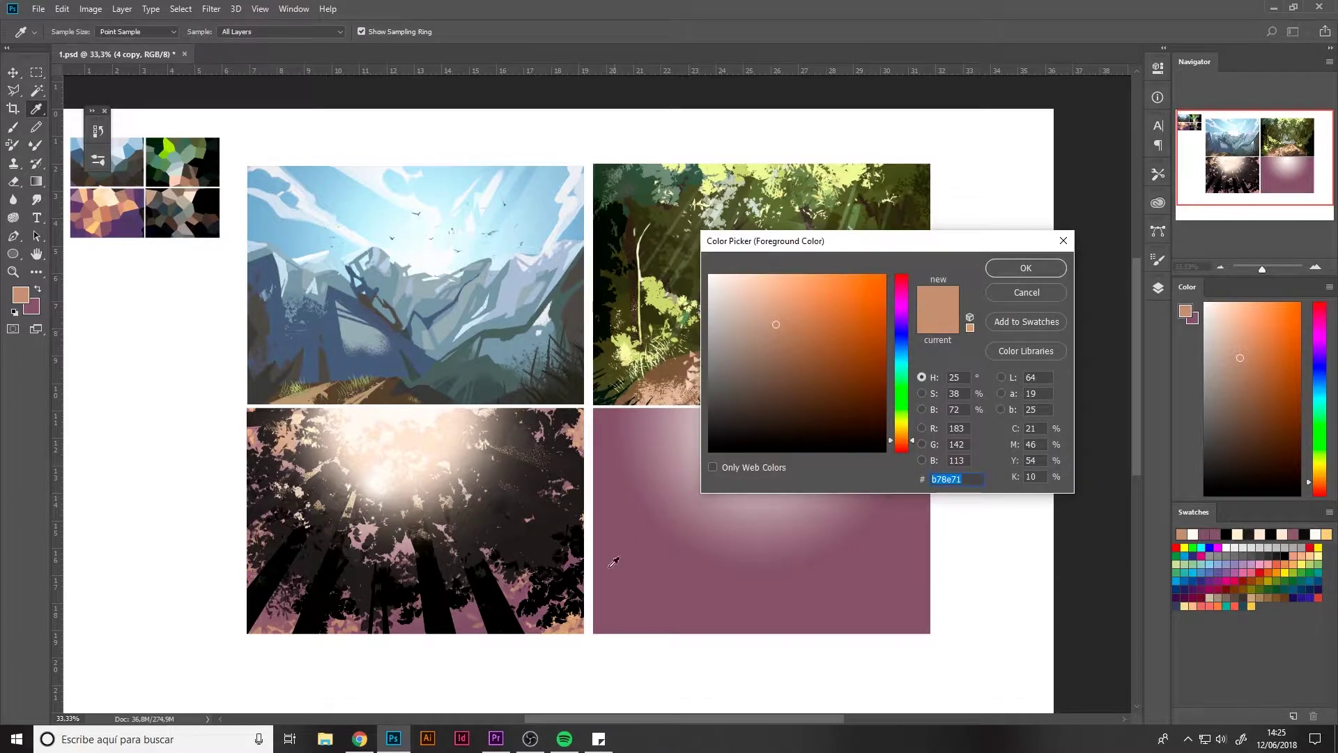
pyautogui.click(729, 328)
pyautogui.click(779, 295)
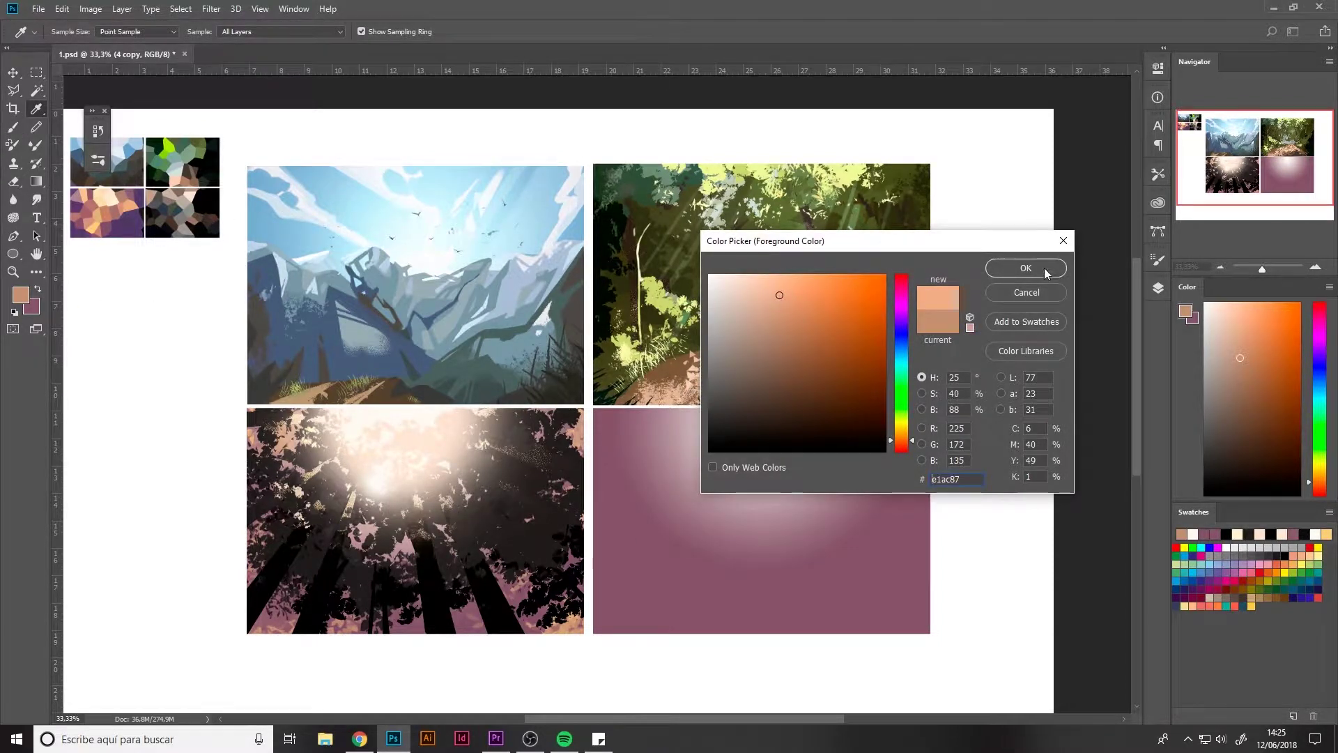
pyautogui.click(1046, 273)
# Step: Choose a leafy foliage brush from Kyle's Concept Brushes at 300 px
pyautogui.press('b')
pyautogui.click(98, 159)
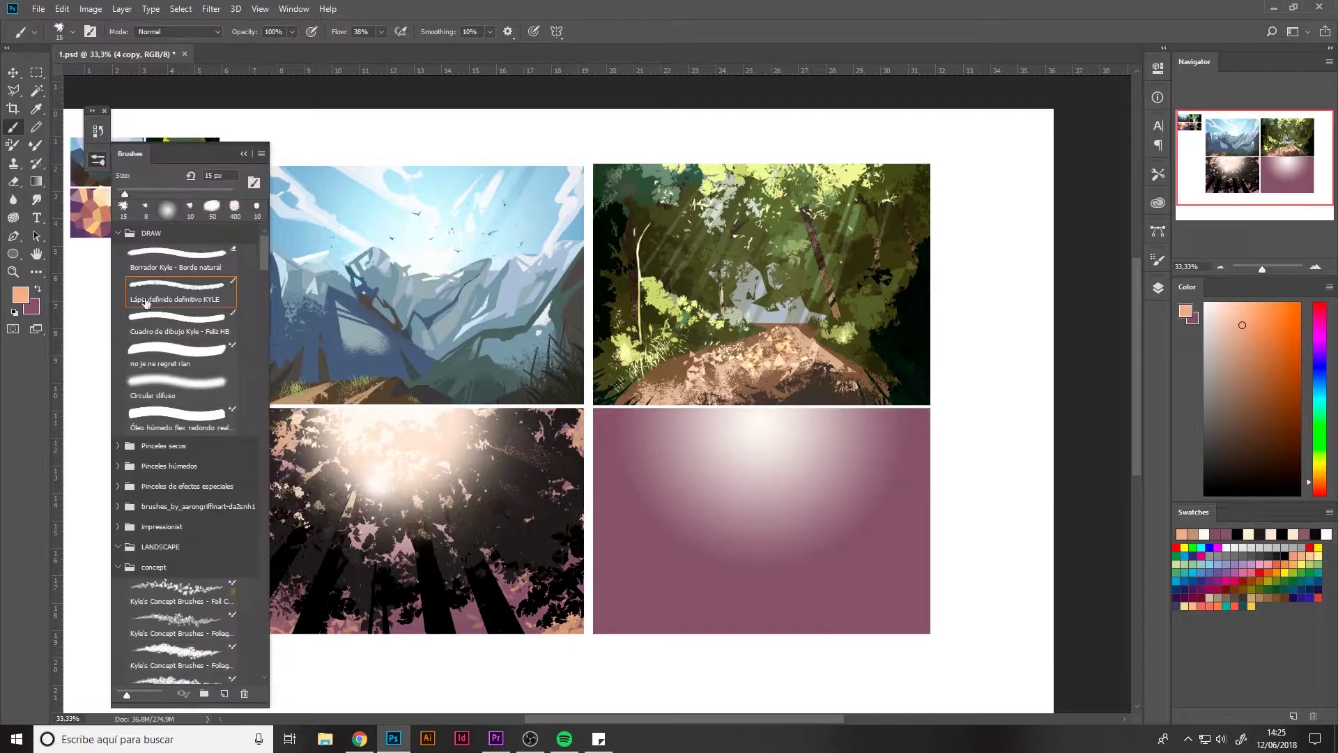
pyautogui.moveTo(264, 252)
pyautogui.mouseDown()
pyautogui.moveTo(265, 538)
pyautogui.moveTo(246, 656)
pyautogui.moveTo(243, 516)
pyautogui.mouseUp()
pyautogui.scroll(10, 242, 507)
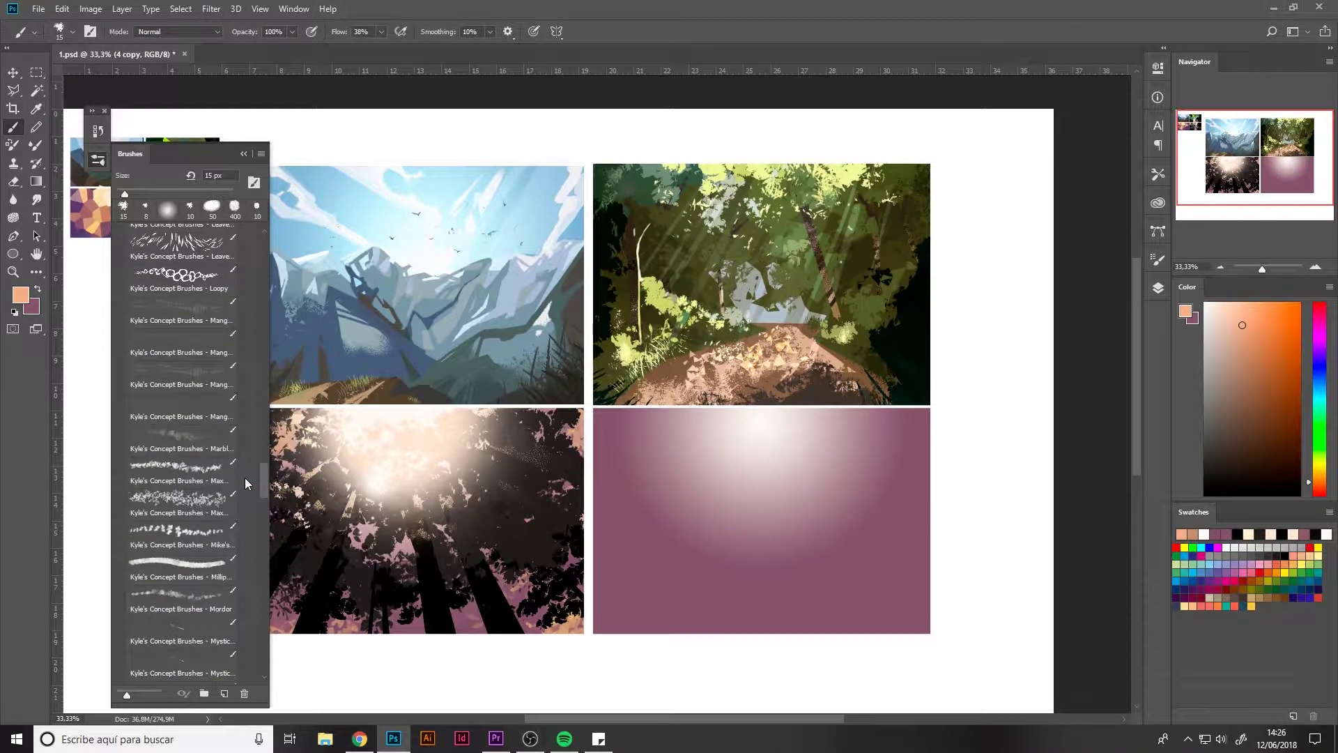
pyautogui.scroll(2, 245, 477)
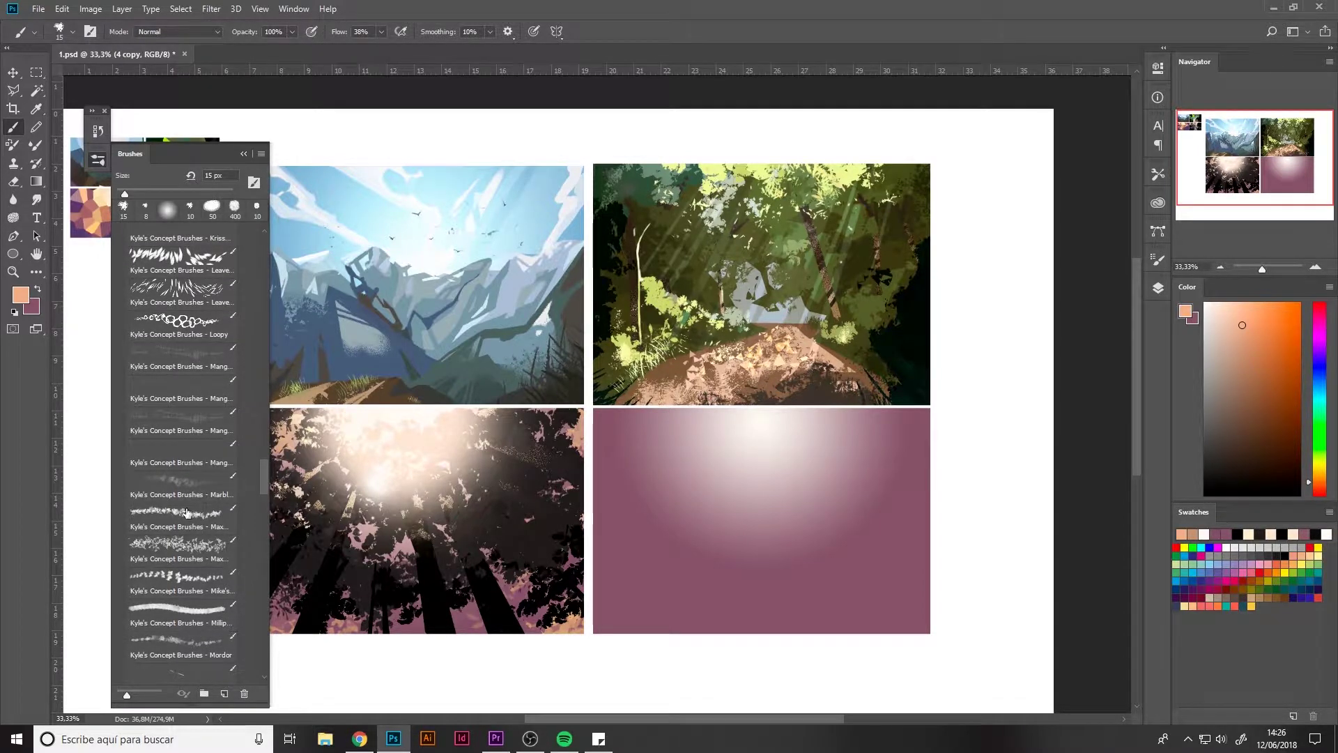
pyautogui.click(187, 514)
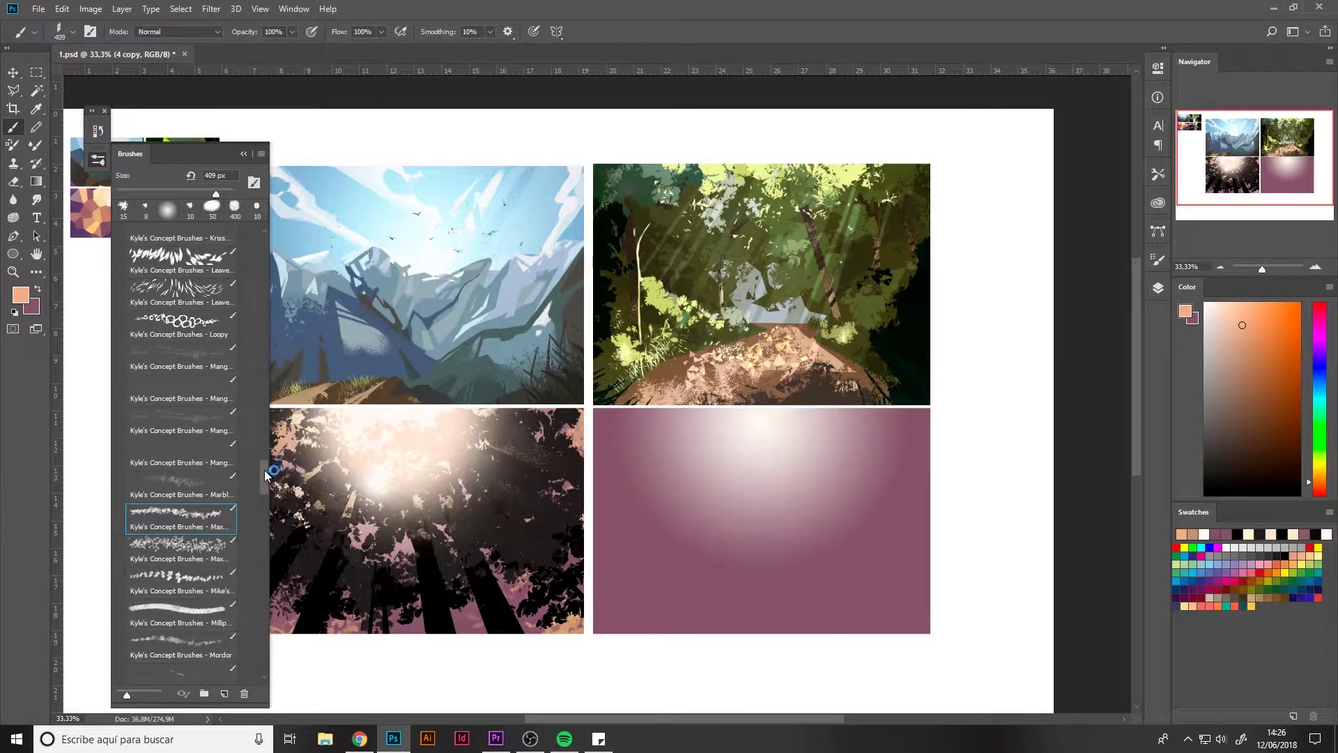
pyautogui.moveTo(265, 476); pyautogui.dragTo(267, 423)
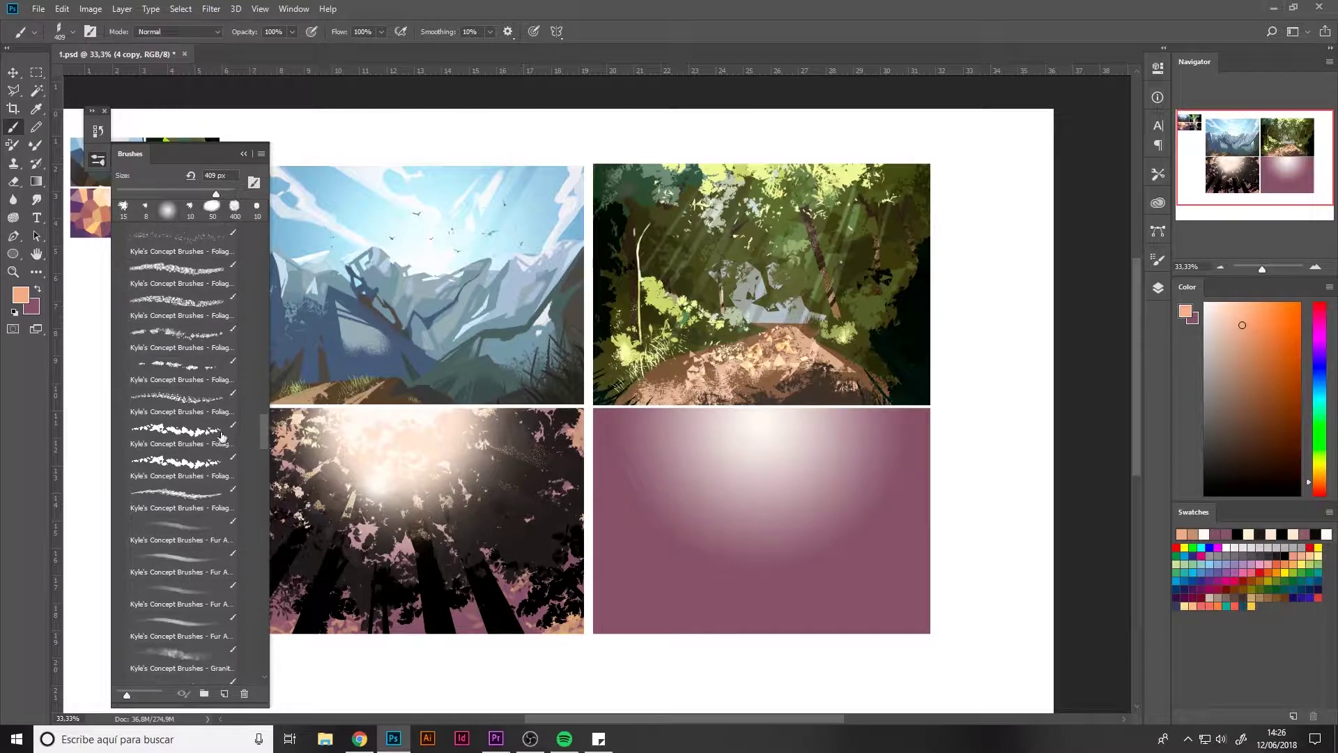
pyautogui.click(222, 437)
pyautogui.moveTo(845, 564)
pyautogui.mouseDown()
pyautogui.moveTo(878, 584)
pyautogui.moveTo(875, 612)
pyautogui.moveTo(942, 596)
pyautogui.mouseUp()
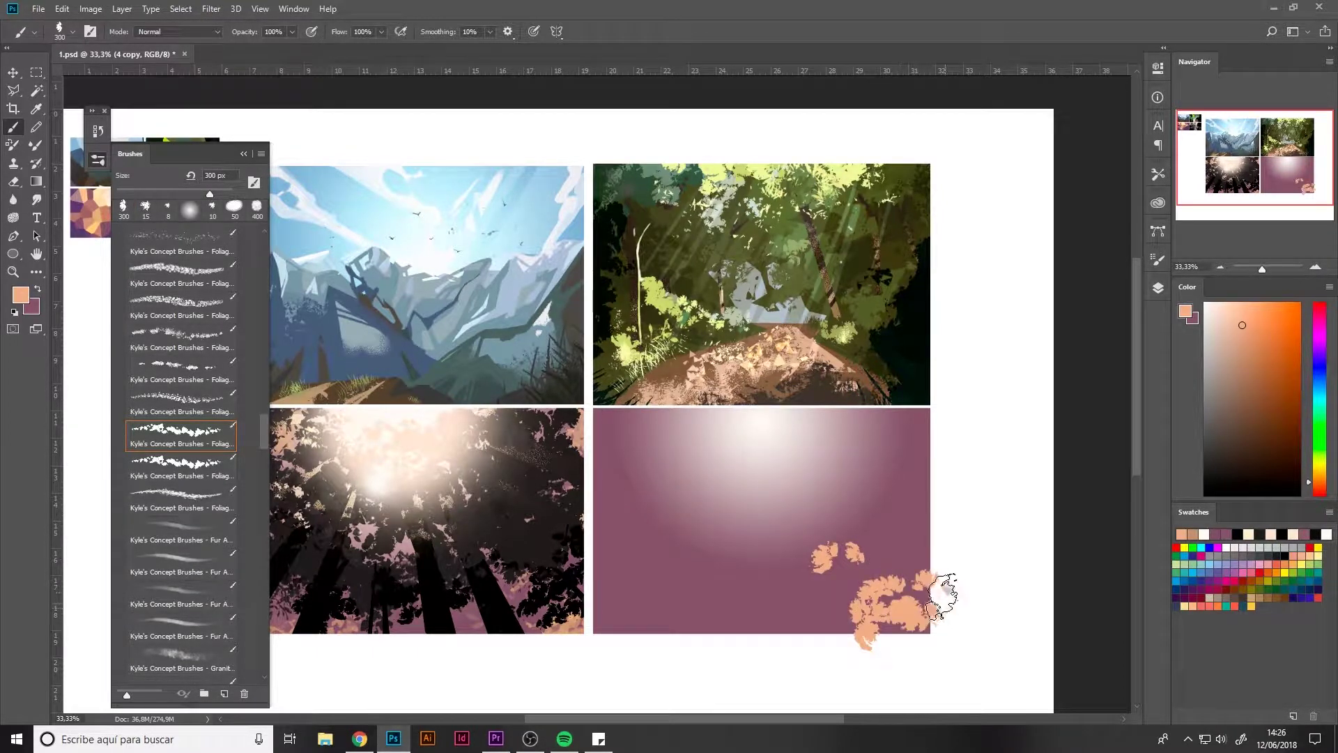
pyautogui.click(1159, 288)
pyautogui.hotkey('ctrl', 'alt', 'z')
pyautogui.hotkey('ctrl', 'alt', 'z')
pyautogui.hotkey('ctrl', 'alt', 'z')
pyautogui.hotkey('ctrl', 'alt', 'z')
pyautogui.hotkey('ctrl', 'alt', 'z')
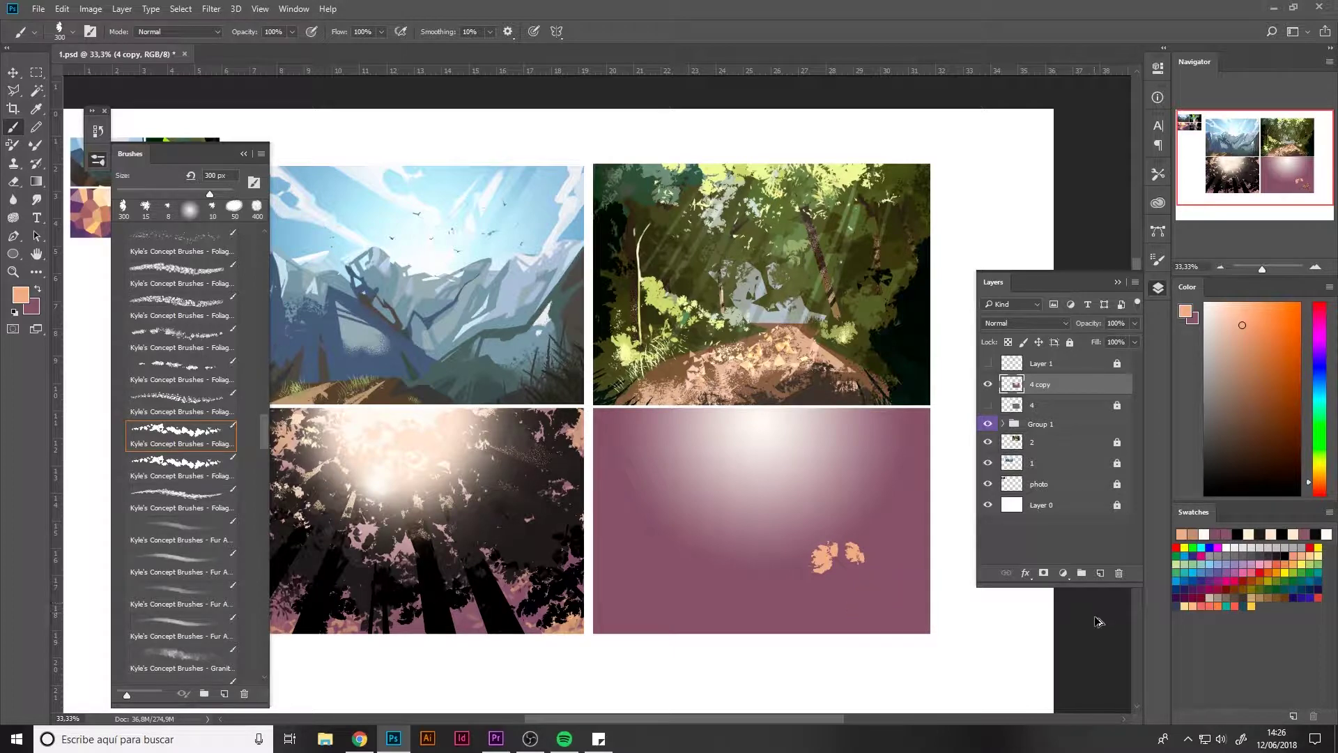
pyautogui.hotkey('ctrl', 'alt', 'z')
pyautogui.hotkey('ctrl', 'alt', 'z')
# Step: Add a new layer above 4 copy, clip it to 4 copy and clear the selection
pyautogui.click(1101, 573)
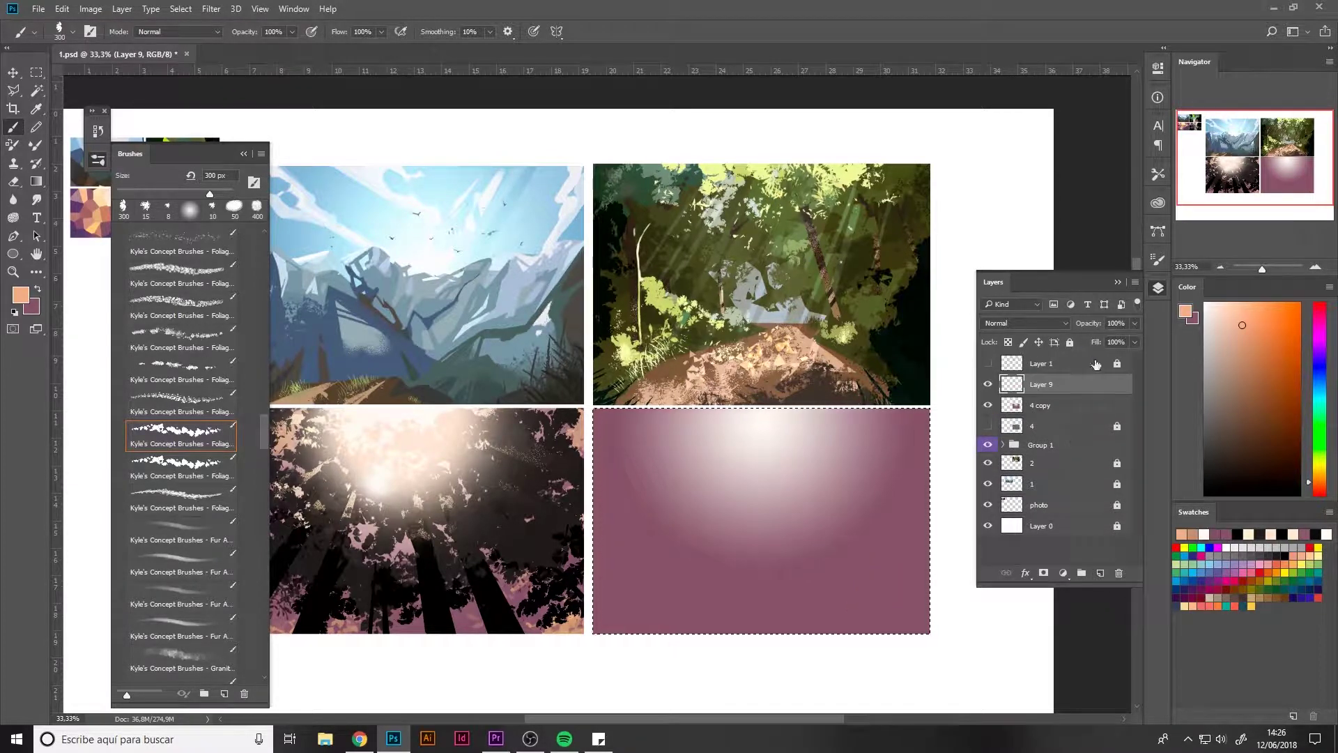
pyautogui.keyDown('alt'); pyautogui.click(1066, 395); pyautogui.keyUp('alt')
pyautogui.hotkey('ctrl', 'd')
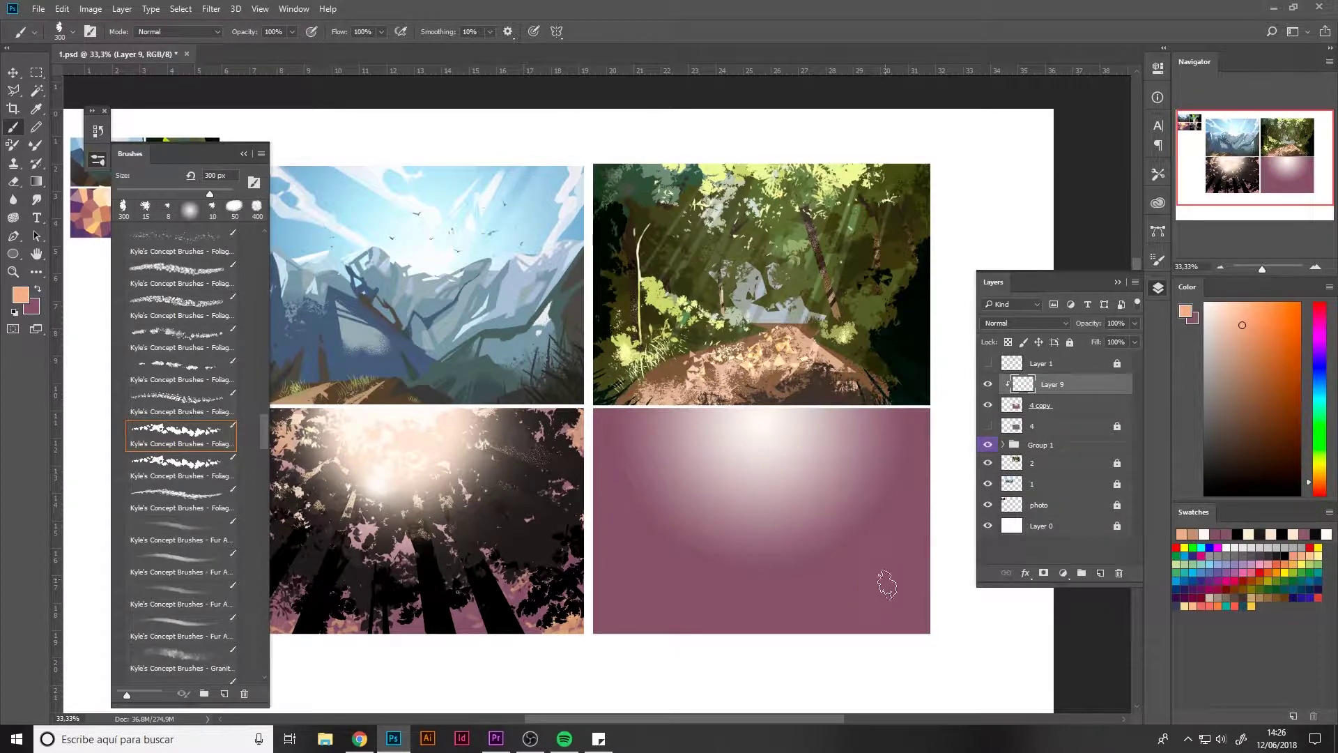
# Step: Paint peach foliage clumps in both lower corners of the fourth panel, enlarging the brush to 600 px and breaking them up with sampled mauve
pyautogui.moveTo(888, 584)
pyautogui.mouseDown()
pyautogui.moveTo(870, 622)
pyautogui.moveTo(812, 612)
pyautogui.moveTo(918, 609)
pyautogui.moveTo(887, 655)
pyautogui.moveTo(928, 540)
pyautogui.moveTo(878, 621)
pyautogui.moveTo(748, 636)
pyautogui.moveTo(617, 625)
pyautogui.moveTo(601, 526)
pyautogui.moveTo(586, 605)
pyautogui.moveTo(598, 625)
pyautogui.moveTo(647, 630)
pyautogui.moveTo(595, 505)
pyautogui.moveTo(622, 507)
pyautogui.moveTo(713, 592)
pyautogui.moveTo(624, 569)
pyautogui.mouseUp()
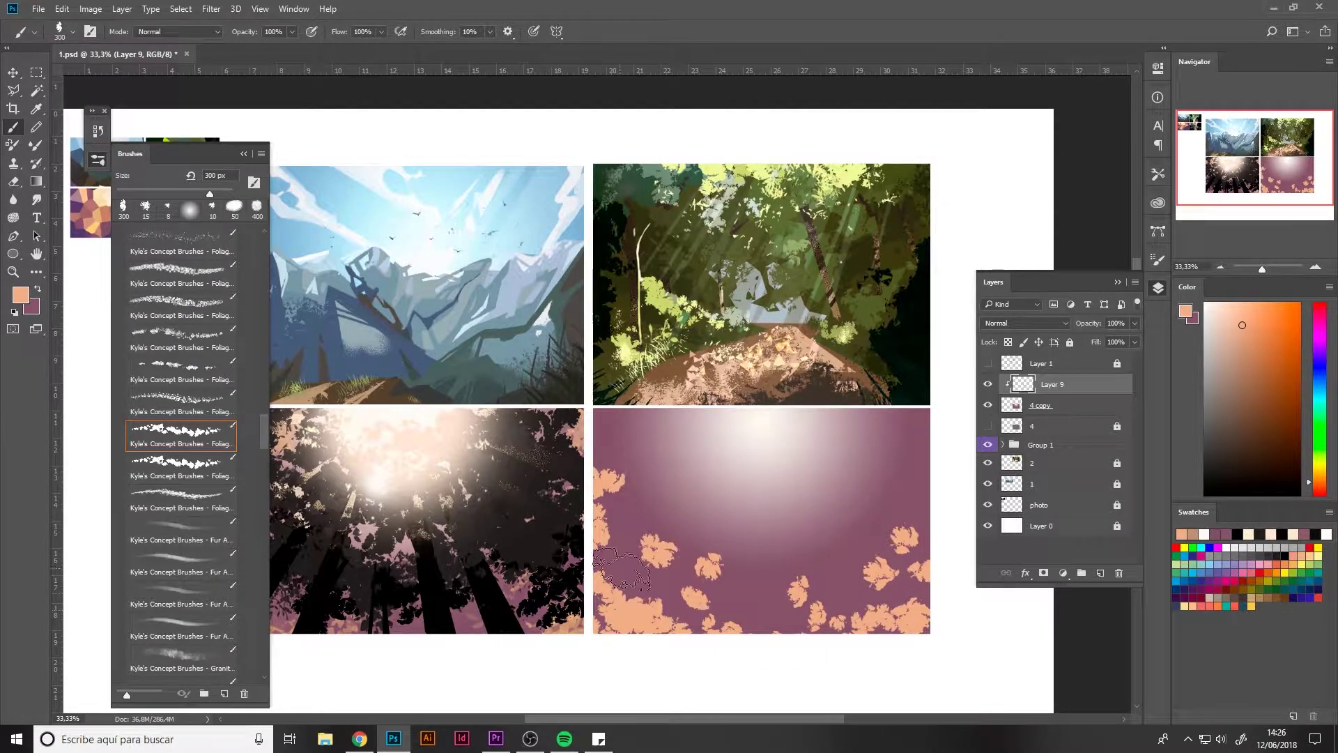
pyautogui.press(']')
pyautogui.press(']')
pyautogui.keyDown('alt'); pyautogui.click(642, 582); pyautogui.keyUp('alt')
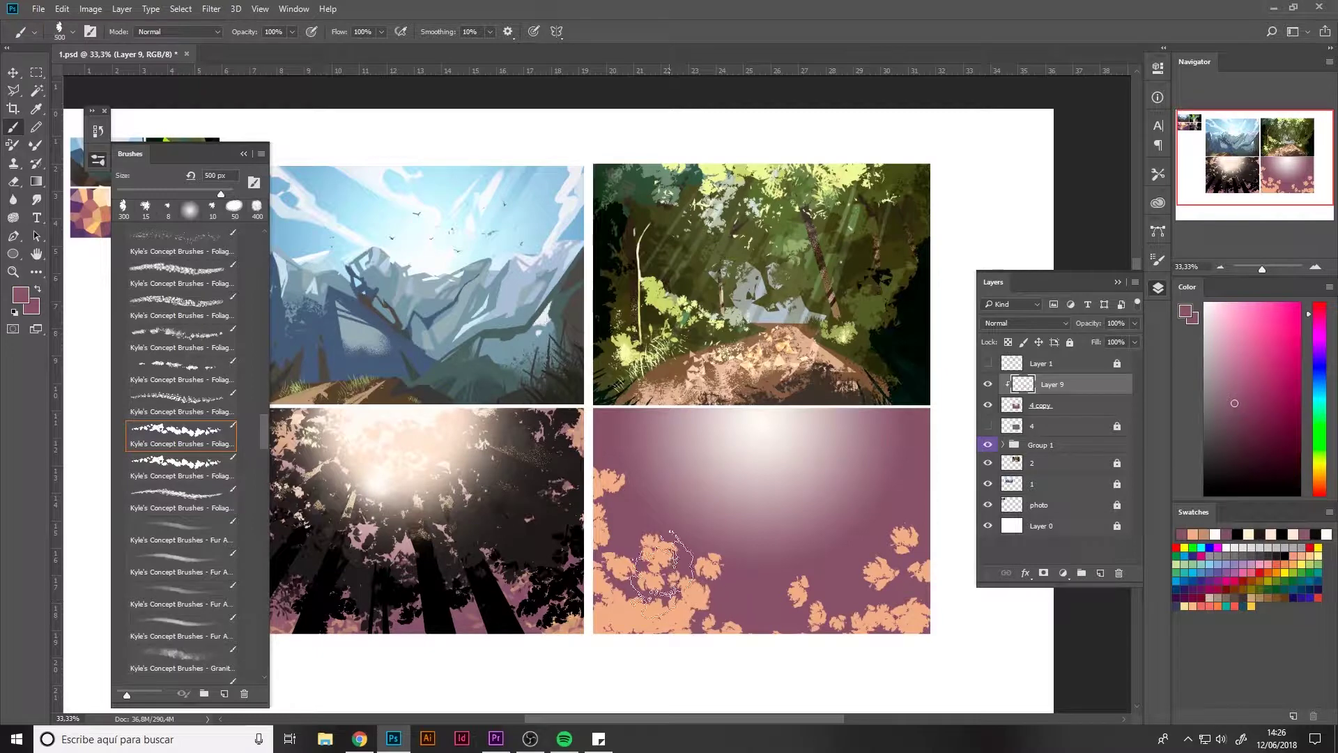
pyautogui.press(']')
pyautogui.moveTo(631, 631)
pyautogui.mouseDown()
pyautogui.moveTo(631, 589)
pyautogui.moveTo(739, 614)
pyautogui.moveTo(637, 540)
pyautogui.mouseUp()
pyautogui.moveTo(858, 617)
pyautogui.mouseDown()
pyautogui.moveTo(868, 537)
pyautogui.moveTo(759, 613)
pyautogui.moveTo(928, 566)
pyautogui.moveTo(837, 598)
pyautogui.mouseUp()
pyautogui.keyDown('alt'); pyautogui.click(906, 607); pyautogui.keyUp('alt')
pyautogui.moveTo(659, 593)
pyautogui.mouseDown()
pyautogui.moveTo(631, 513)
pyautogui.moveTo(601, 551)
pyautogui.mouseUp()
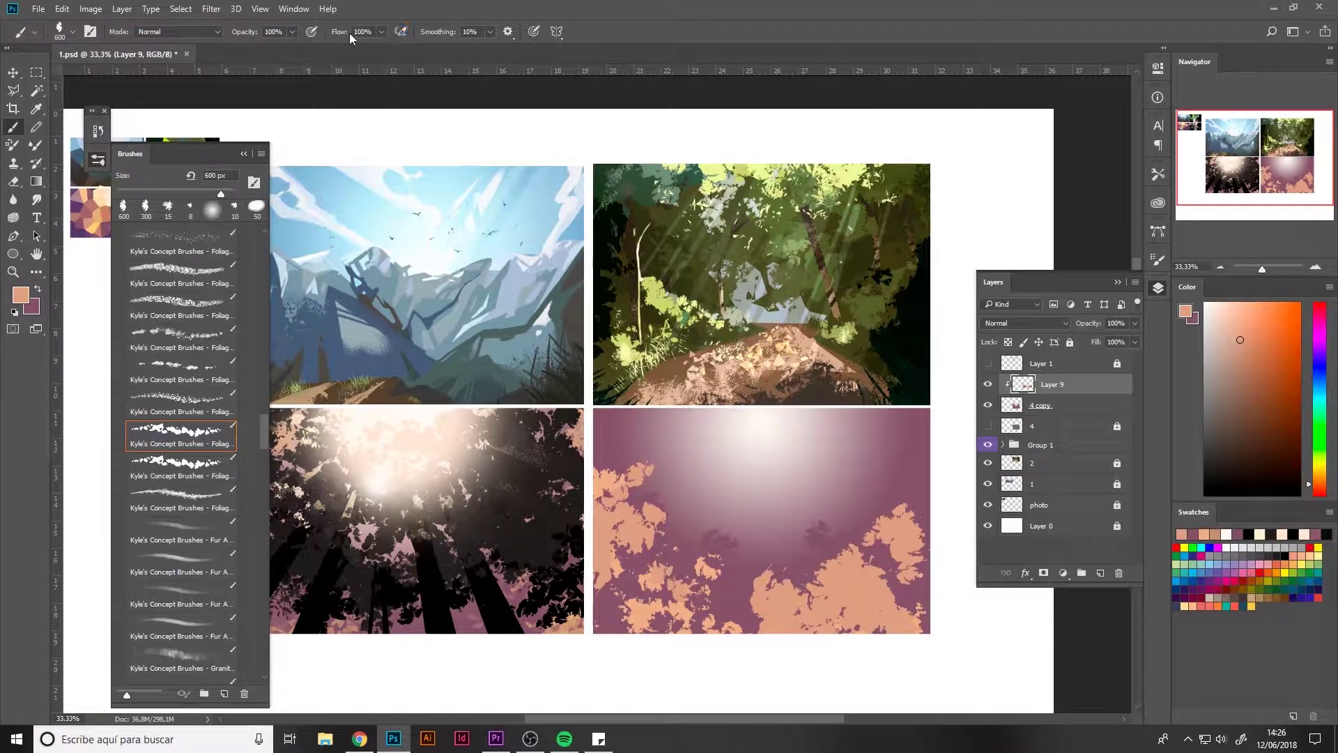
# Step: Carve mauve leaf gaps into the peach foliage on both sides of the panel with the brush flow at 39%
pyautogui.keyDown('alt'); pyautogui.click(608, 599); pyautogui.keyUp('alt')
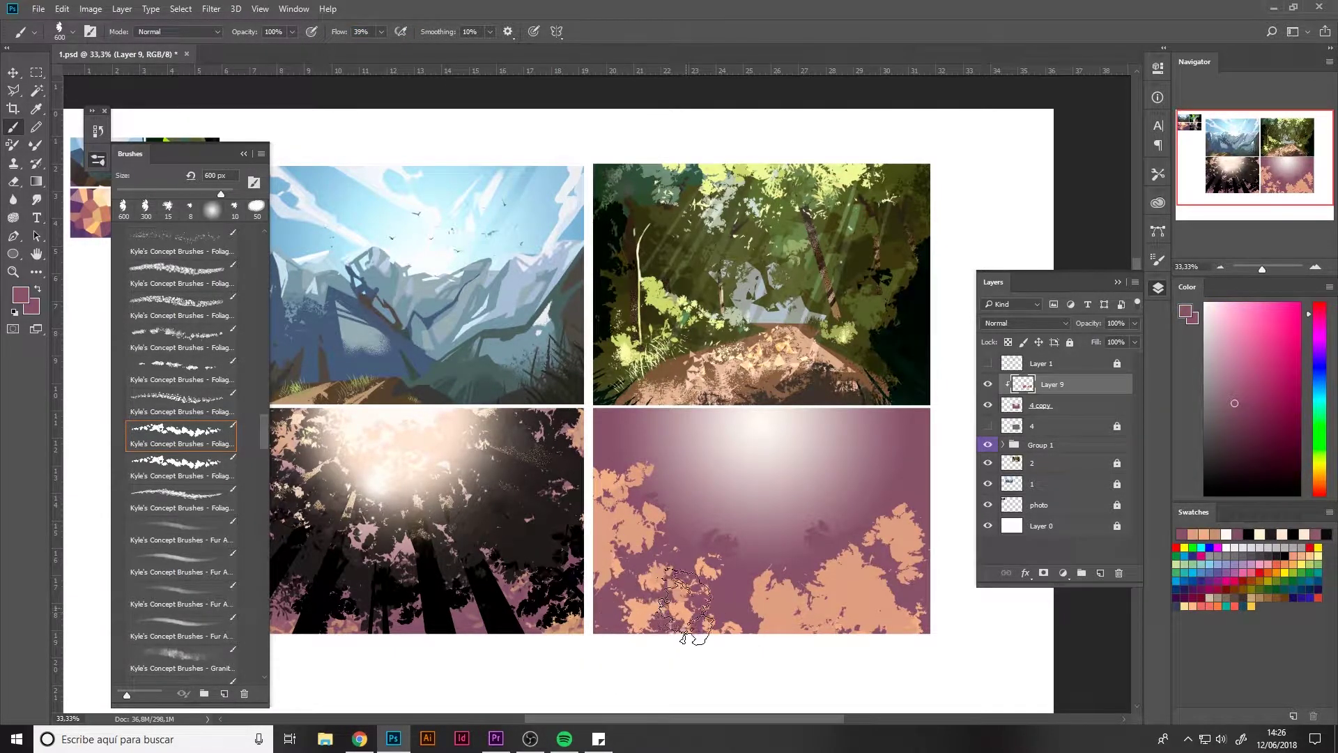
pyautogui.moveTo(835, 615)
pyautogui.mouseDown()
pyautogui.moveTo(848, 583)
pyautogui.moveTo(774, 612)
pyautogui.mouseUp()
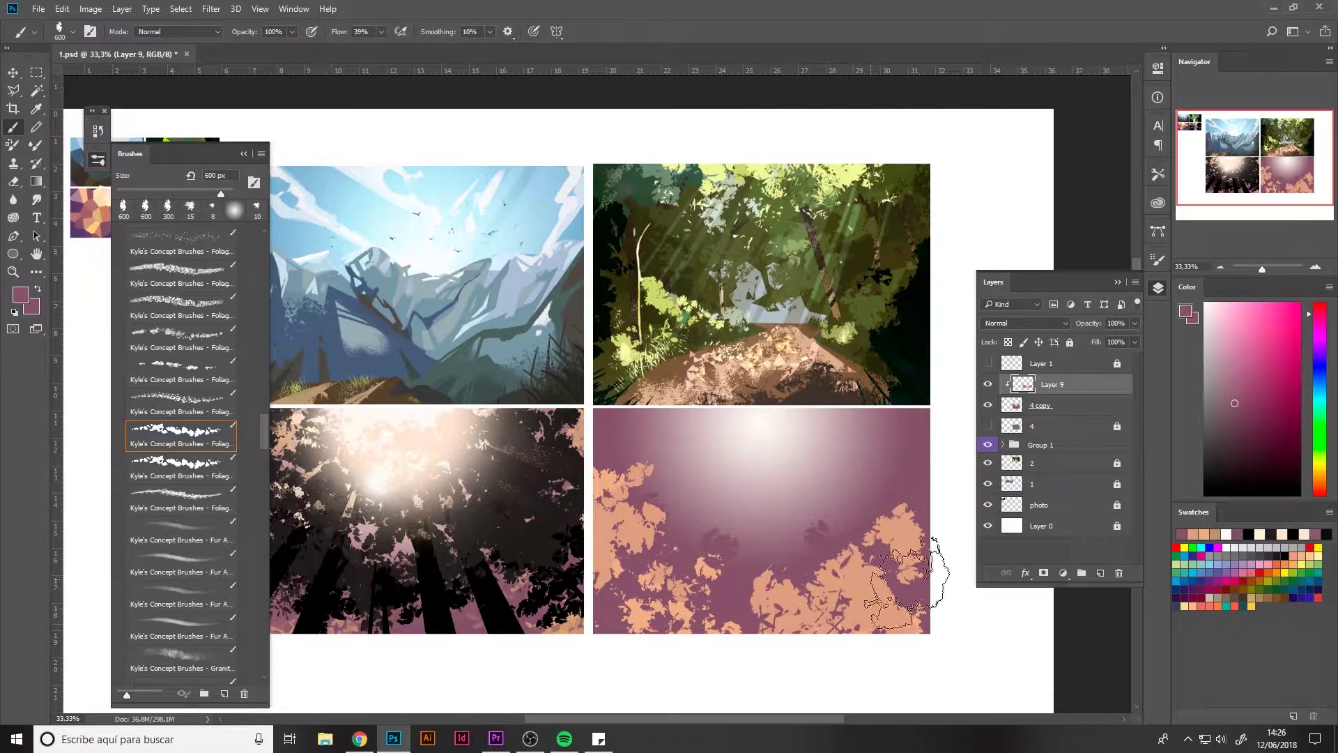
pyautogui.moveTo(920, 571)
pyautogui.mouseDown()
pyautogui.moveTo(891, 600)
pyautogui.moveTo(924, 517)
pyautogui.mouseUp()
pyautogui.moveTo(615, 545)
pyautogui.mouseDown()
pyautogui.moveTo(620, 494)
pyautogui.moveTo(579, 499)
pyautogui.moveTo(627, 547)
pyautogui.moveTo(585, 498)
pyautogui.moveTo(586, 481)
pyautogui.moveTo(617, 544)
pyautogui.moveTo(578, 464)
pyautogui.mouseUp()
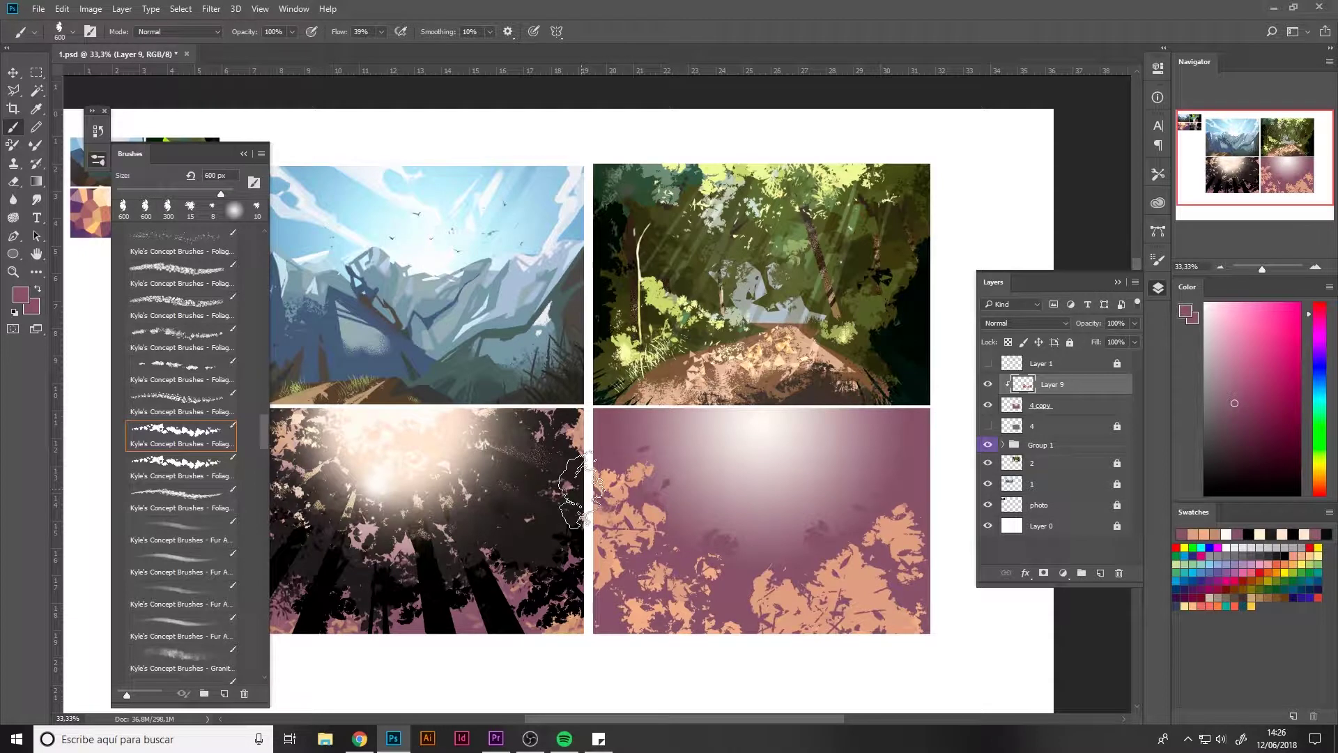
# Step: Add a new layer above Layer 9 and clip it to the fourth panel
pyautogui.press('p')
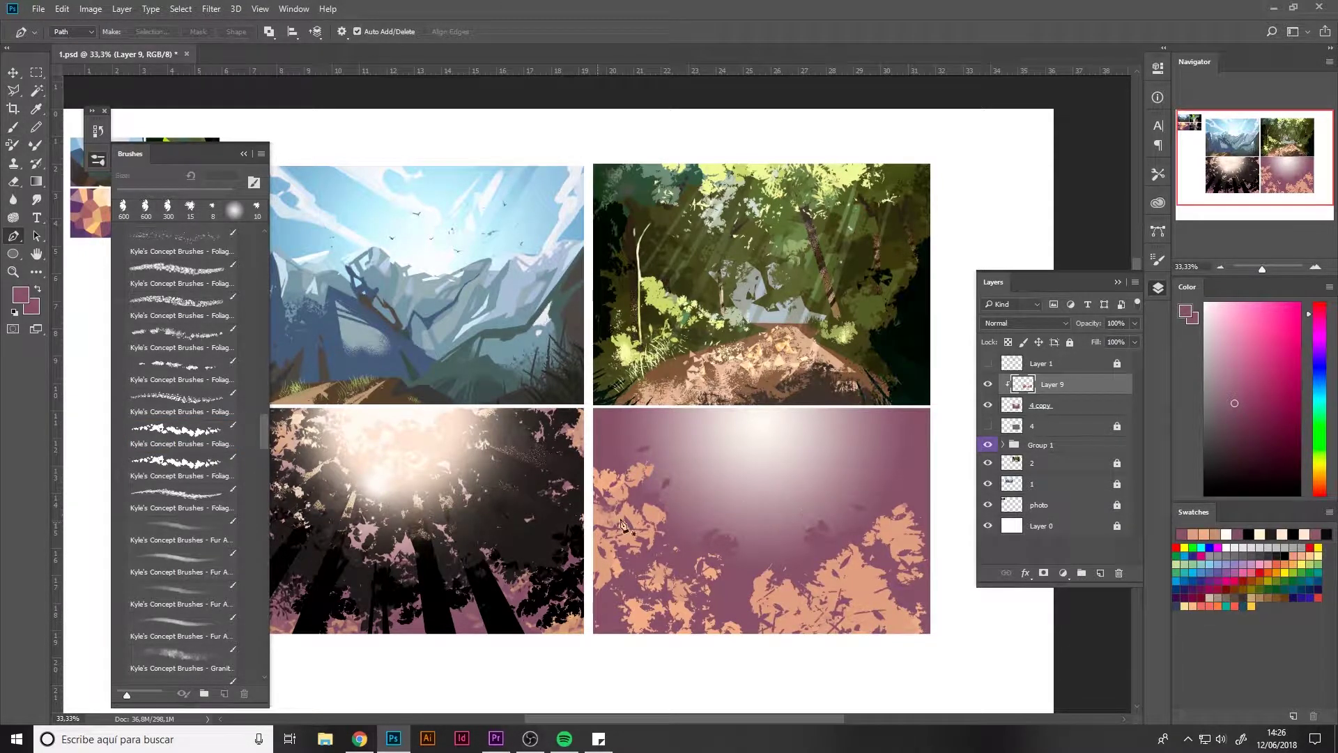
pyautogui.keyDown('alt'); pyautogui.click(1100, 573); pyautogui.keyUp('alt')
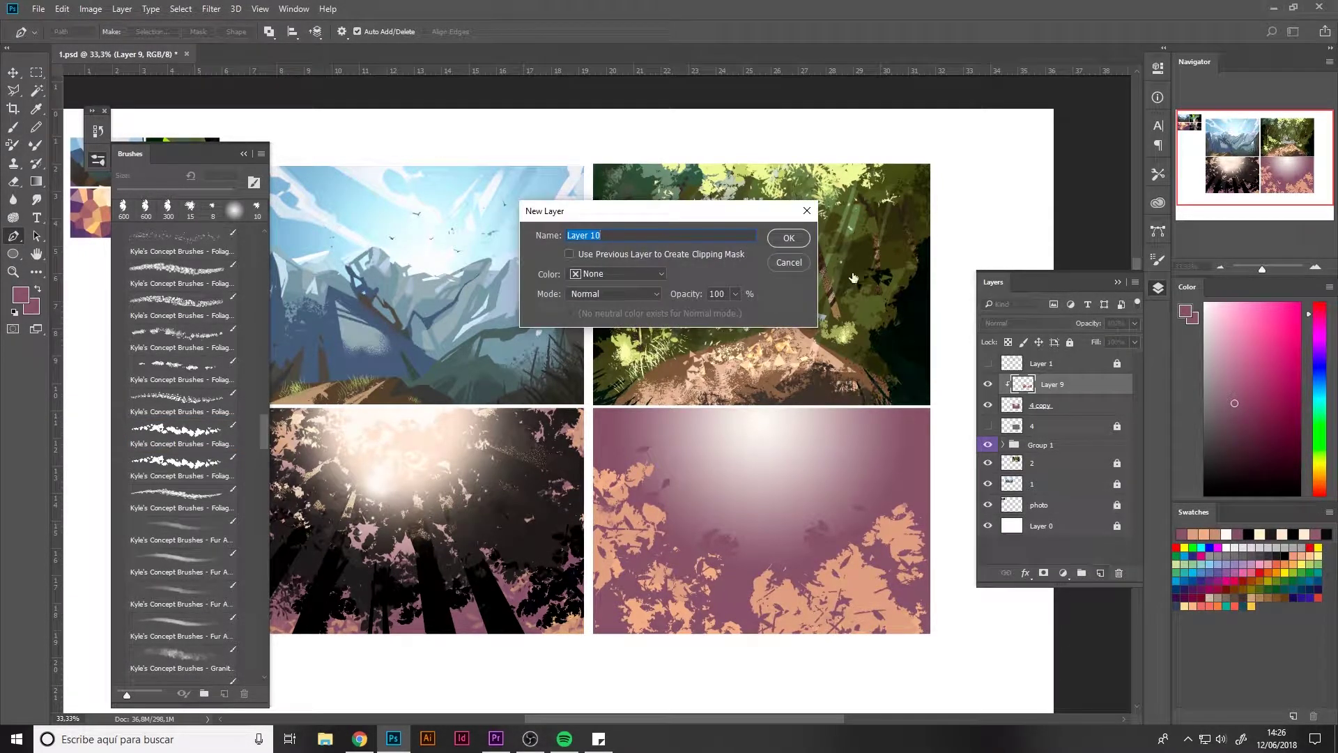
pyautogui.press('Escape')
pyautogui.click(1100, 573)
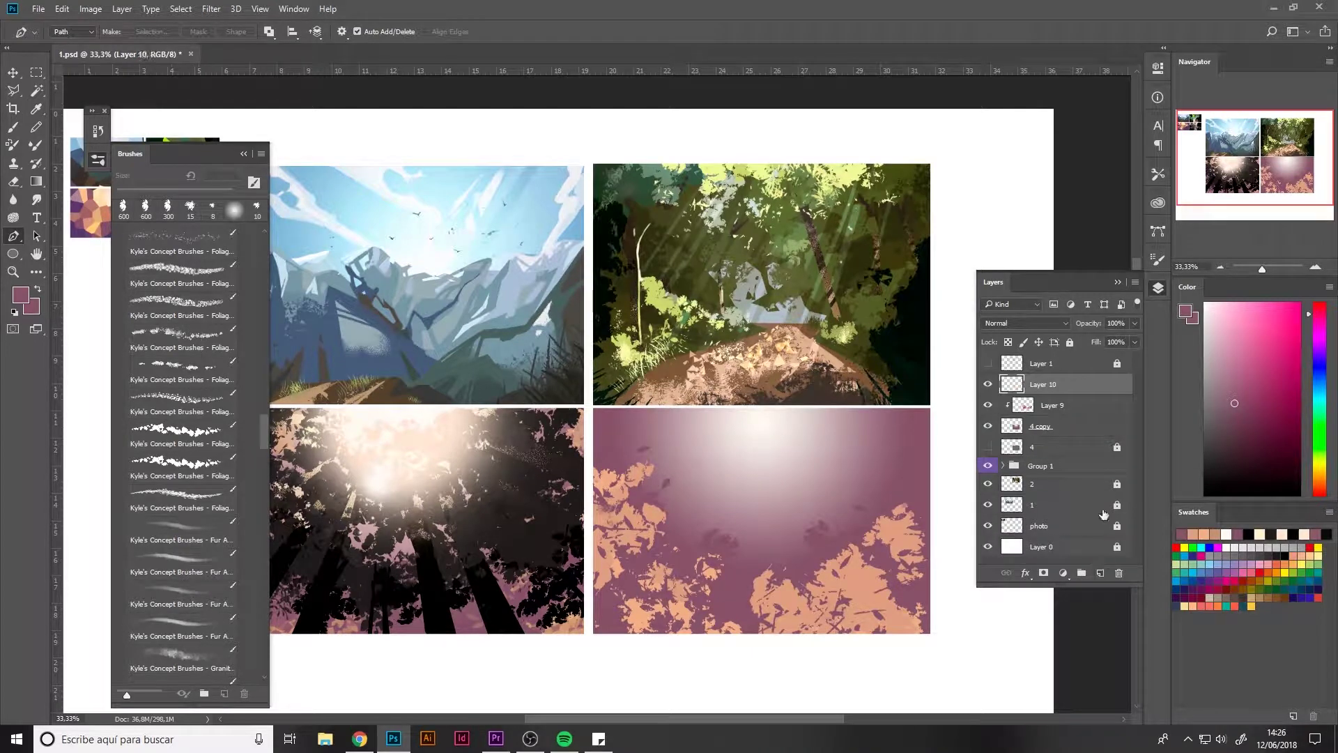
pyautogui.keyDown('alt'); pyautogui.click(1054, 392); pyautogui.keyUp('alt')
# Step: Outline a tapering trunk leaning in from the panel's lower right with the Polygonal Lasso and fill it with near-black
pyautogui.press('l')
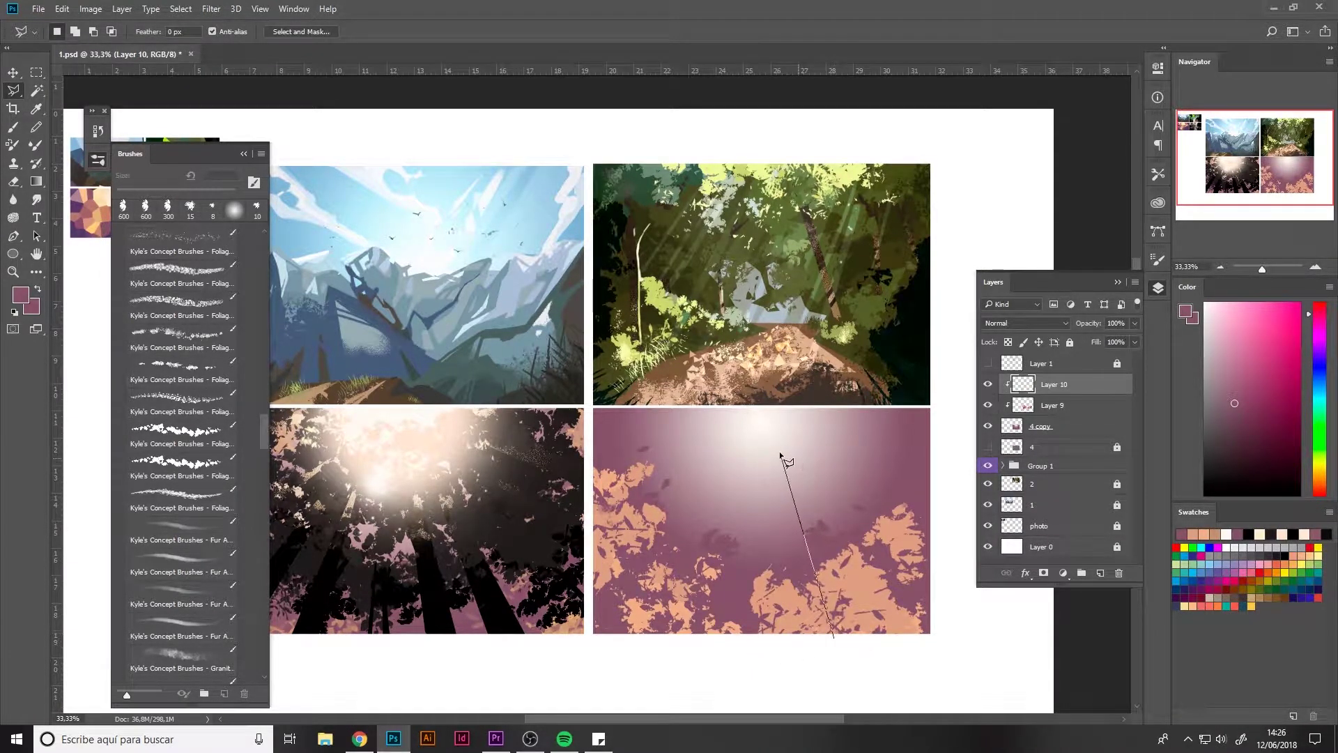
pyautogui.click(834, 639)
pyautogui.hotkey('alt', 'BackSpace')
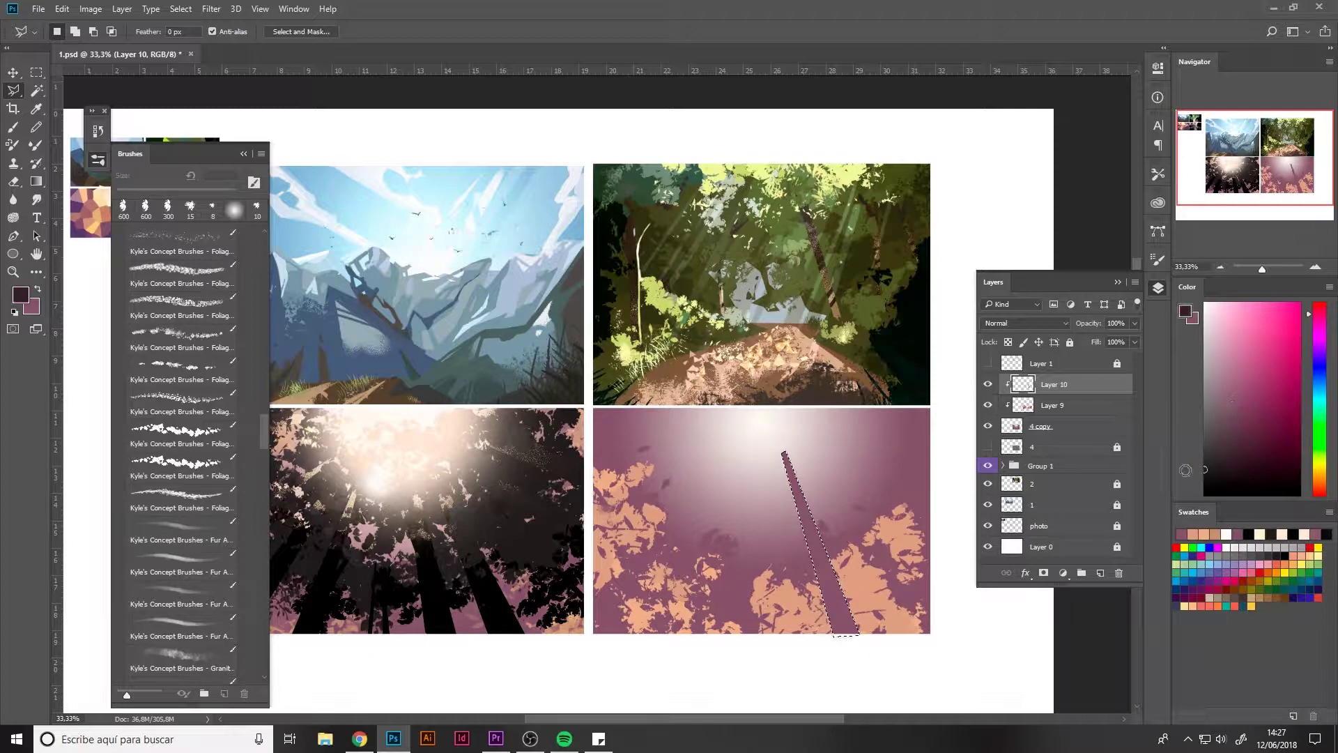
pyautogui.click(1205, 471)
pyautogui.hotkey('alt', 'BackSpace')
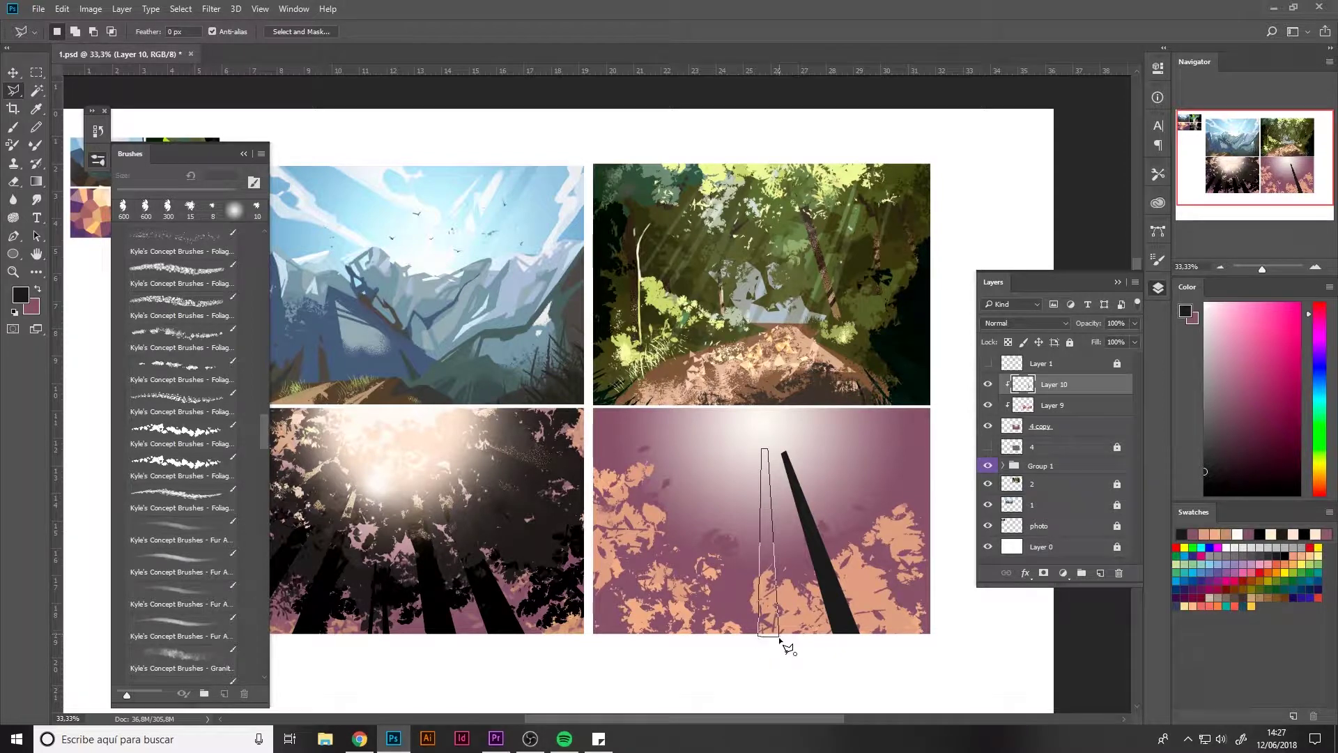
# Step: Outline and fill two more near-black tapering trunks, one upright at the panel's centre and one slanting from its lower left
pyautogui.press('Return')
pyautogui.hotkey('alt', 'BackSpace')
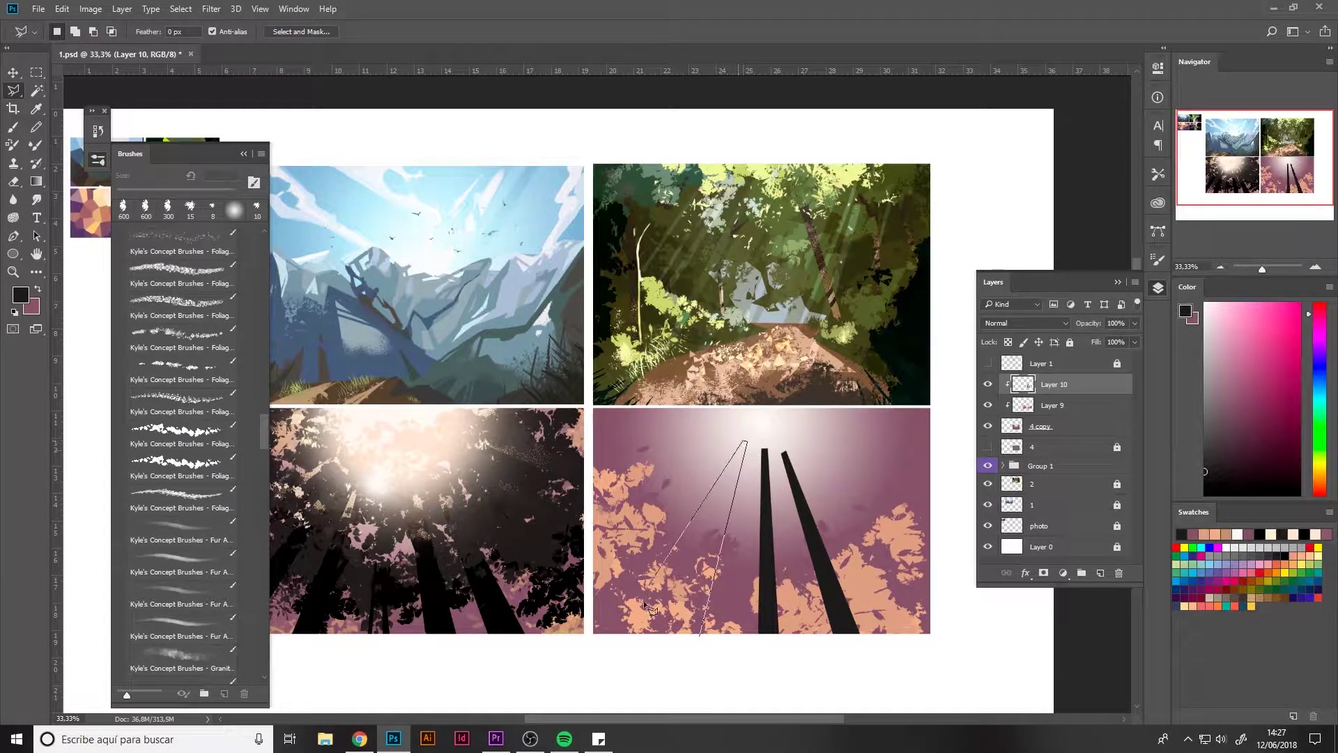
pyautogui.click(663, 635)
pyautogui.click(703, 635)
pyautogui.hotkey('alt', 'BackSpace')
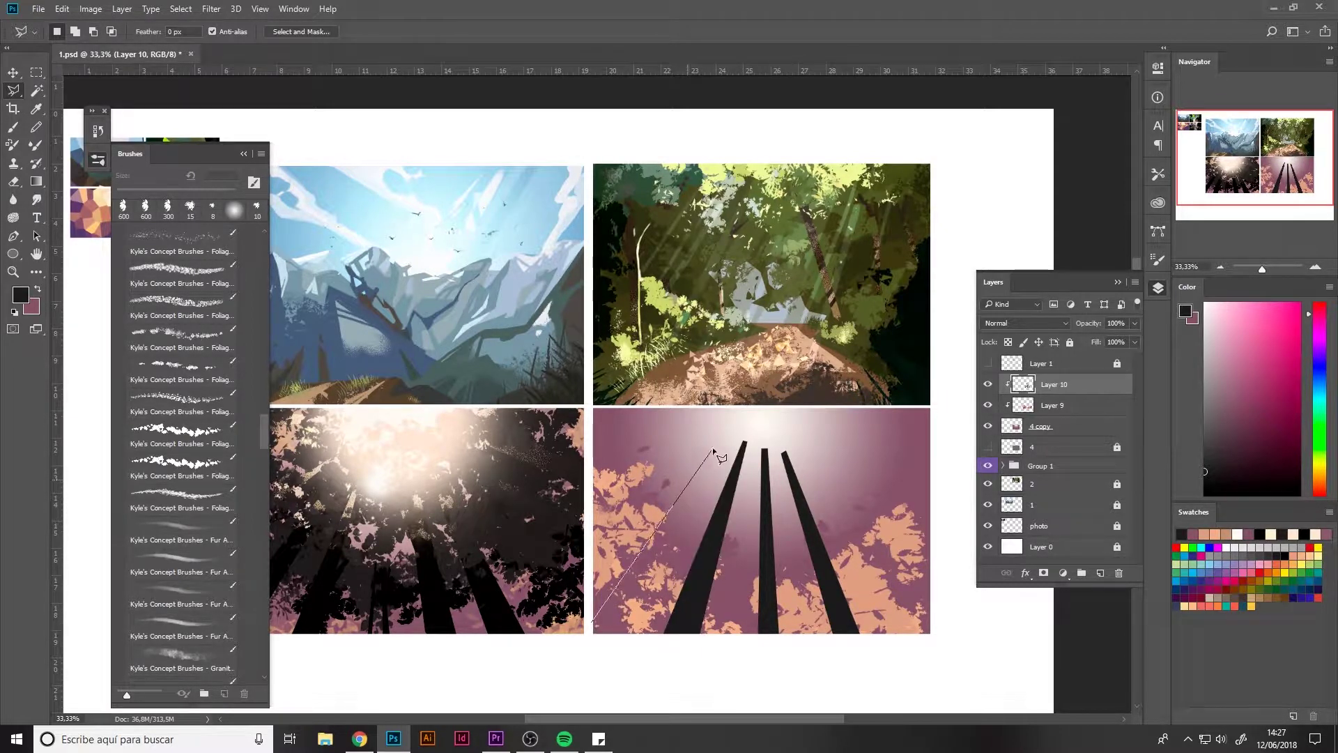
# Step: Outline and fill two outer near-black tapering trunks, slanting in from the fourth panel's lower-left and lower-right corners
pyautogui.click(730, 431)
pyautogui.click(592, 627)
pyautogui.hotkey('alt', 'BackSpace')
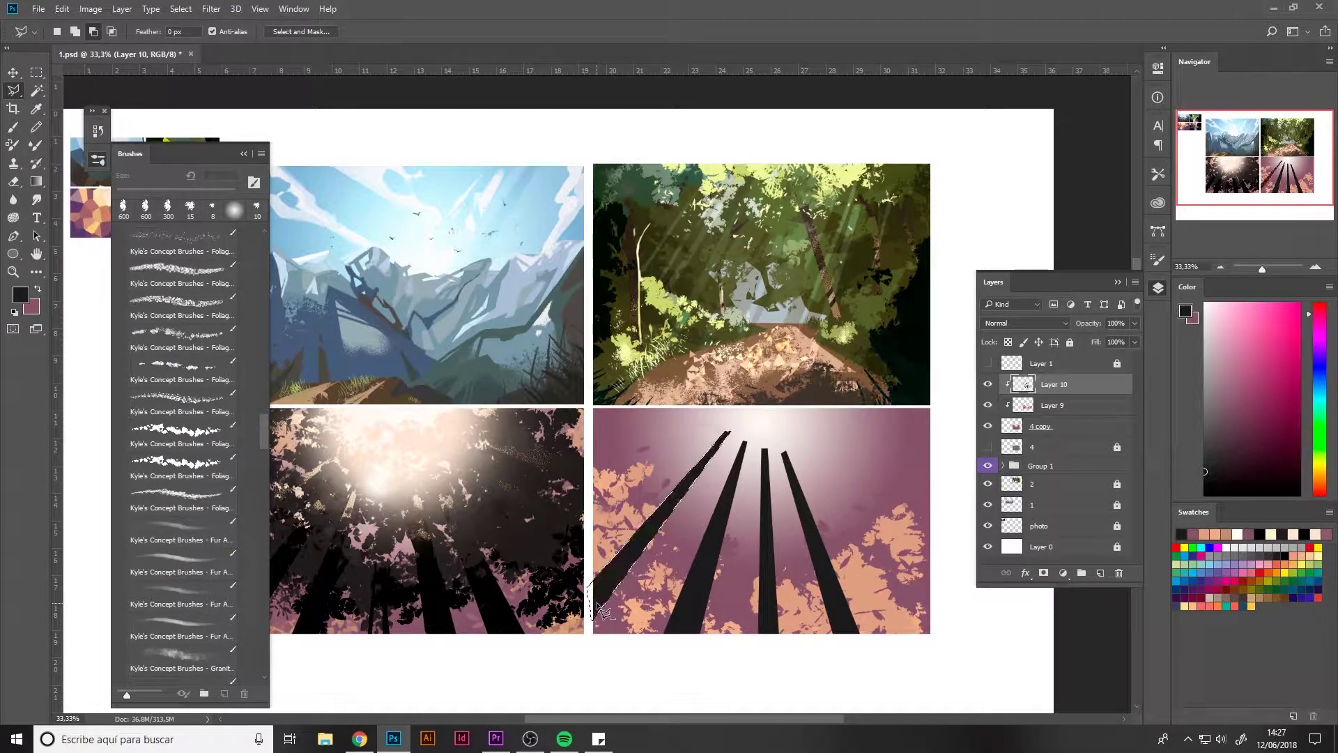
pyautogui.click(831, 451)
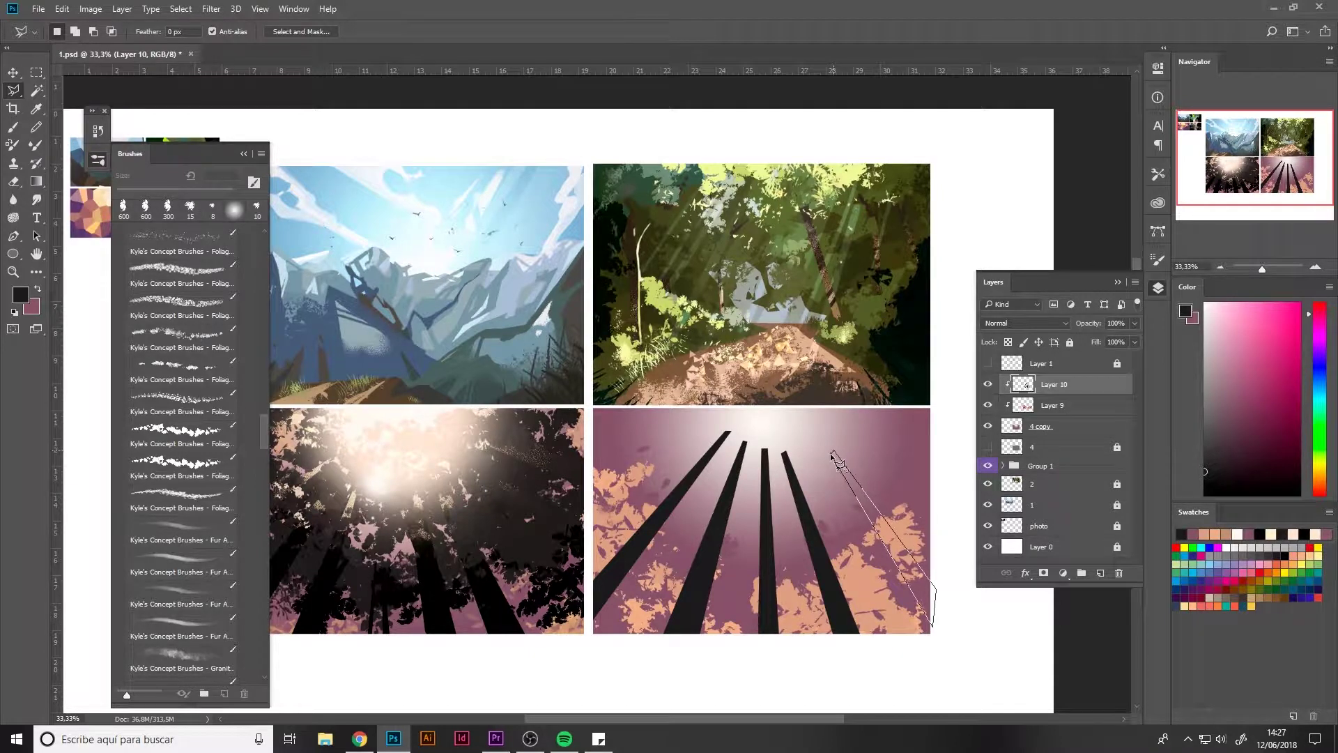
pyautogui.hotkey('alt', 'BackSpace')
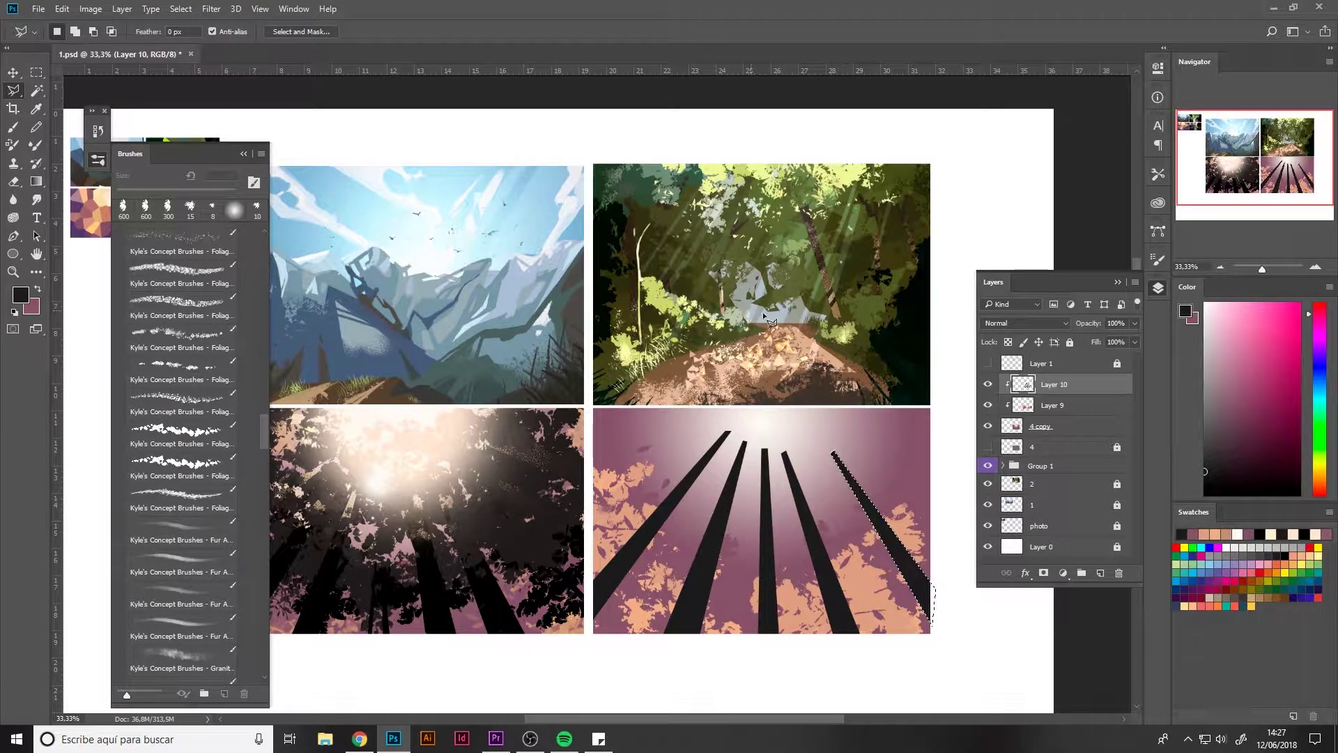
# Step: Clear the selection, then outline and fill a short near-black trunk leaning in from the upper part of the panel's right edge
pyautogui.hotkey('ctrl', 'd')
pyautogui.click(853, 427)
pyautogui.click(941, 473)
pyautogui.click(863, 429)
pyautogui.hotkey('alt', 'BackSpace')
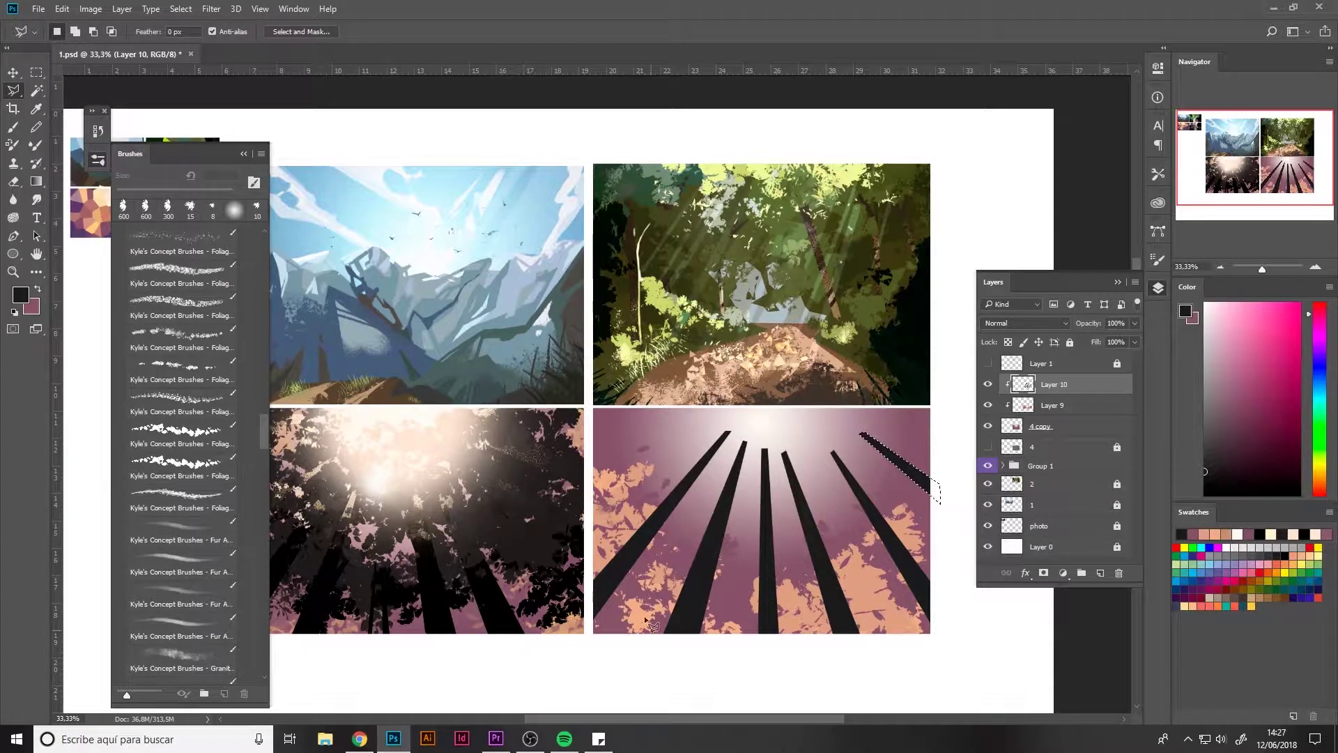
# Step: Add a clipped layer between 4 copy and Layer 9, and ready a black Kyle's Concept foliage brush at 700 px
pyautogui.click(1054, 407)
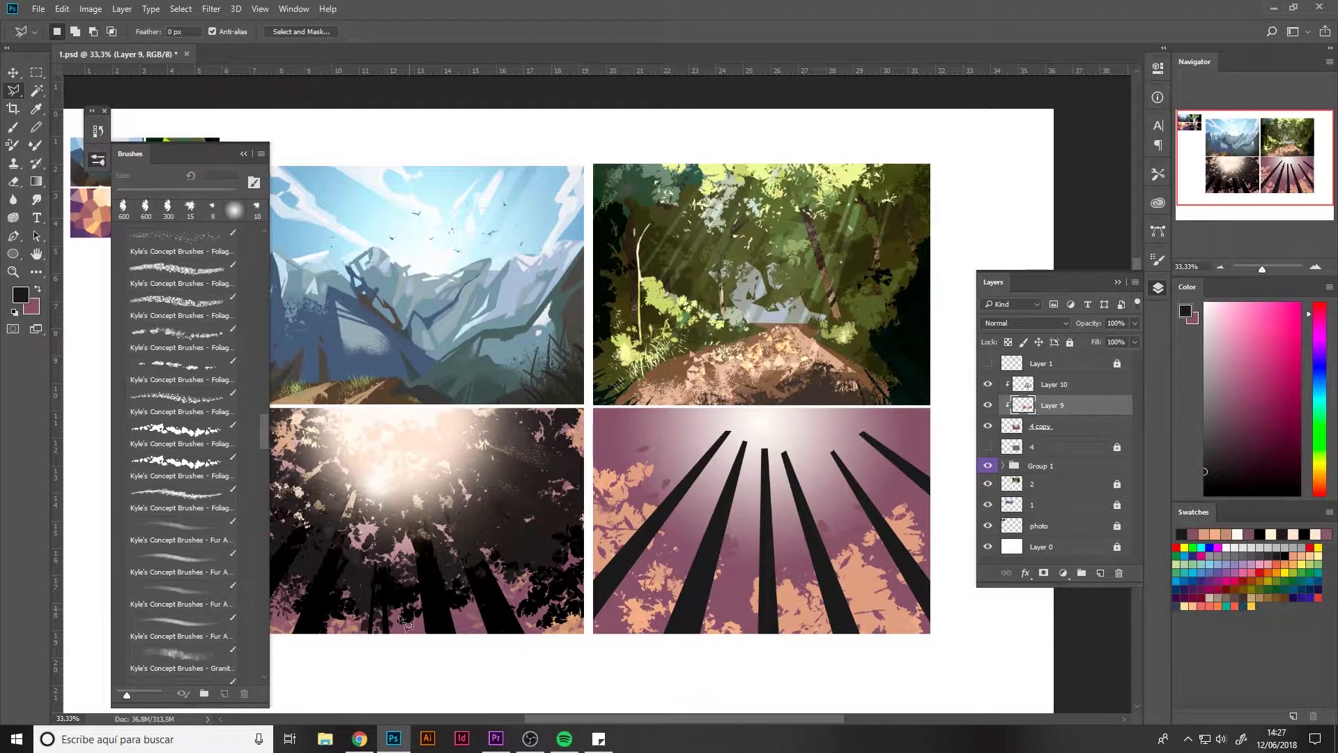
pyautogui.press('i')
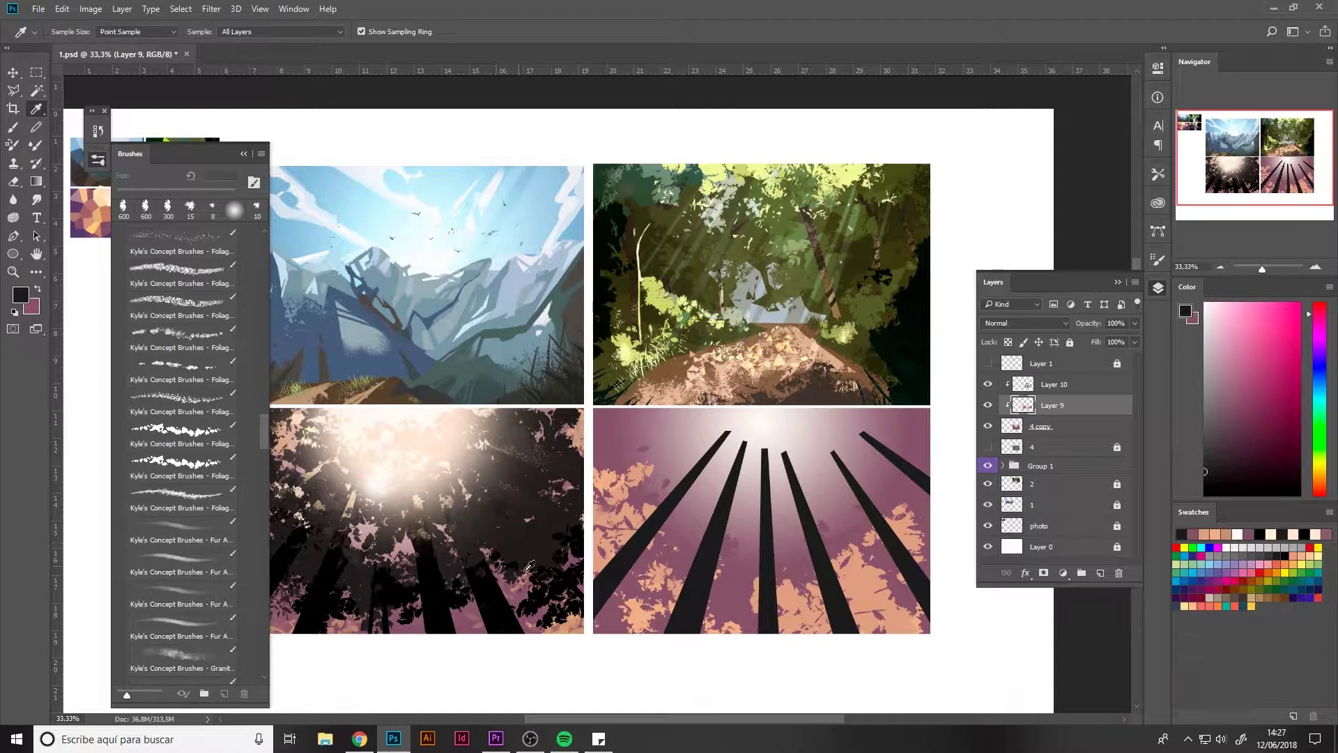
pyautogui.click(631, 586)
pyautogui.click(1039, 426)
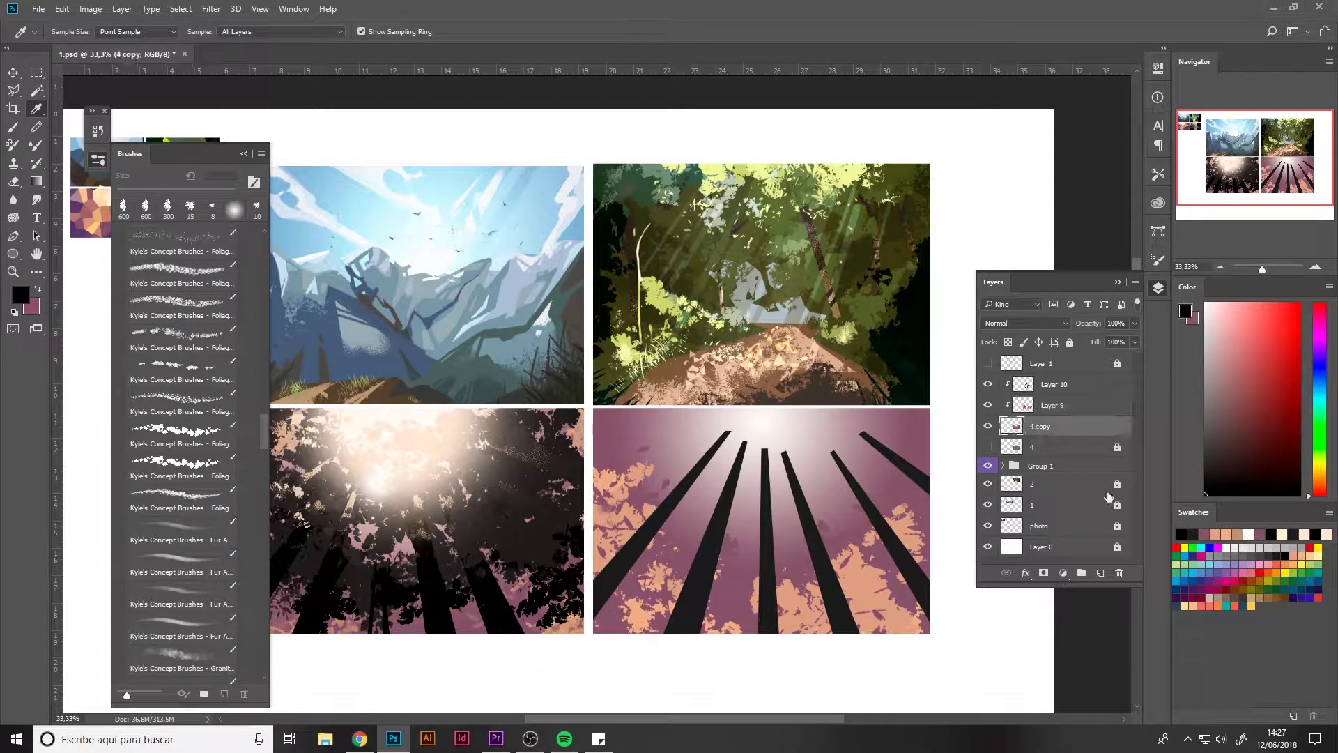
pyautogui.click(1099, 575)
pyautogui.press('b')
pyautogui.click(195, 470)
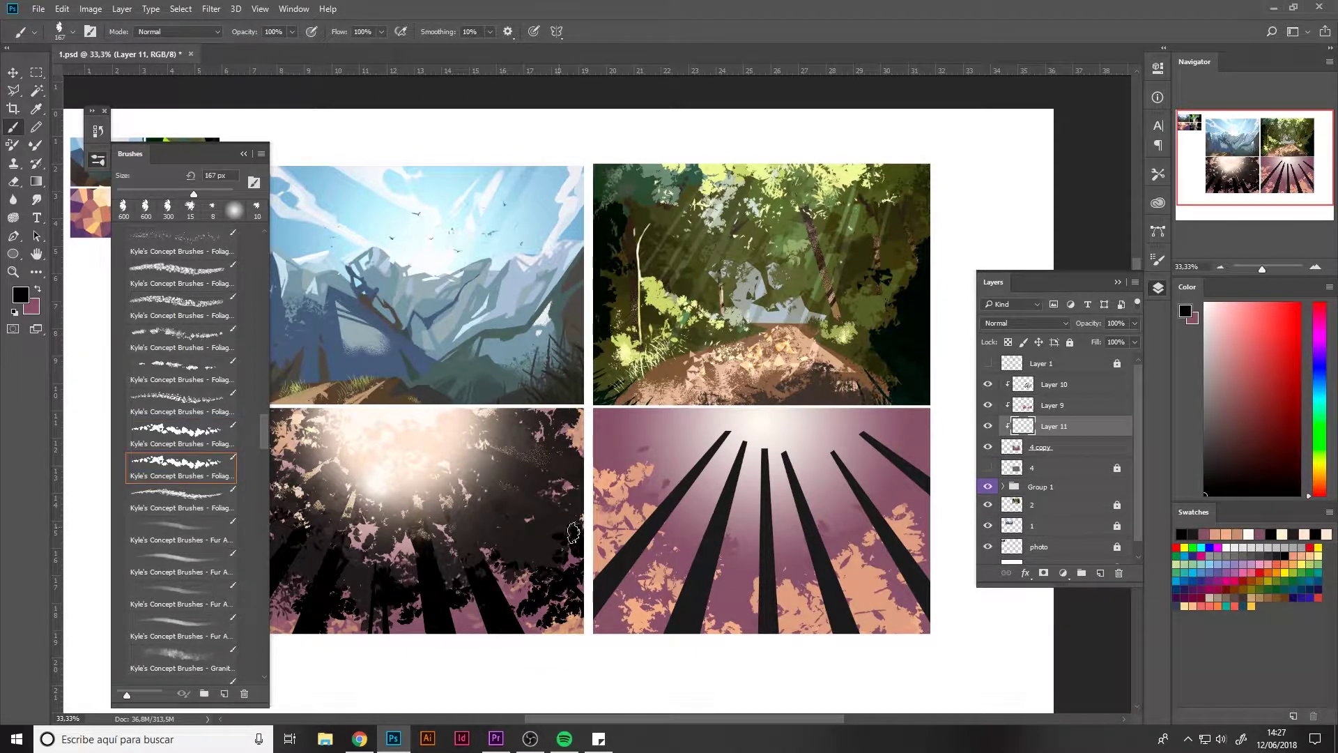
pyautogui.press(']')
pyautogui.press(']')
pyautogui.press(']')
pyautogui.press(']')
pyautogui.press(']')
pyautogui.press(']')
pyautogui.press(']')
# Step: Paint dense black foliage masses behind the trunks across the middle and lower part of the fourth panel
pyautogui.moveTo(600, 543)
pyautogui.mouseDown()
pyautogui.moveTo(631, 578)
pyautogui.moveTo(760, 585)
pyautogui.moveTo(842, 513)
pyautogui.mouseUp()
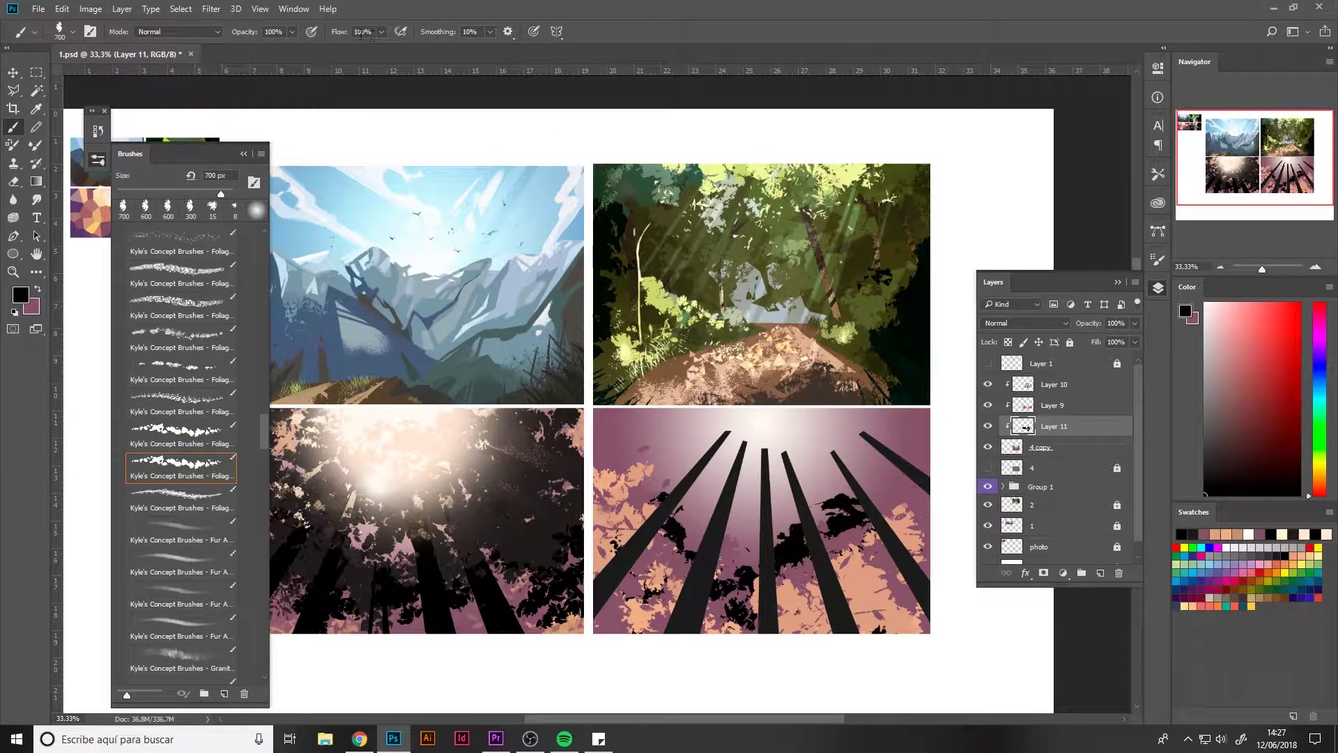
pyautogui.moveTo(788, 526)
pyautogui.mouseDown()
pyautogui.moveTo(871, 499)
pyautogui.moveTo(632, 478)
pyautogui.moveTo(749, 600)
pyautogui.moveTo(837, 593)
pyautogui.moveTo(823, 600)
pyautogui.moveTo(833, 585)
pyautogui.mouseUp()
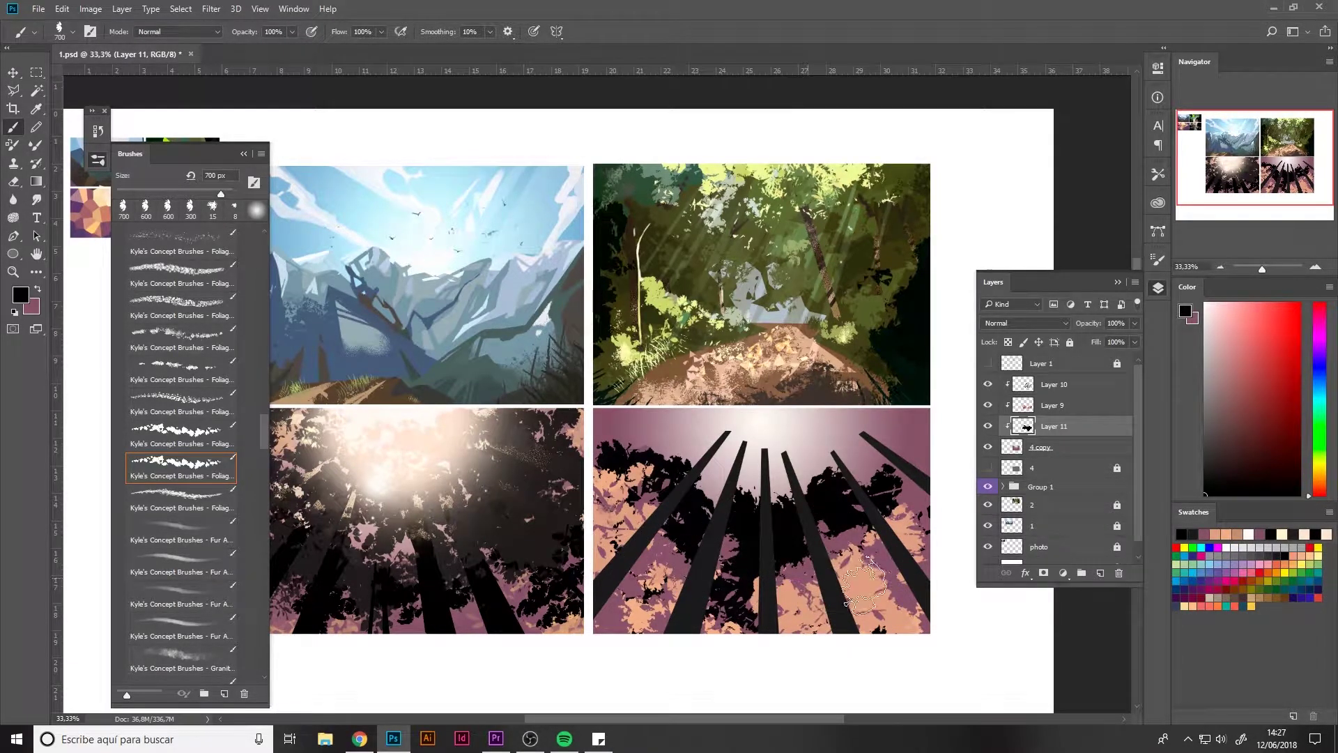
pyautogui.moveTo(798, 540); pyautogui.dragTo(806, 470)
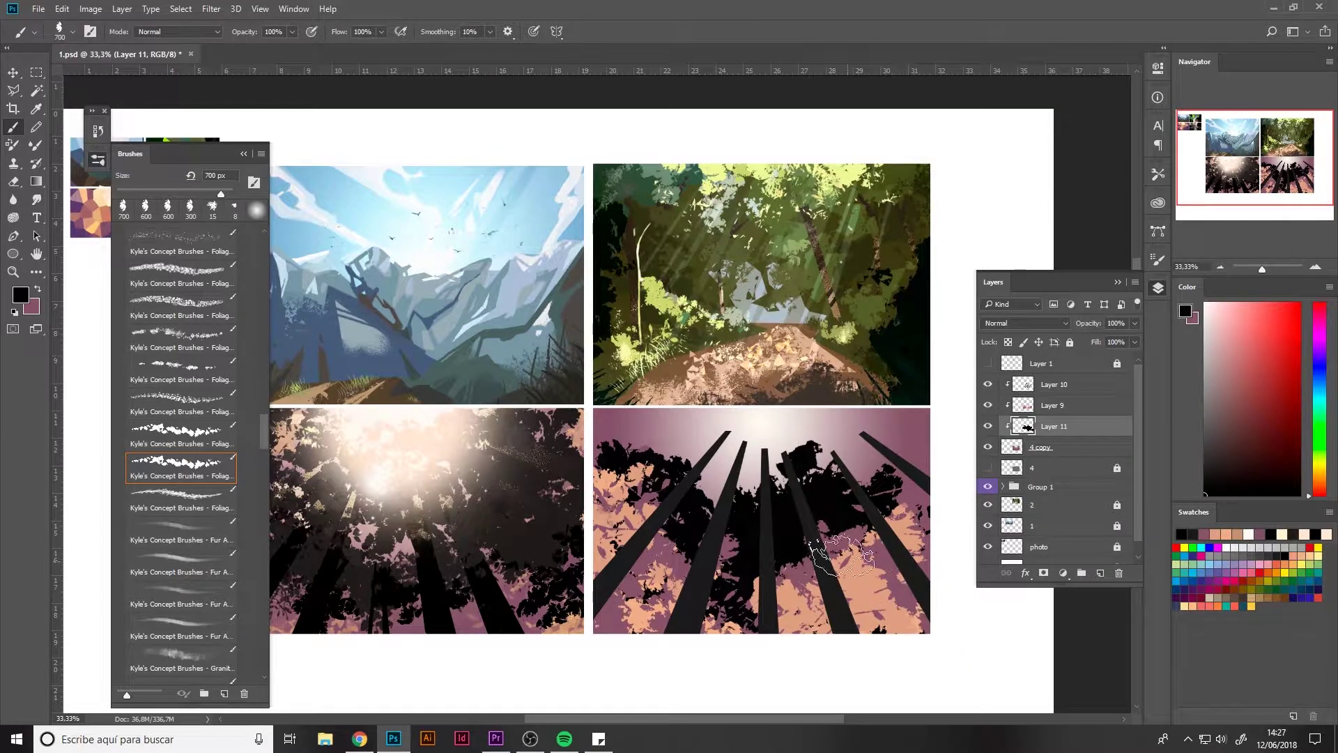
# Step: Move Layer 9 beneath Layer 11 and clear the black foliage from Layer 11
pyautogui.moveTo(1046, 405); pyautogui.dragTo(1045, 436)
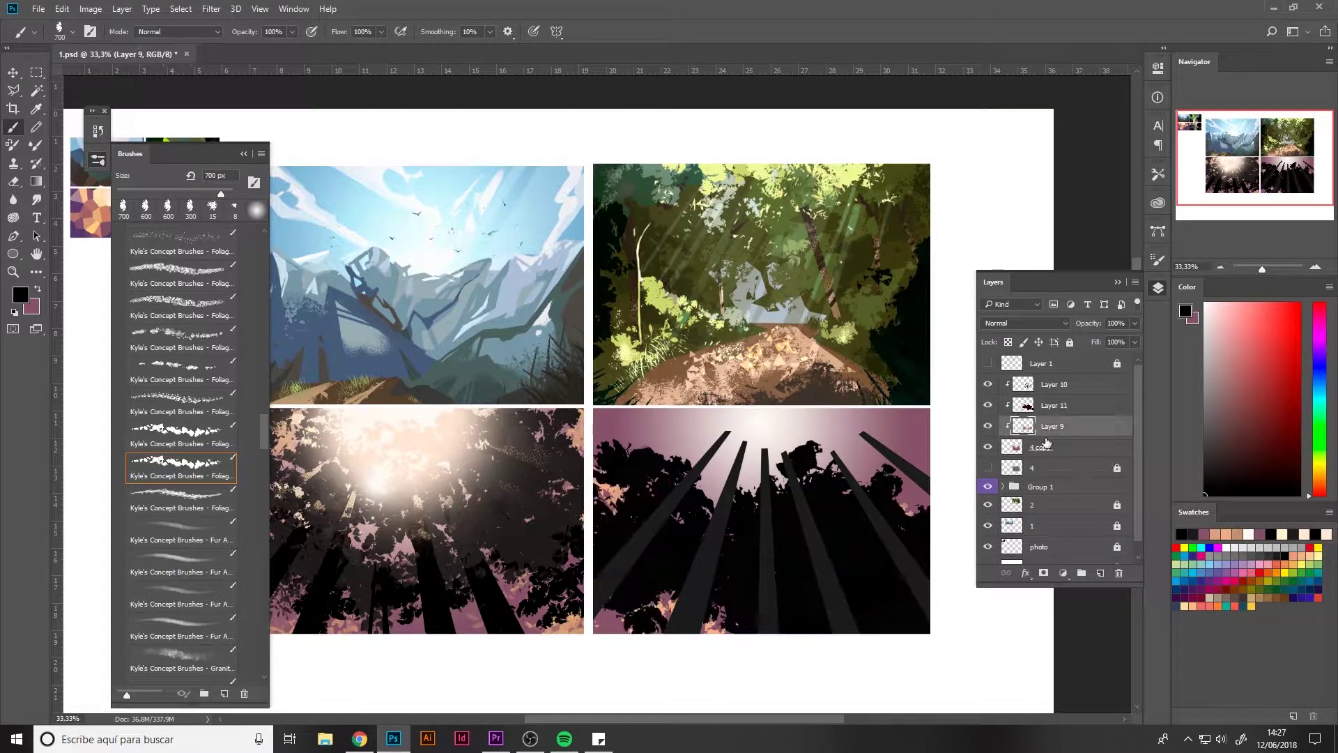
pyautogui.click(1065, 410)
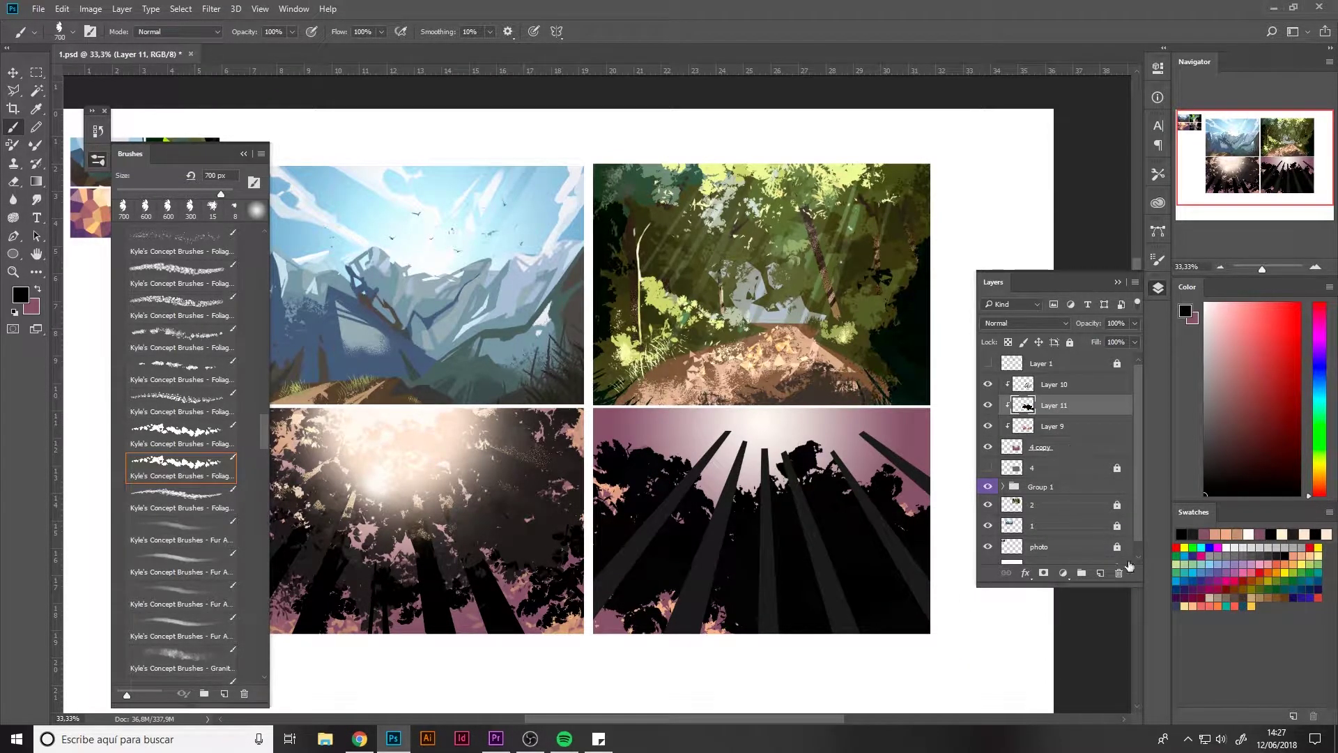
pyautogui.press('Delete')
# Step: Repaint black foliage around the panel's sides and trunk bases on Layer 11, adding leafy near-black clusters with a 400 px foliage brush
pyautogui.moveTo(724, 543)
pyautogui.mouseDown()
pyautogui.moveTo(638, 534)
pyautogui.moveTo(651, 558)
pyautogui.moveTo(861, 585)
pyautogui.moveTo(810, 529)
pyautogui.moveTo(867, 502)
pyautogui.moveTo(847, 533)
pyautogui.moveTo(654, 577)
pyautogui.moveTo(630, 533)
pyautogui.moveTo(652, 460)
pyautogui.mouseUp()
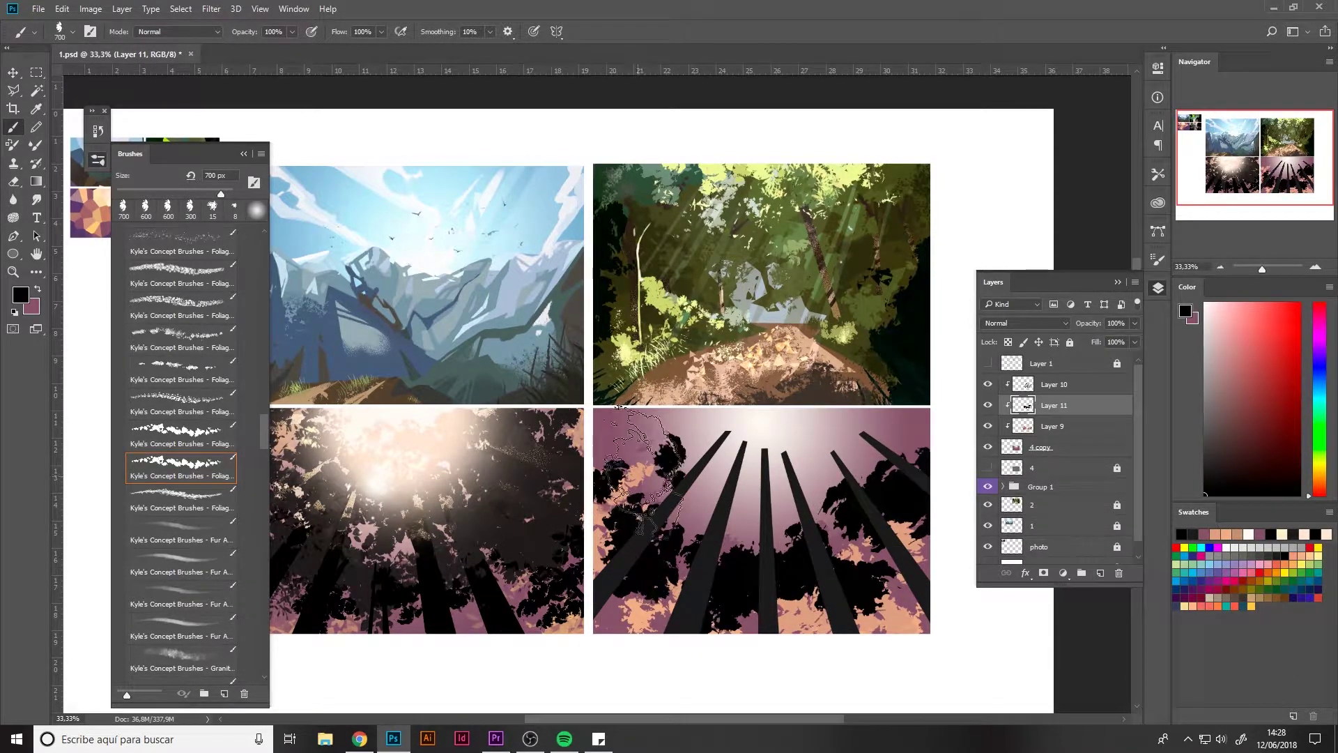
pyautogui.click(180, 399)
pyautogui.moveTo(652, 586)
pyautogui.mouseDown()
pyautogui.moveTo(711, 558)
pyautogui.moveTo(639, 502)
pyautogui.moveTo(711, 505)
pyautogui.moveTo(781, 537)
pyautogui.moveTo(860, 505)
pyautogui.moveTo(877, 579)
pyautogui.moveTo(889, 432)
pyautogui.moveTo(754, 530)
pyautogui.moveTo(591, 589)
pyautogui.moveTo(913, 481)
pyautogui.moveTo(659, 482)
pyautogui.moveTo(776, 549)
pyautogui.moveTo(775, 592)
pyautogui.moveTo(653, 475)
pyautogui.moveTo(633, 565)
pyautogui.moveTo(620, 454)
pyautogui.moveTo(671, 424)
pyautogui.moveTo(791, 492)
pyautogui.moveTo(879, 475)
pyautogui.moveTo(765, 449)
pyautogui.moveTo(697, 523)
pyautogui.mouseUp()
pyautogui.keyDown('alt'); pyautogui.click(655, 515); pyautogui.keyUp('alt')
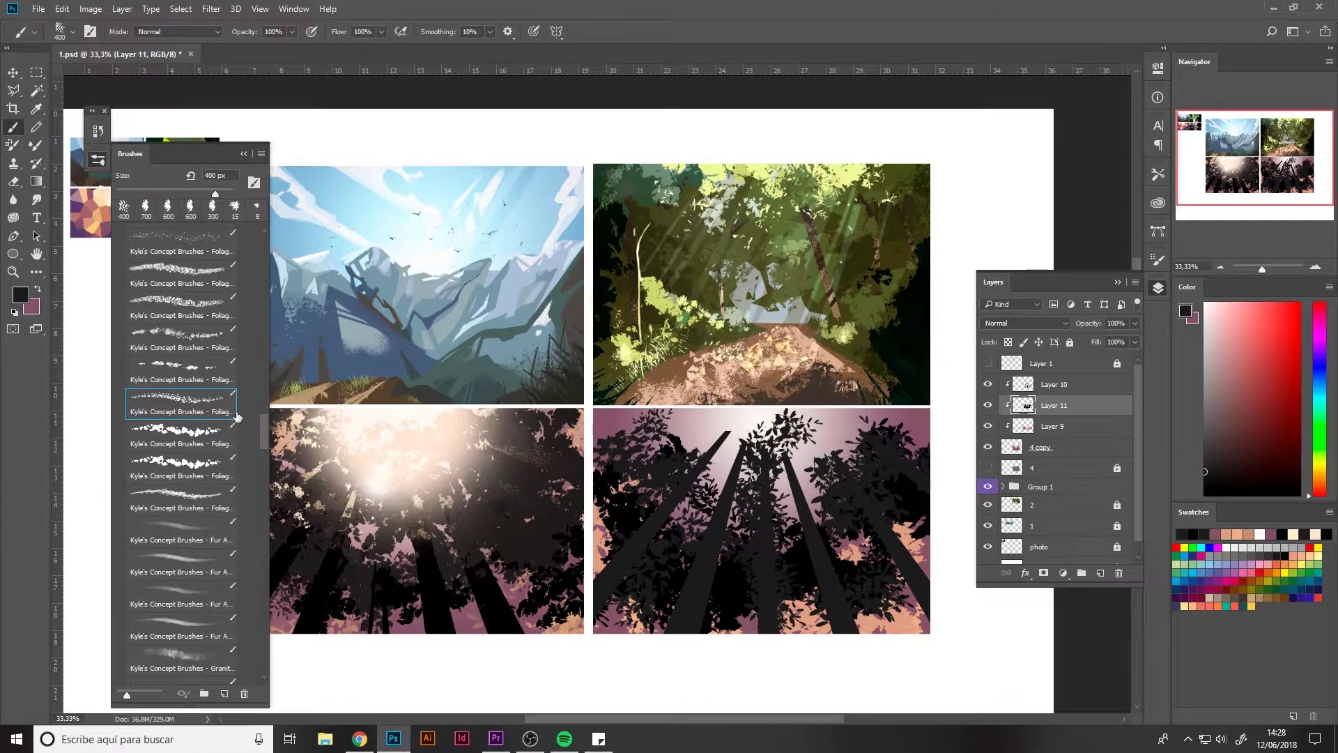
# Step: Paint smaller near-black leaves around the trunk tops with a 167 px foliage brush
pyautogui.click(206, 370)
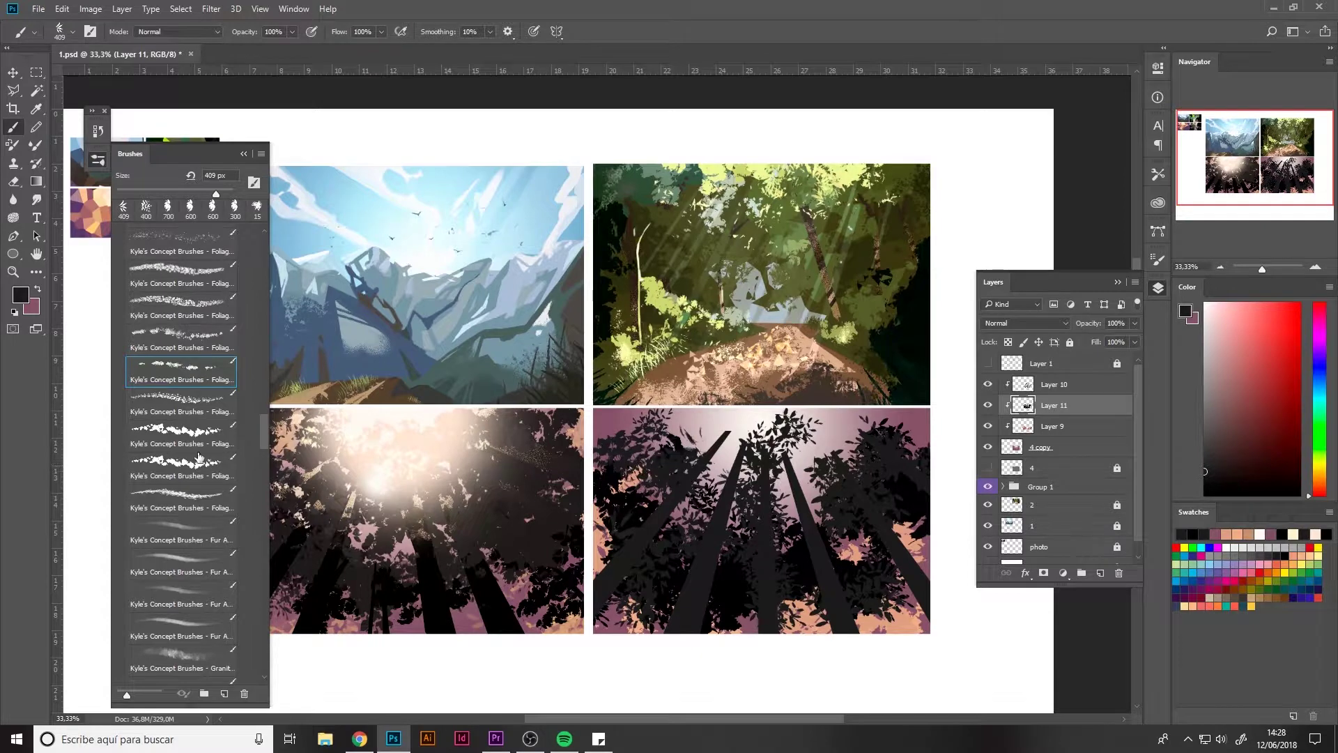
pyautogui.click(173, 432)
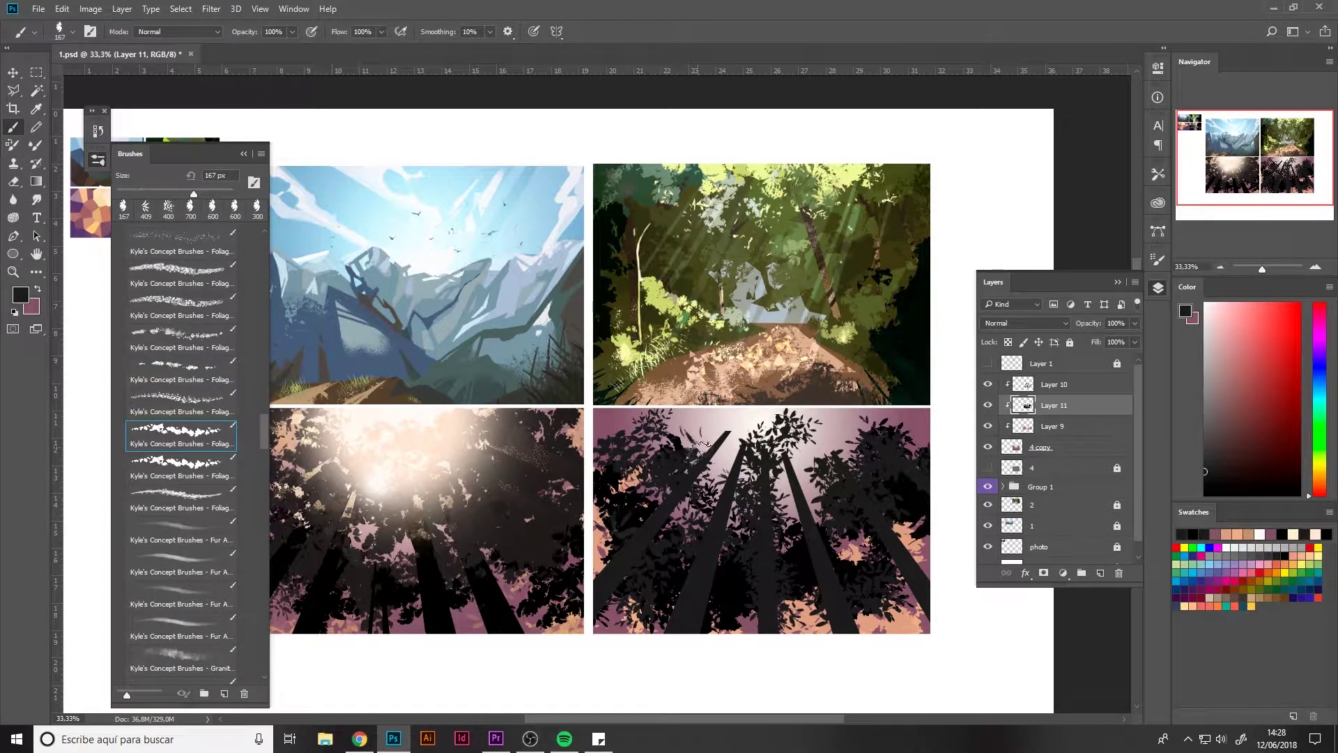
pyautogui.moveTo(712, 457); pyautogui.dragTo(733, 462)
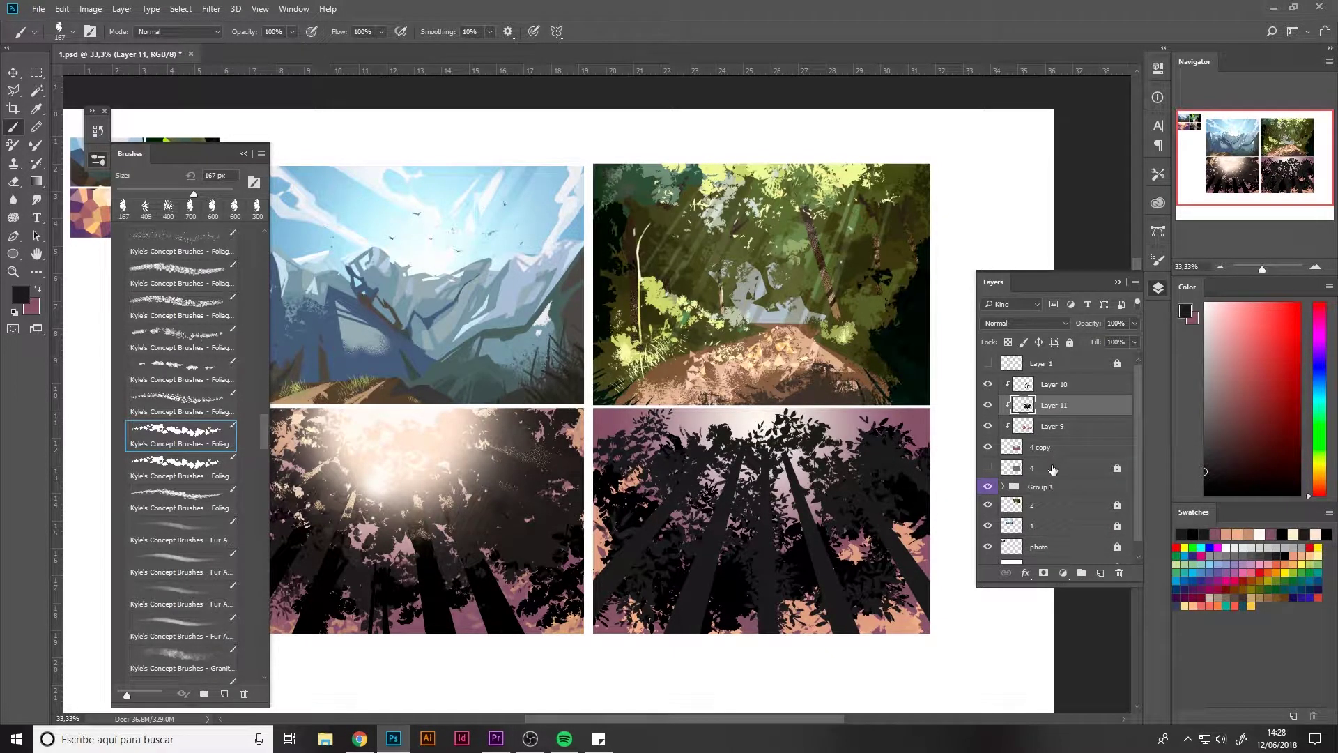
# Step: Load Layer 11's foliage as a selection and add a clipped layer above it in Overlay mode
pyautogui.hotkey('ctrl', 'j')
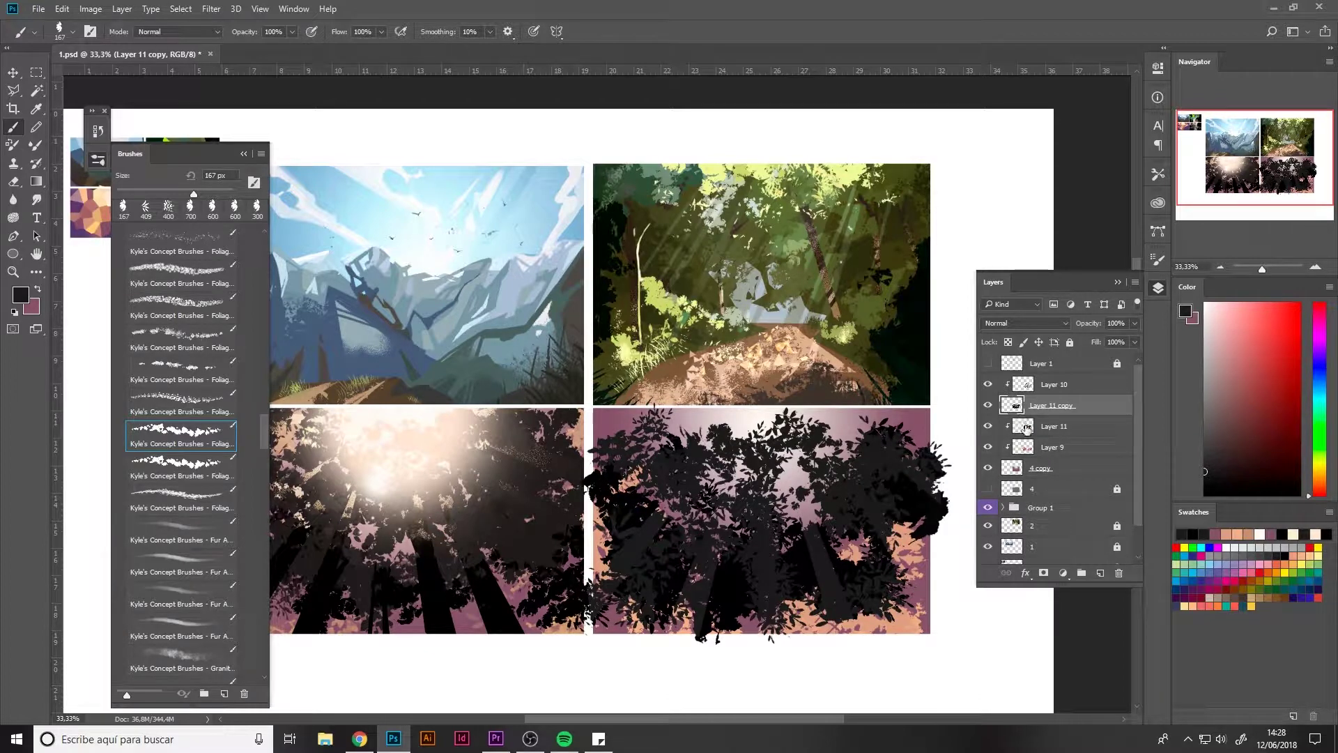
pyautogui.hotkey('ctrl', 'z')
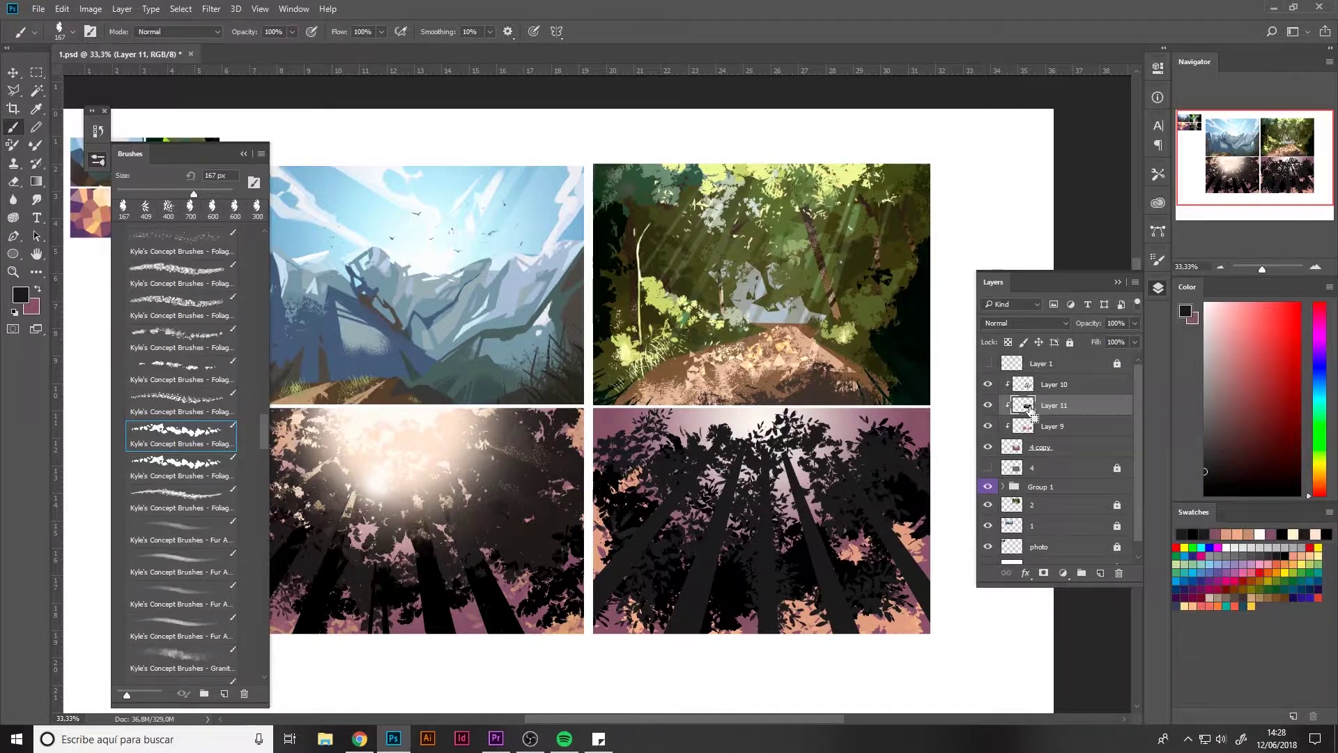
pyautogui.keyDown('ctrl'); pyautogui.click(1024, 405); pyautogui.keyUp('ctrl')
pyautogui.hotkey('ctrl', 'shift', 'alt', 'n')
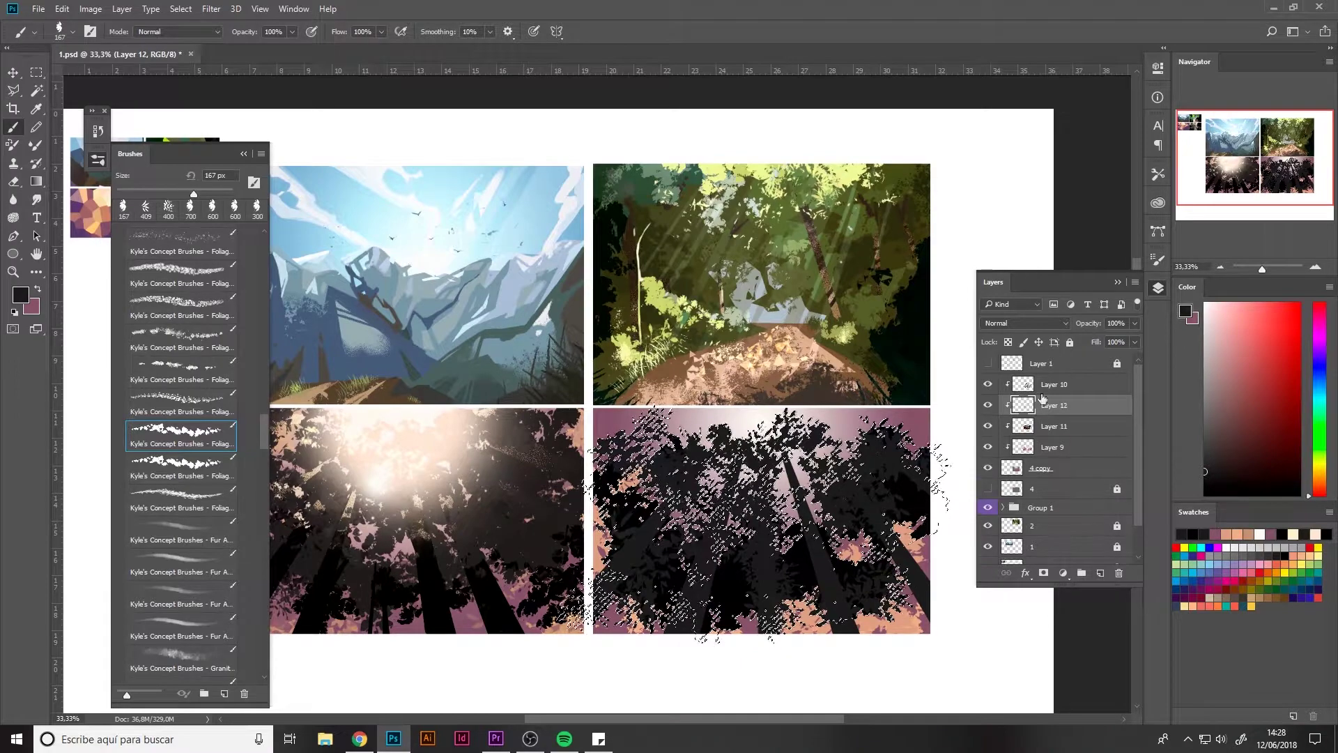
pyautogui.click(1024, 323)
pyautogui.click(1032, 469)
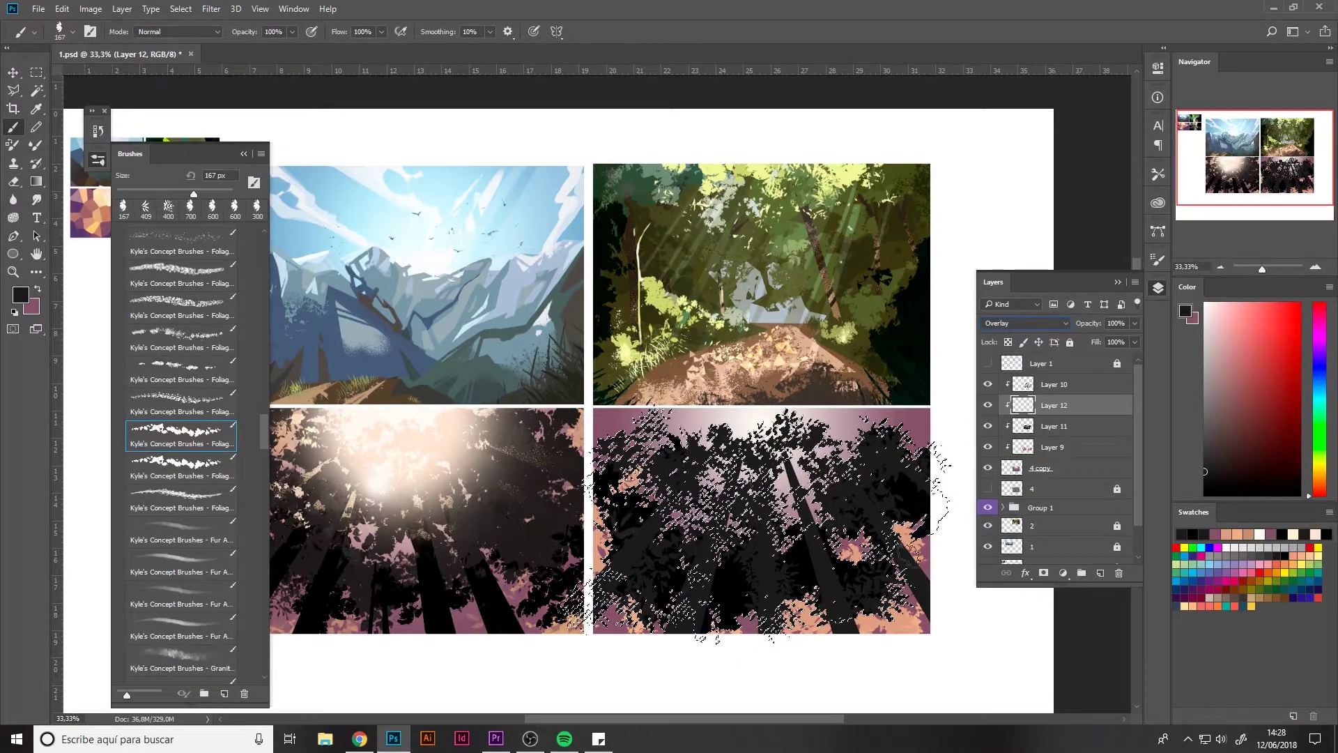
# Step: Move Layer 12 above Layer 10 and brush pale cream light over the selected foliage with the 1300 px Circular difuso brush
pyautogui.keyDown('alt'); pyautogui.click(421, 406); pyautogui.keyUp('alt')
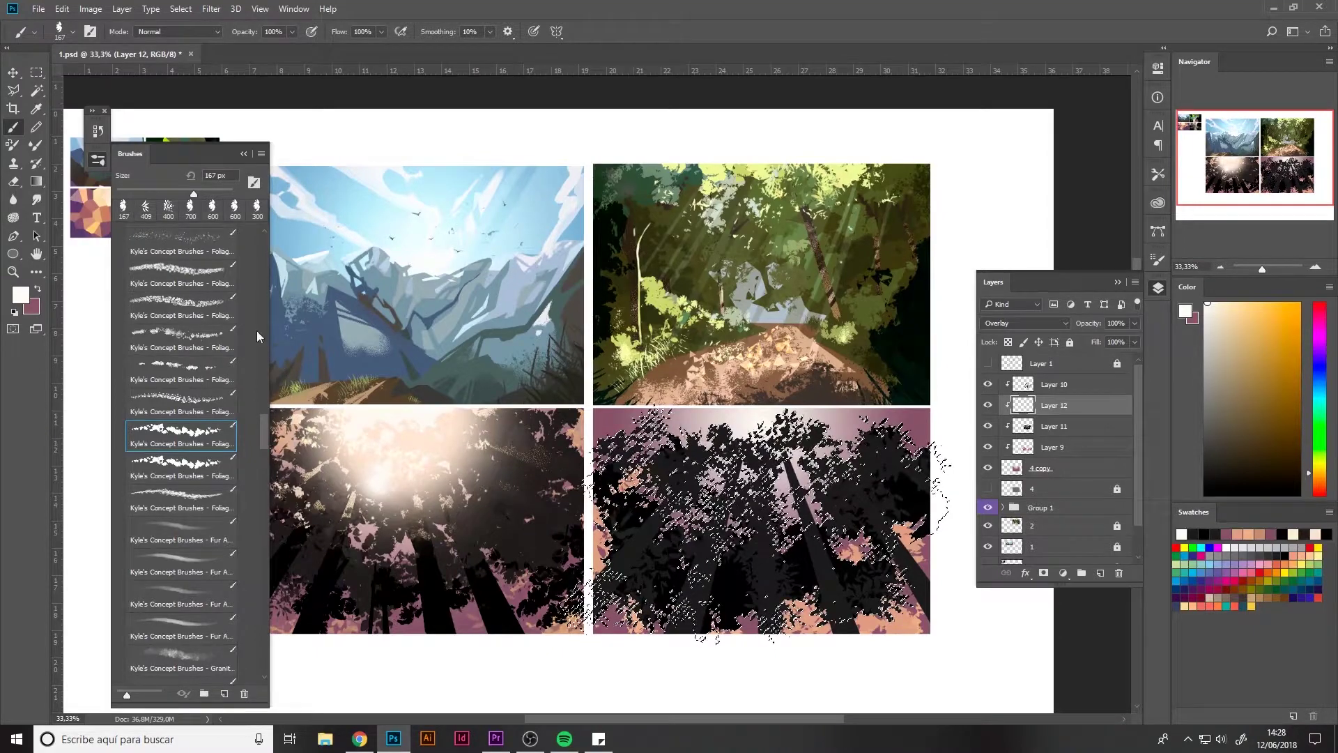
pyautogui.moveTo(264, 439); pyautogui.dragTo(250, 225)
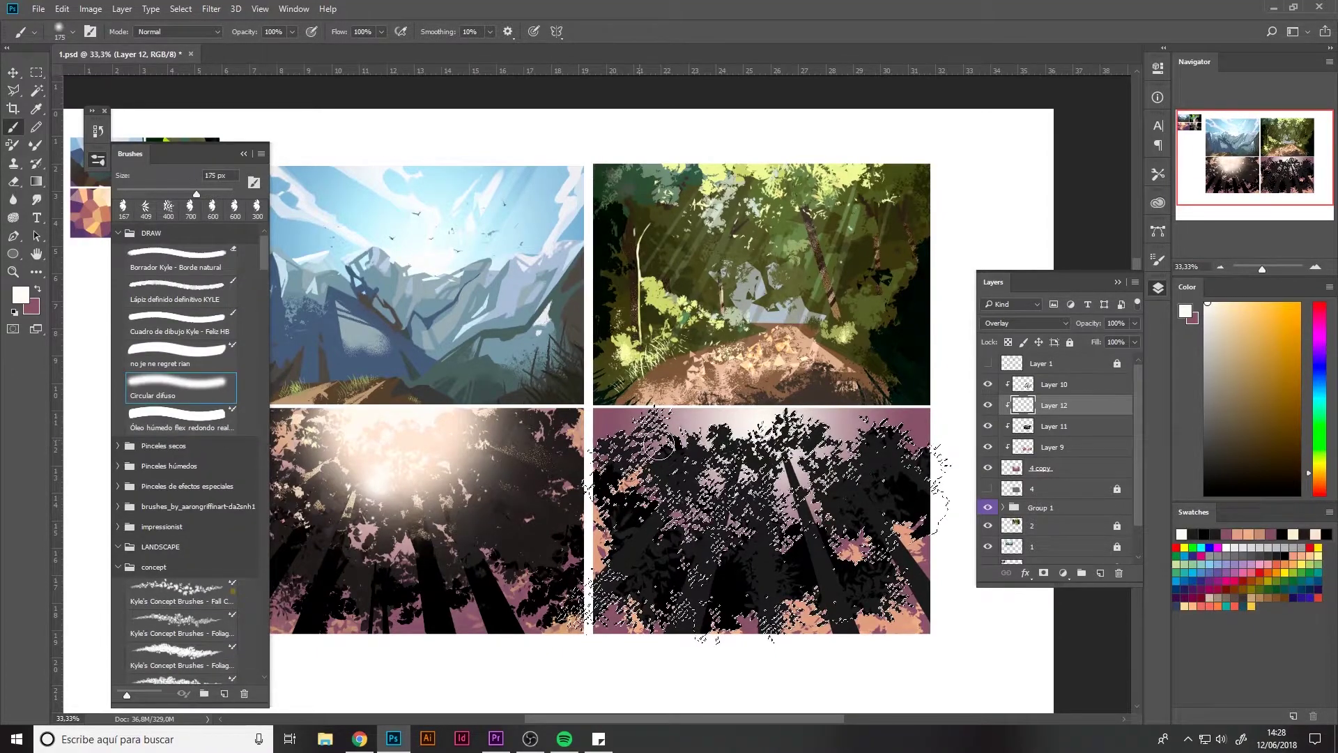
pyautogui.moveTo(727, 419)
pyautogui.mouseDown()
pyautogui.moveTo(767, 457)
pyautogui.moveTo(802, 446)
pyautogui.mouseUp()
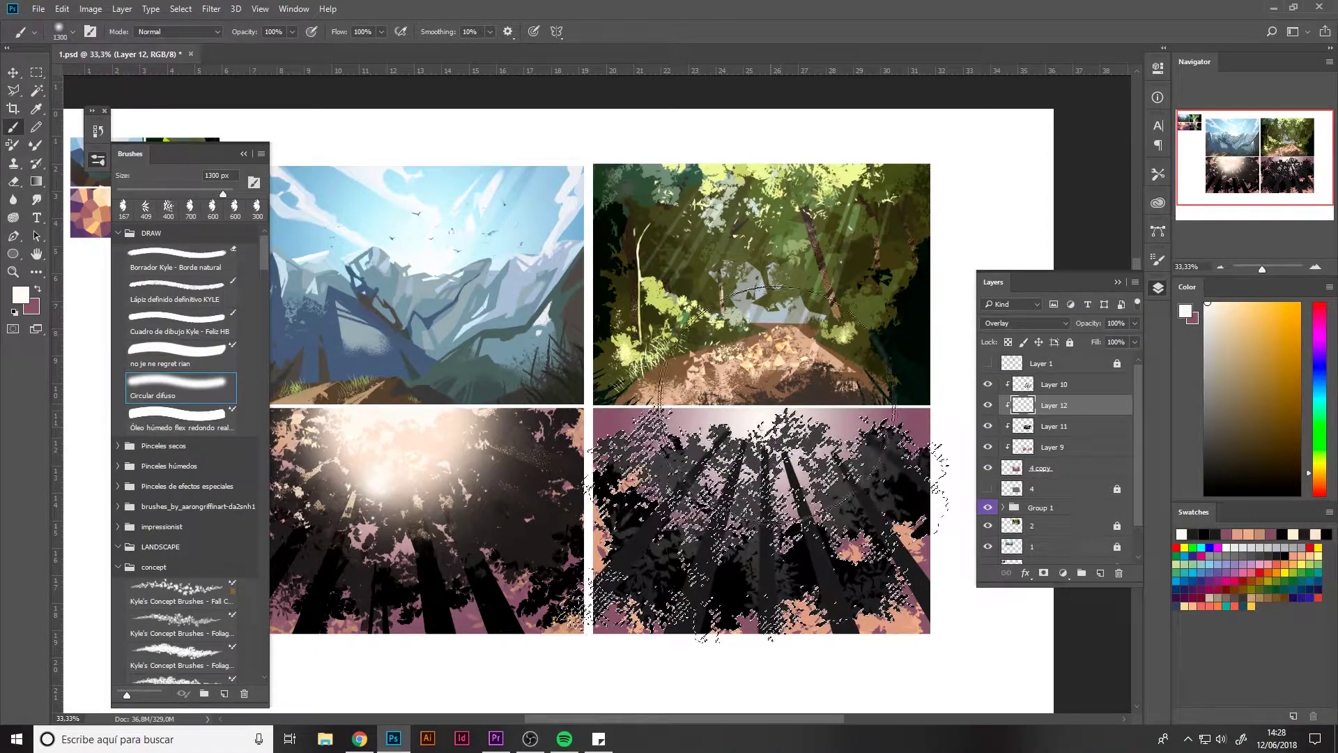
pyautogui.moveTo(1047, 407); pyautogui.dragTo(1050, 377)
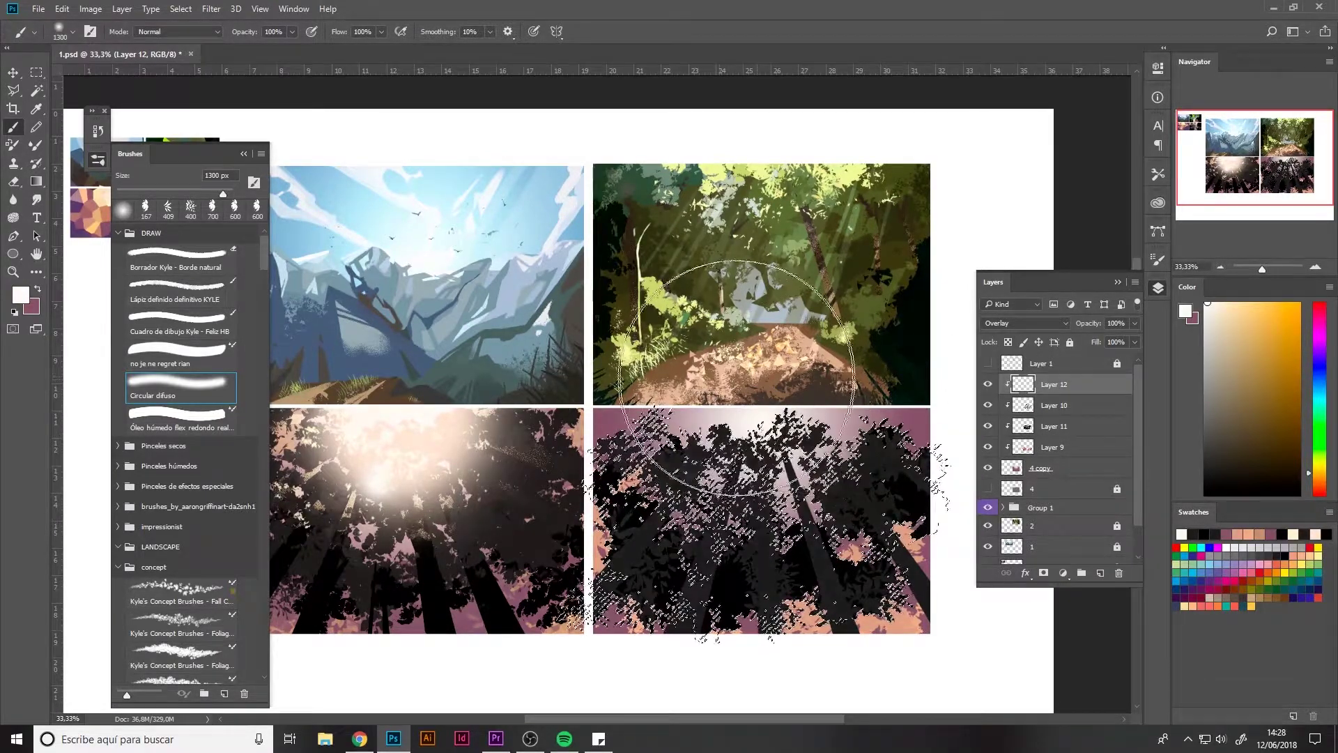
pyautogui.click(1238, 313)
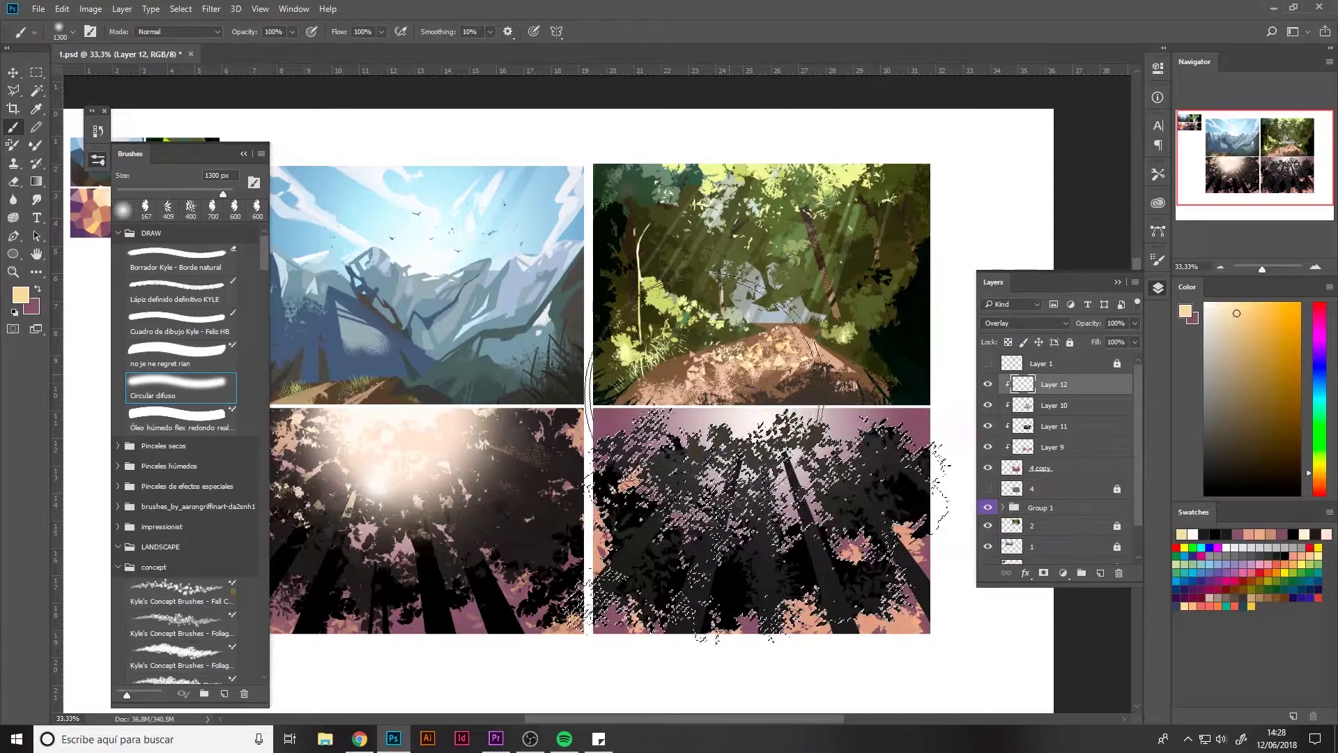
pyautogui.click(1224, 304)
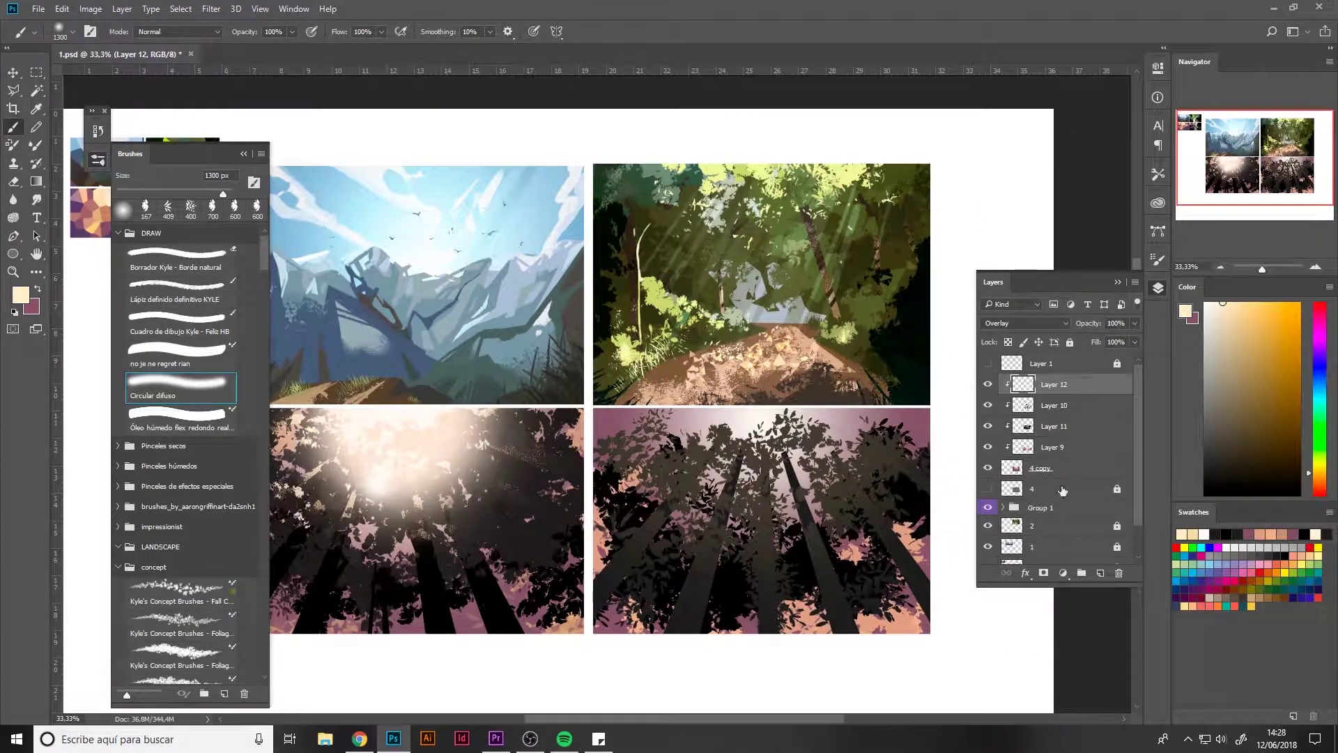
# Step: Add a clipped Screen layer above Layer 12 and brush a large cream glow at the panel's top centre
pyautogui.click(1098, 573)
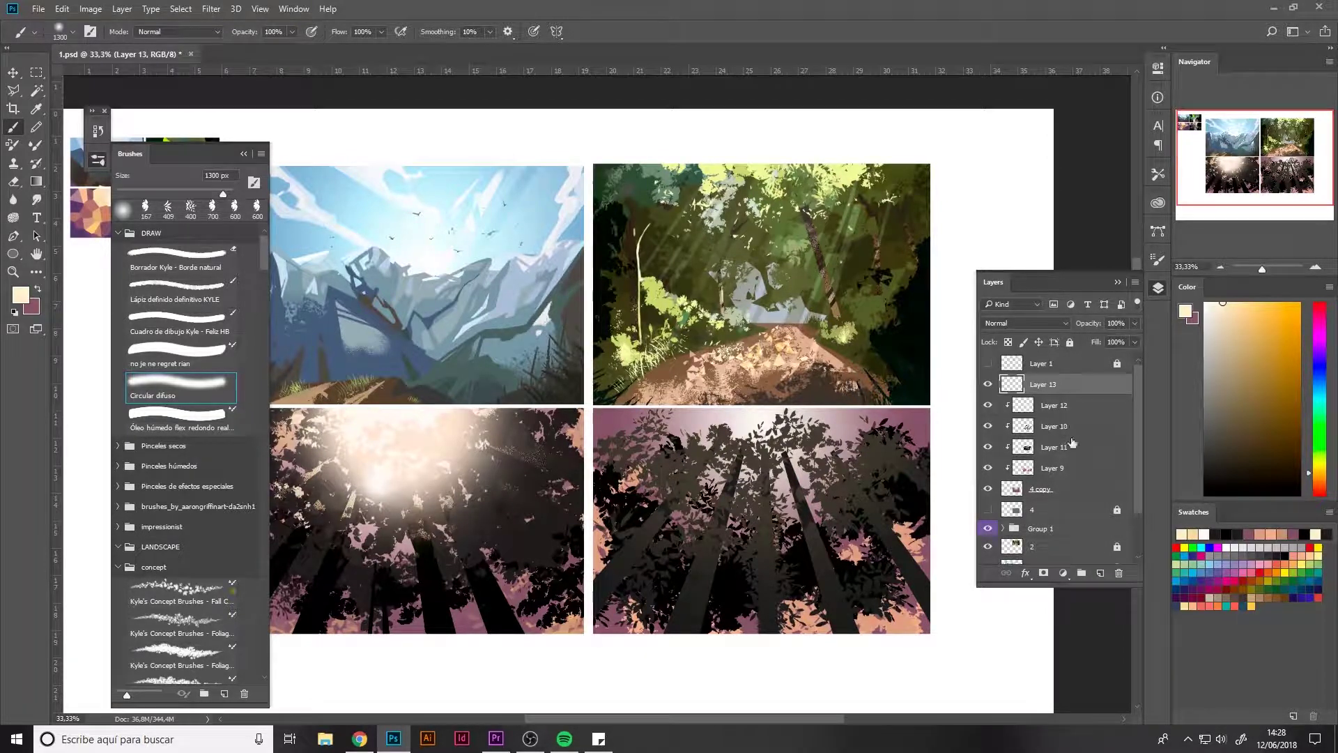
pyautogui.keyDown('alt'); pyautogui.click(1083, 391); pyautogui.keyUp('alt')
pyautogui.click(1023, 321)
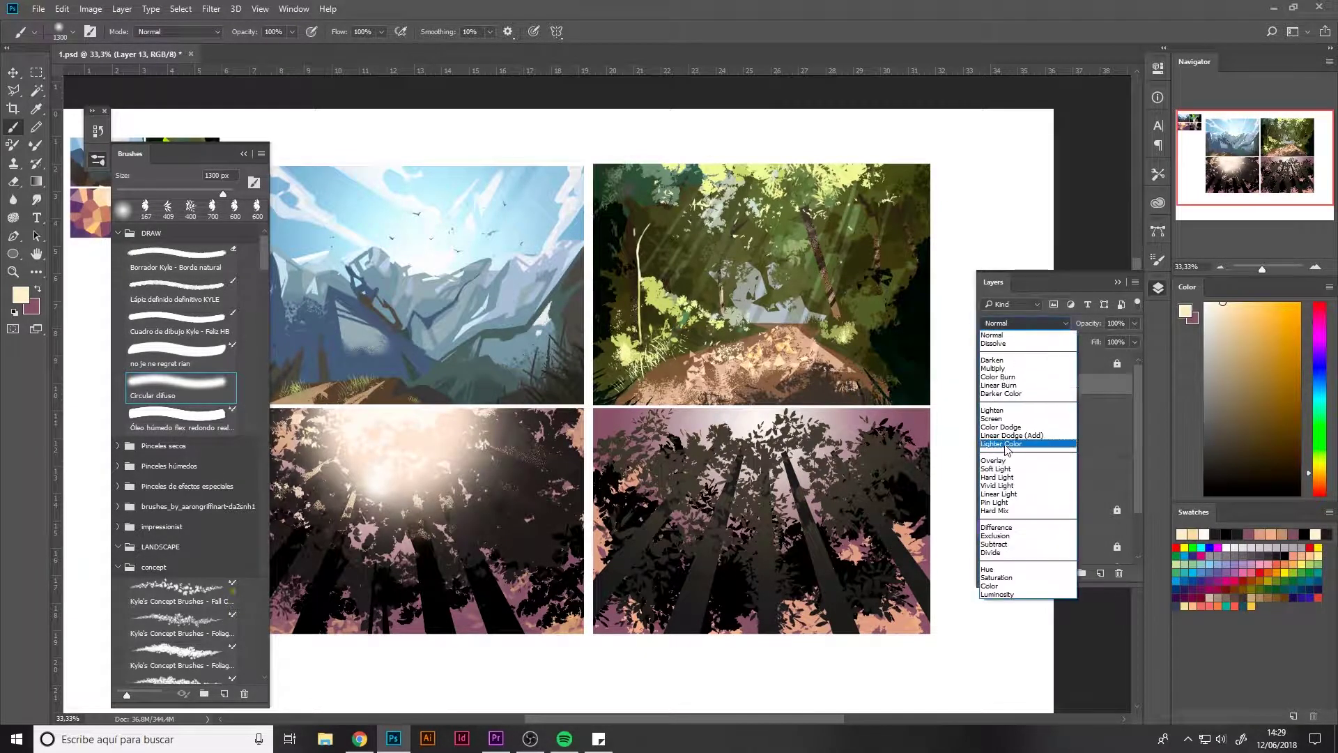
pyautogui.click(1003, 419)
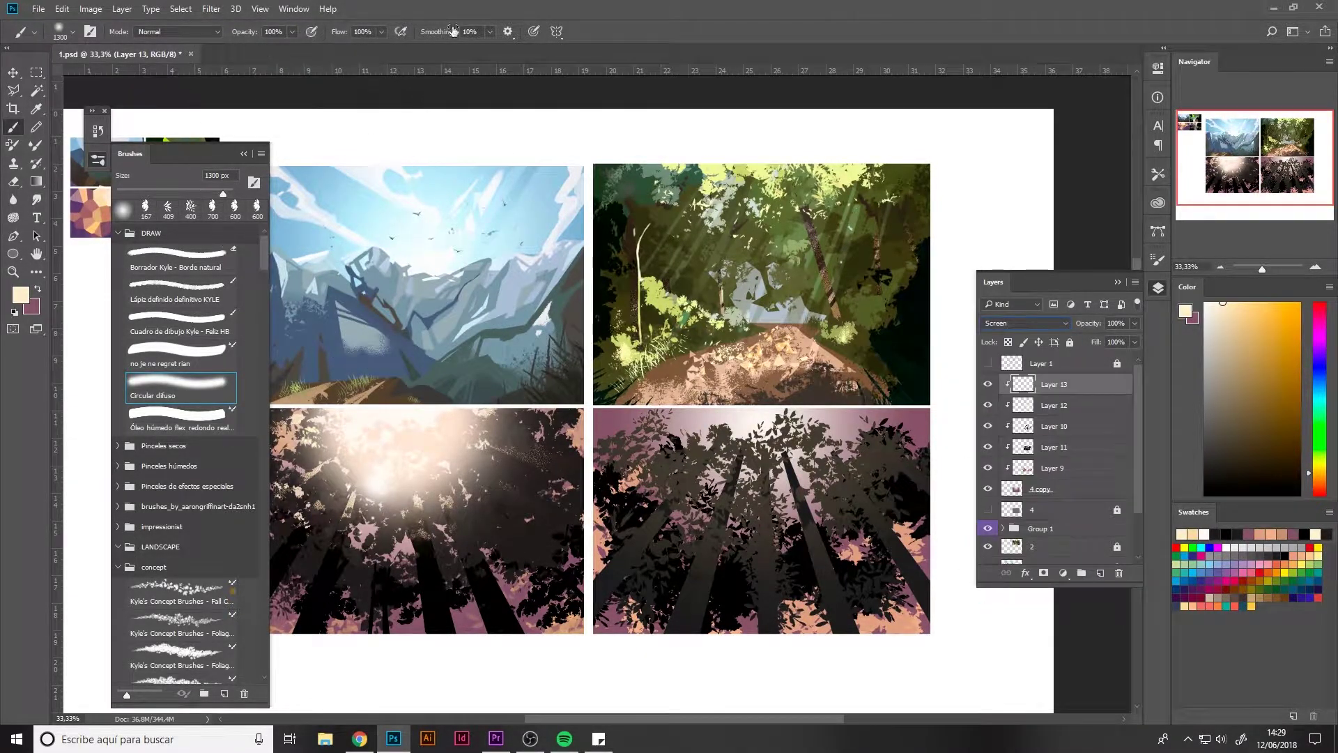
pyautogui.click(535, 34)
pyautogui.moveTo(758, 440)
pyautogui.mouseDown()
pyautogui.moveTo(803, 441)
pyautogui.moveTo(749, 410)
pyautogui.moveTo(753, 363)
pyautogui.moveTo(799, 461)
pyautogui.moveTo(872, 441)
pyautogui.moveTo(775, 436)
pyautogui.moveTo(762, 394)
pyautogui.mouseUp()
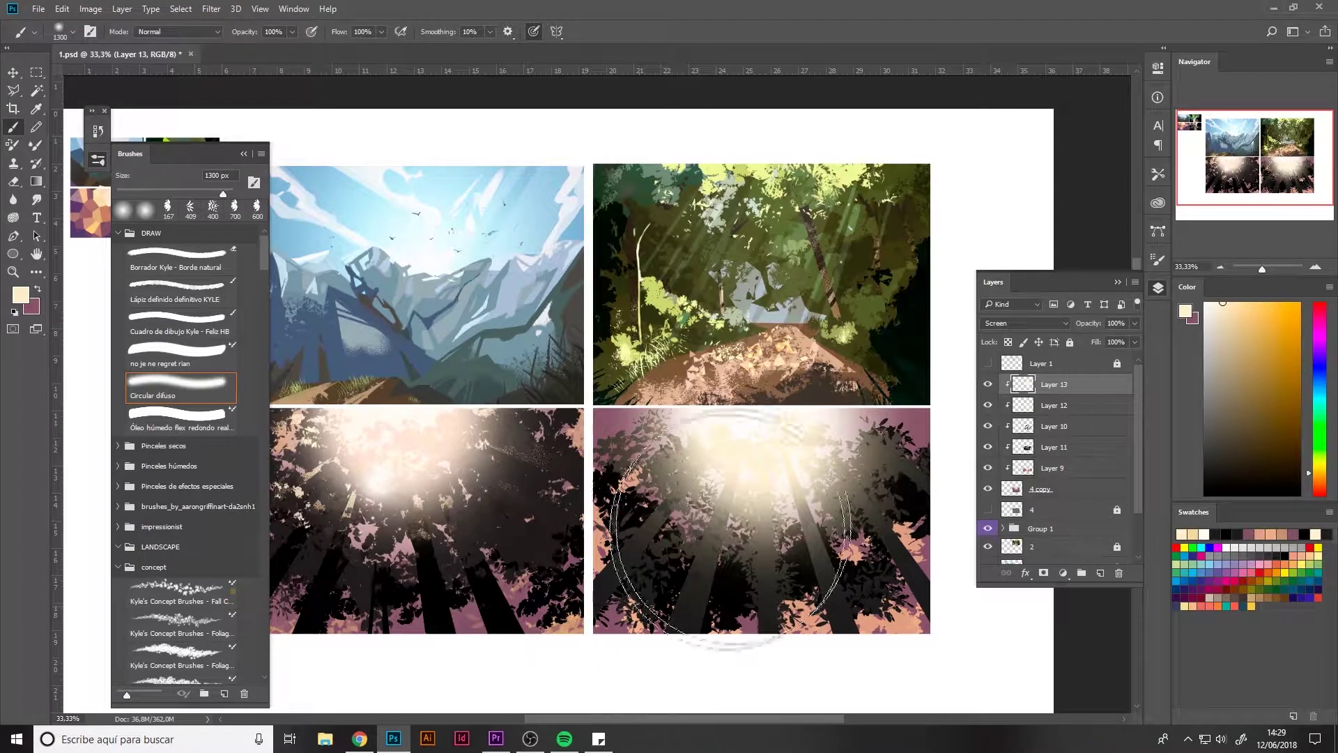
# Step: Reduce the soft brush to 100 px and dab small glowing light specks around the trunks and foliage
pyautogui.press('[')
pyautogui.press('[')
pyautogui.press('[')
pyautogui.press('[')
pyautogui.press('[')
pyautogui.press('[')
pyautogui.press('[')
pyautogui.press('[')
pyautogui.press('[')
pyautogui.press('[')
pyautogui.press('[')
pyautogui.press('[')
pyautogui.press('[')
pyautogui.press('[')
pyautogui.press('[')
pyautogui.press('[')
pyautogui.press('[')
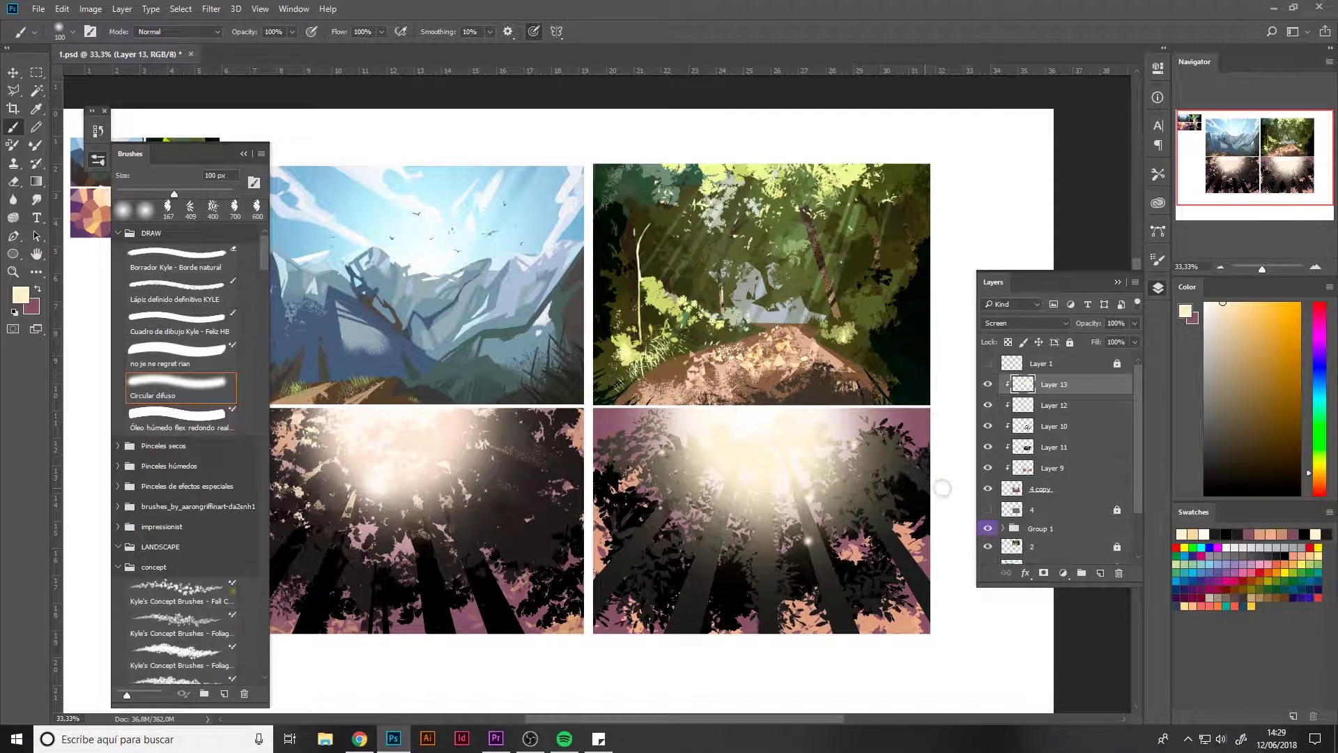
# Step: Add a new clipped layer directly above Layer 10
pyautogui.click(1066, 427)
pyautogui.click(1067, 448)
pyautogui.click(1068, 424)
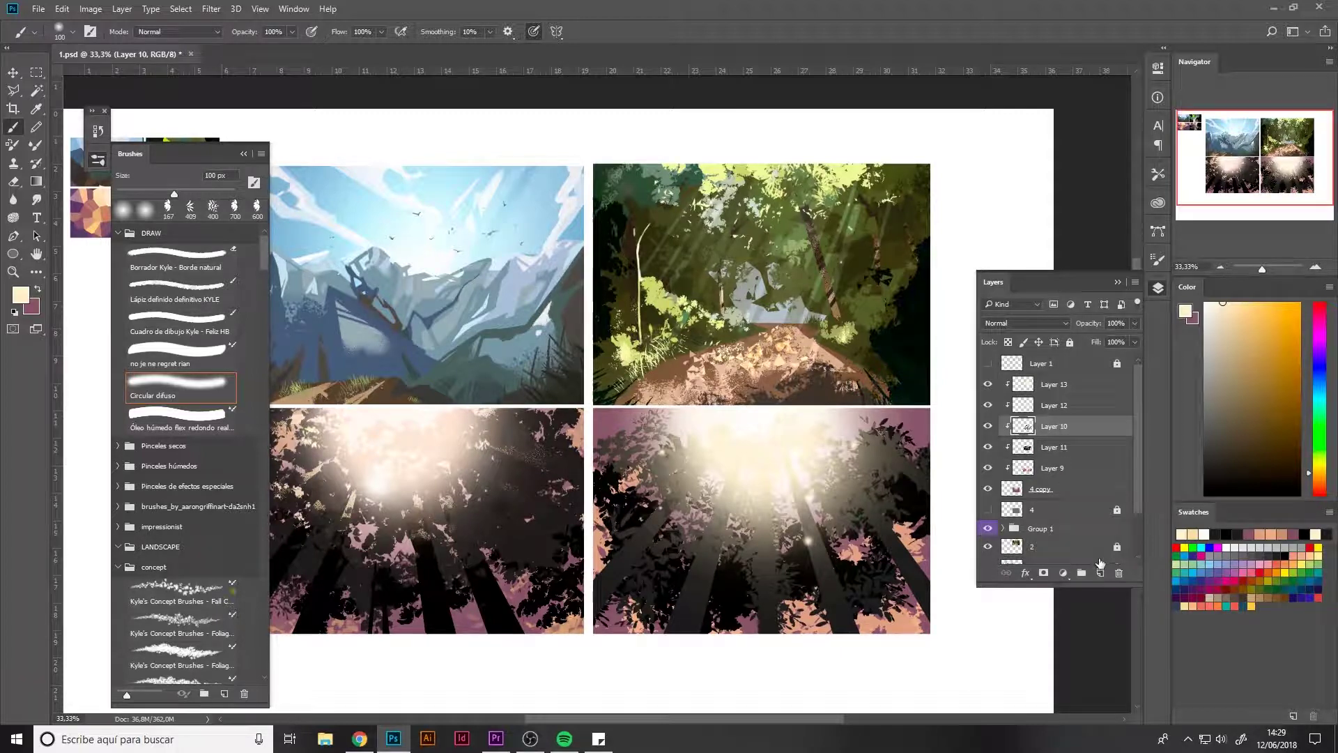
pyautogui.click(1101, 572)
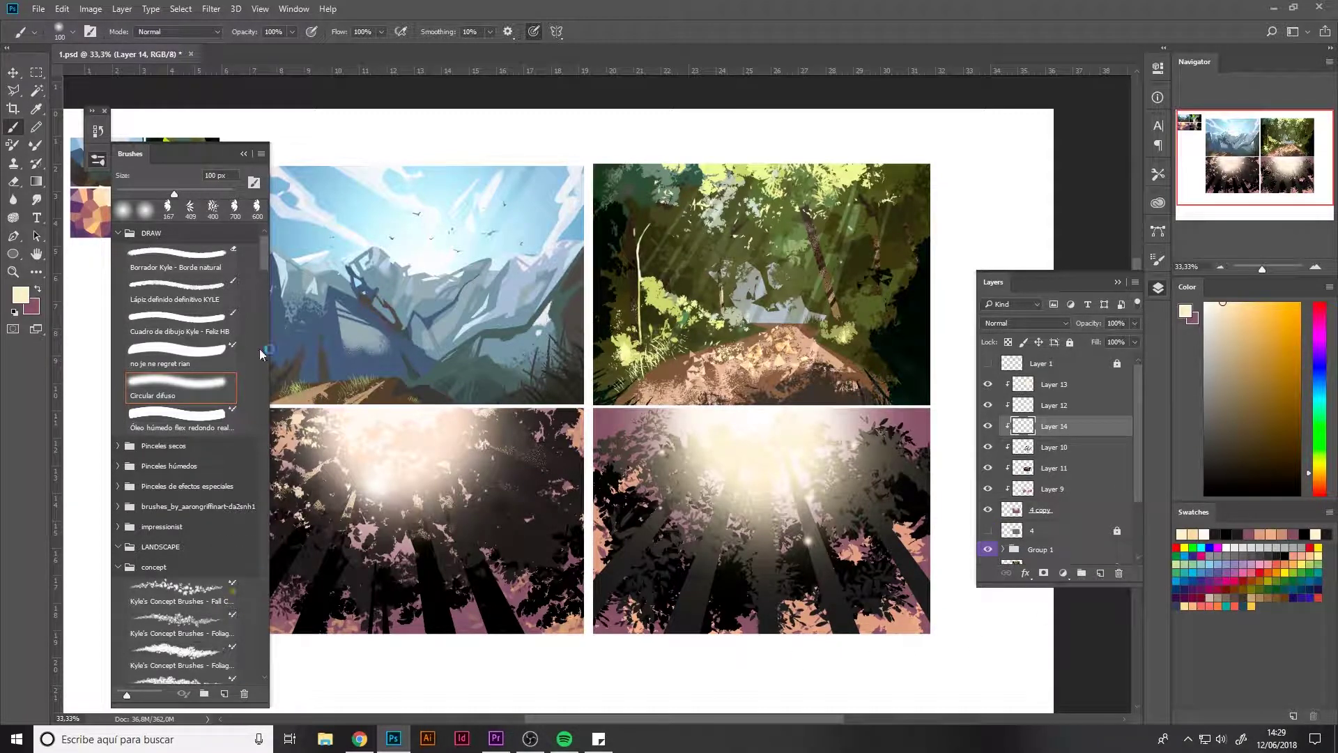
# Step: Paint black leaf clusters over the trunks around the glow with a 500 px leafy foliage brush, then collapse the brush list
pyautogui.click(217, 212)
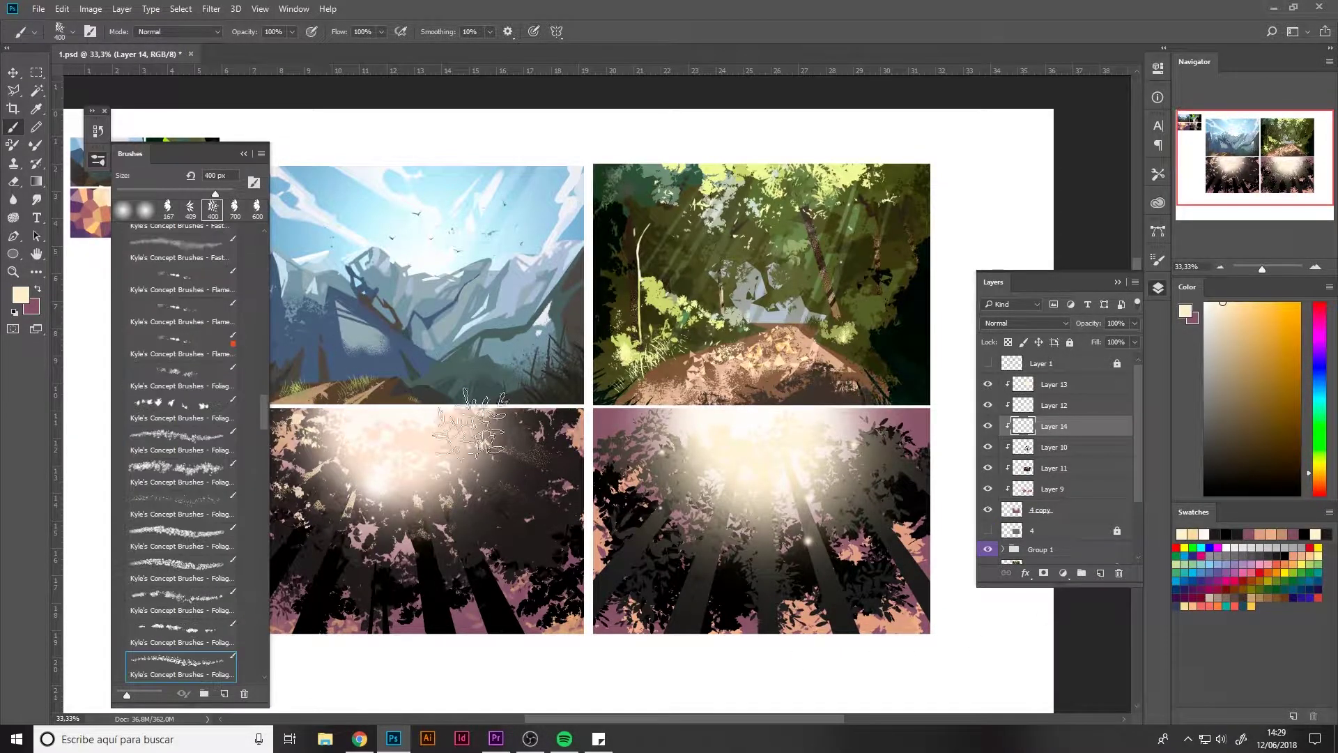
pyautogui.keyDown('alt'); pyautogui.click(730, 589); pyautogui.keyUp('alt')
pyautogui.press(']')
pyautogui.moveTo(656, 531); pyautogui.dragTo(752, 547)
pyautogui.moveTo(673, 457)
pyautogui.mouseDown()
pyautogui.moveTo(772, 501)
pyautogui.moveTo(774, 537)
pyautogui.moveTo(806, 475)
pyautogui.moveTo(849, 449)
pyautogui.moveTo(886, 462)
pyautogui.moveTo(853, 417)
pyautogui.moveTo(654, 449)
pyautogui.mouseUp()
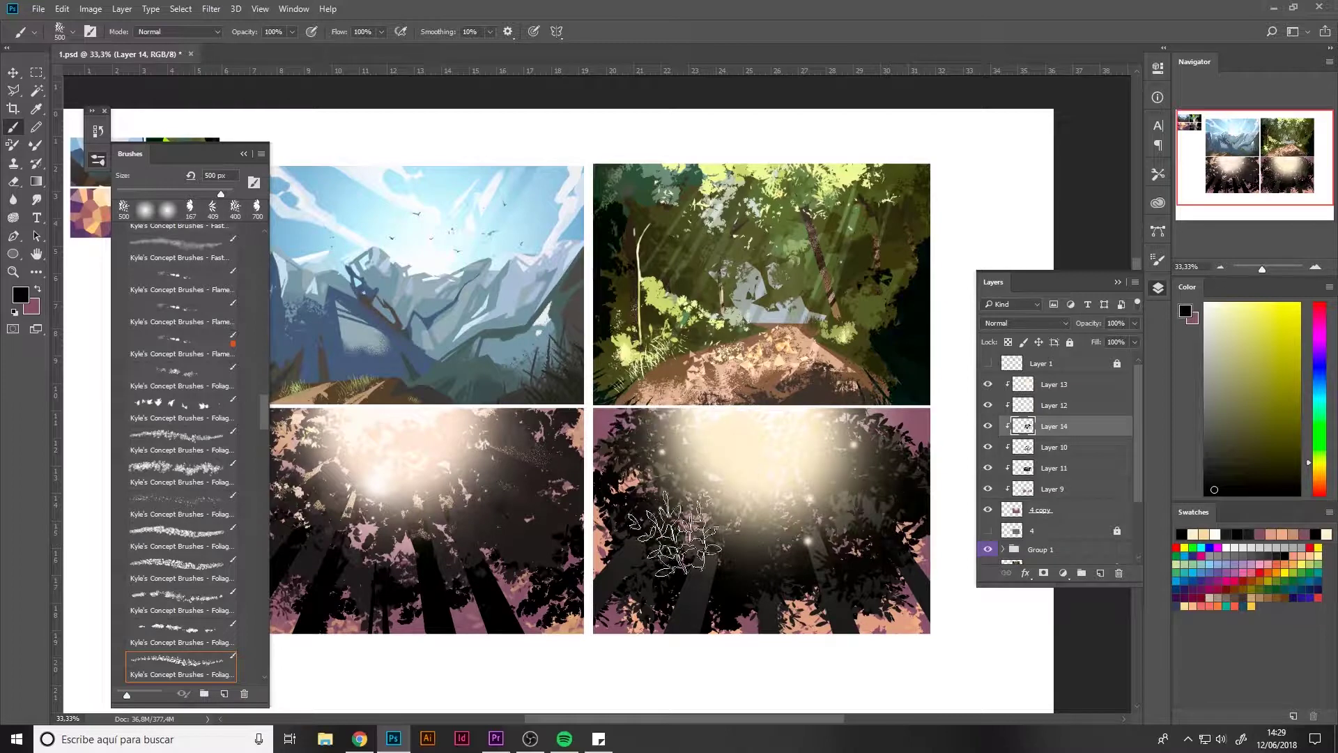
pyautogui.click(98, 159)
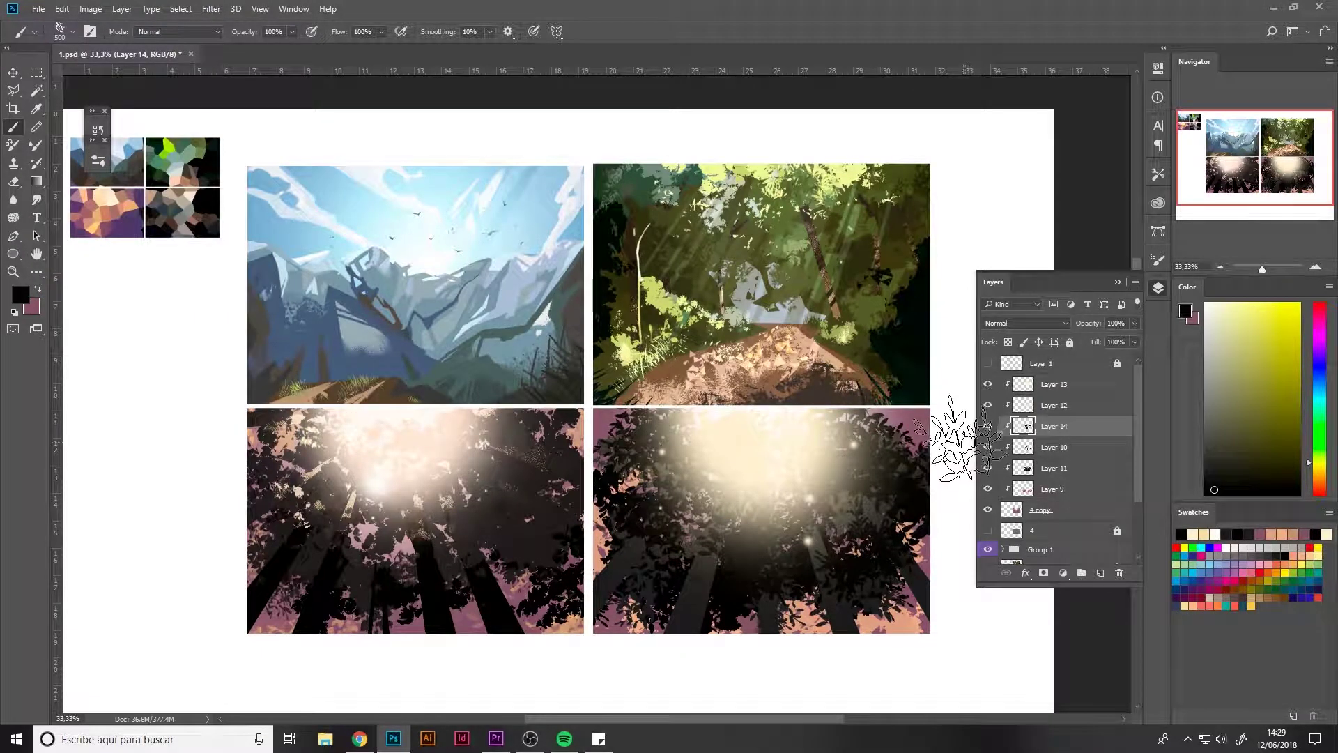